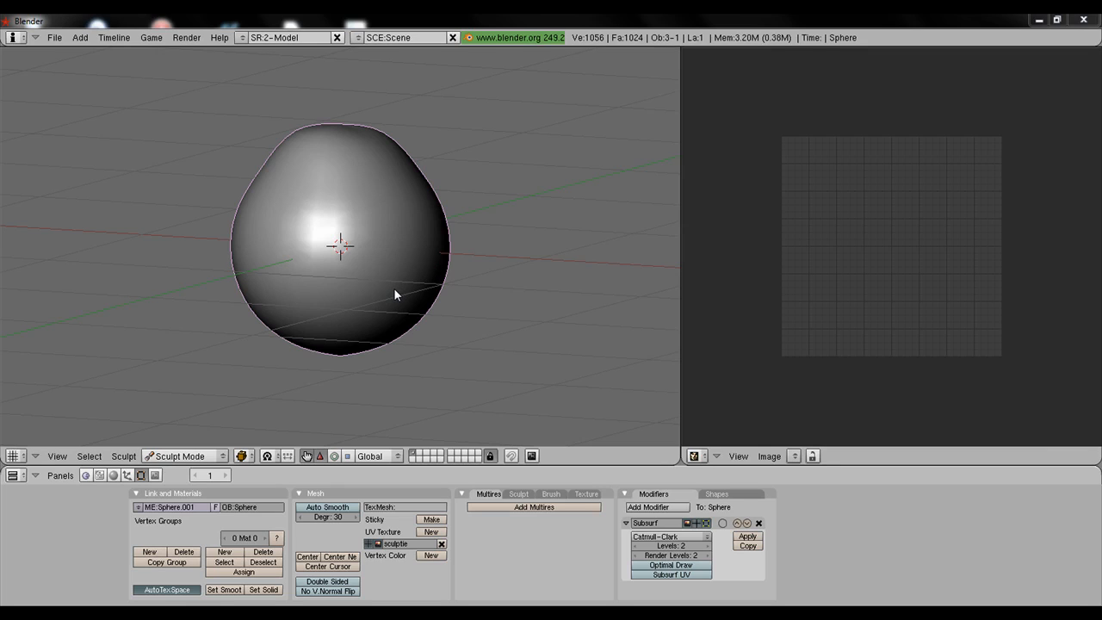
Dismiss the Windows performance prompt, switch to Object Mode and delete the existing egg-shaped sphere
{"action": "left_click", "coordinate": [218, 460]}
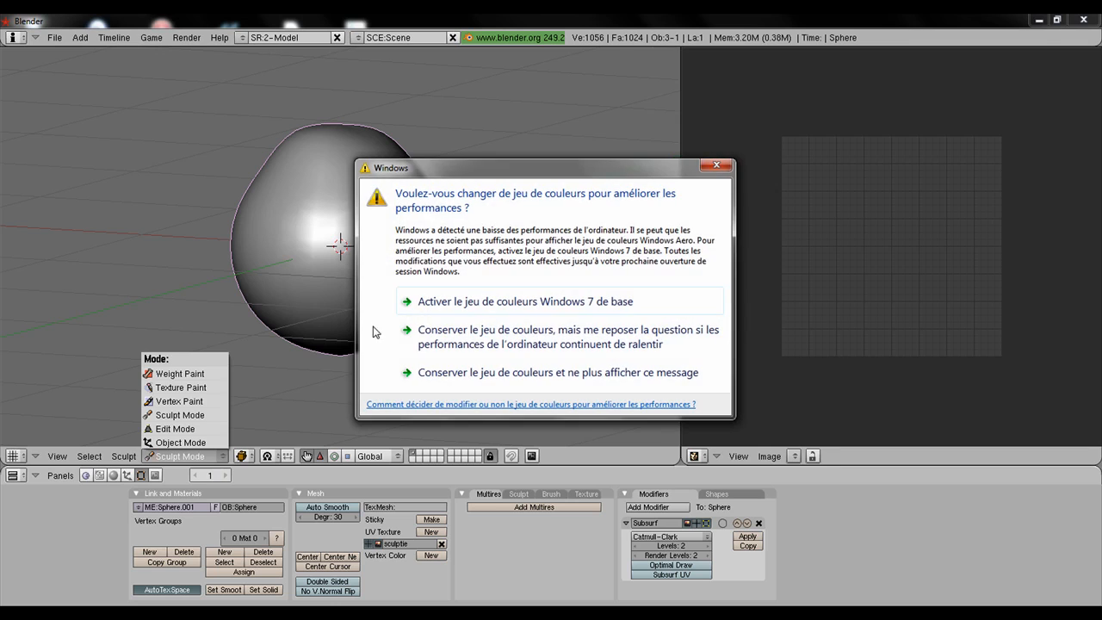
{"action": "left_click", "coordinate": [708, 164]}
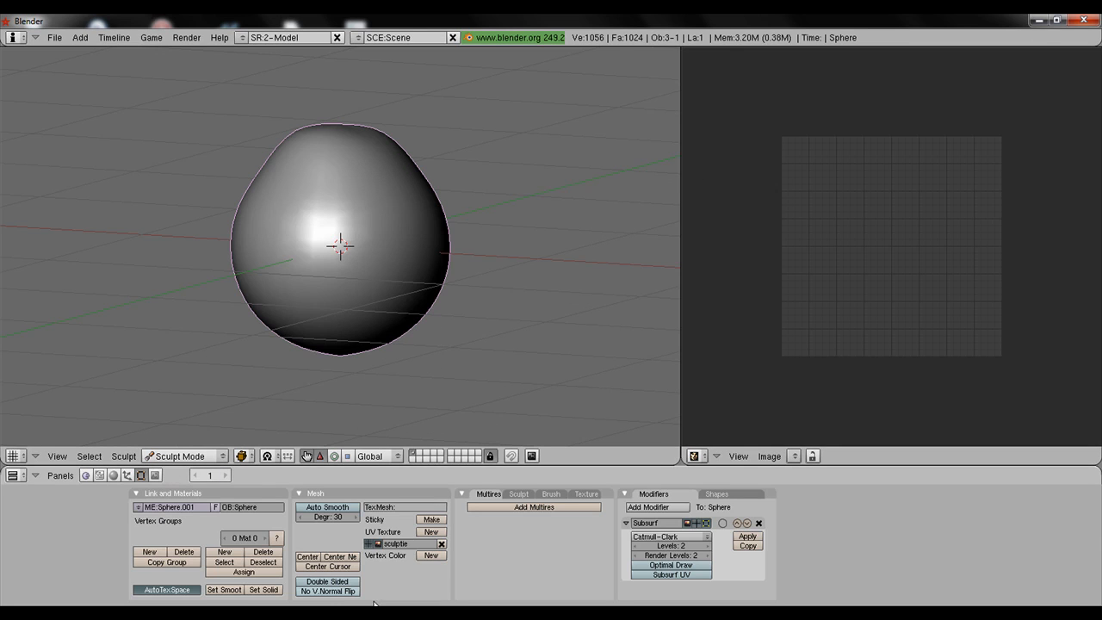
{"action": "left_click", "coordinate": [183, 455]}
{"action": "left_click", "coordinate": [181, 442]}
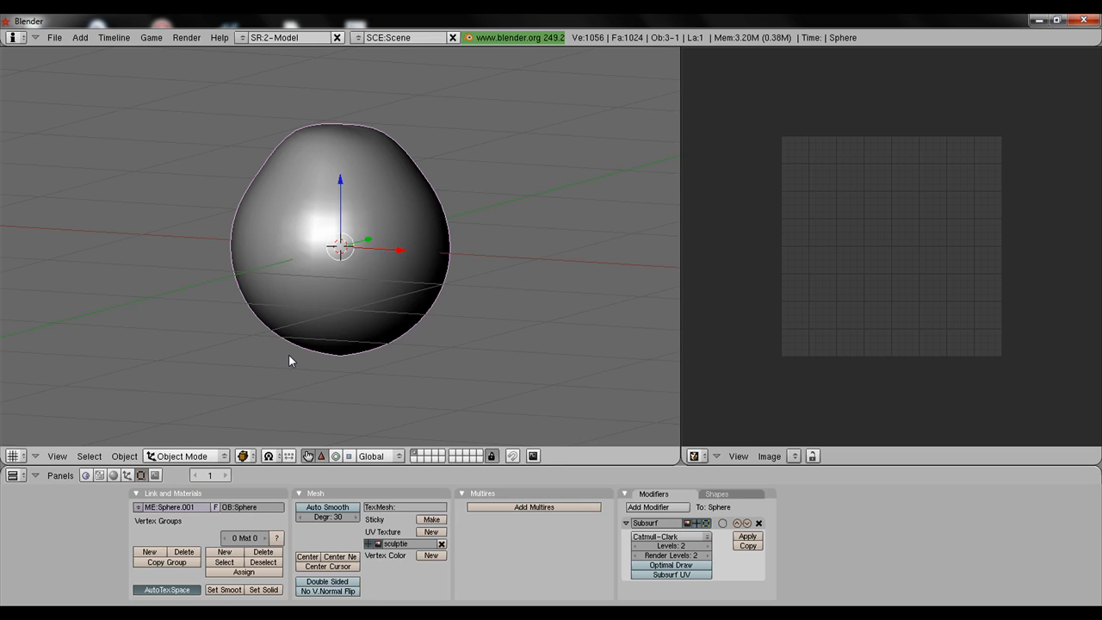
{"action": "key", "text": "x"}
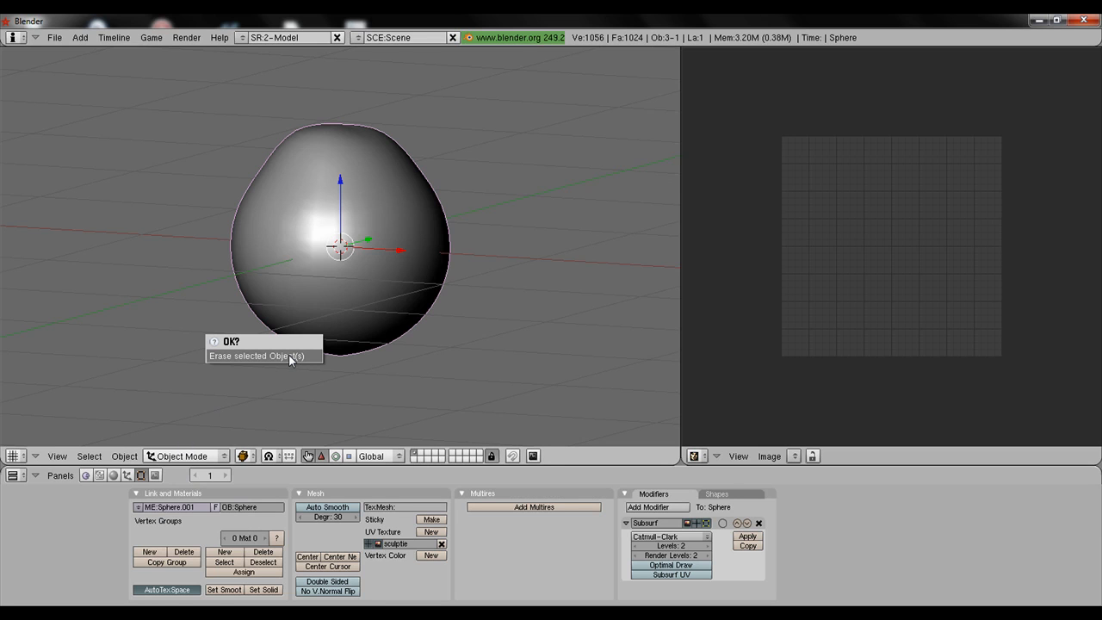
{"action": "left_click", "coordinate": [290, 356]}
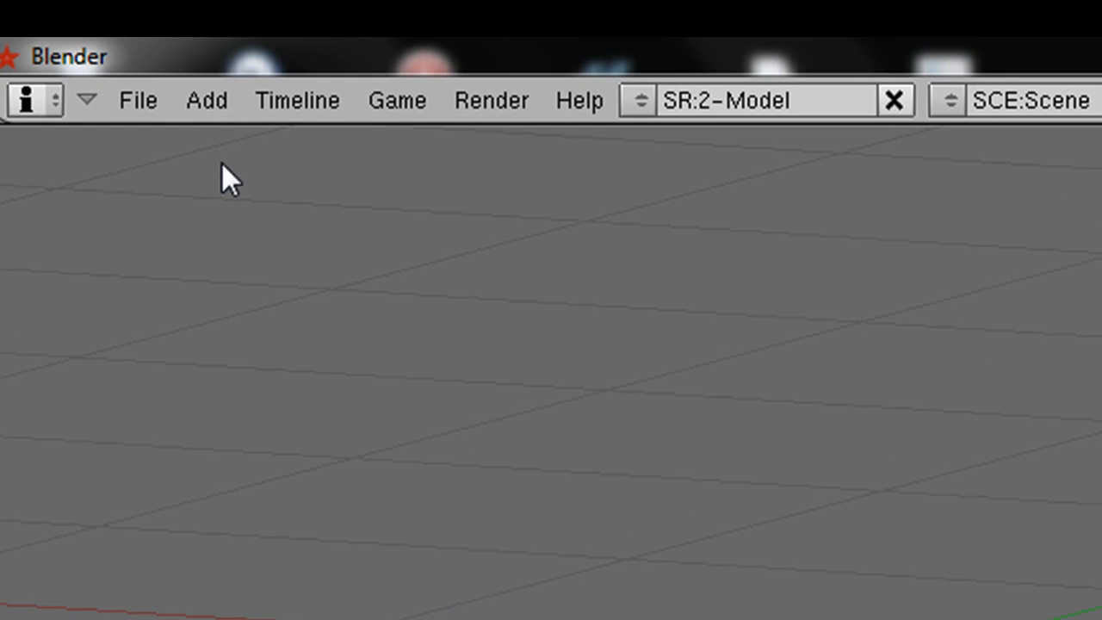
Build a sculpt mesh with the Sphere shape, 32 X and 32 Y faces, quads and two Catmull Subsurf levels
{"action": "left_click", "coordinate": [205, 103]}
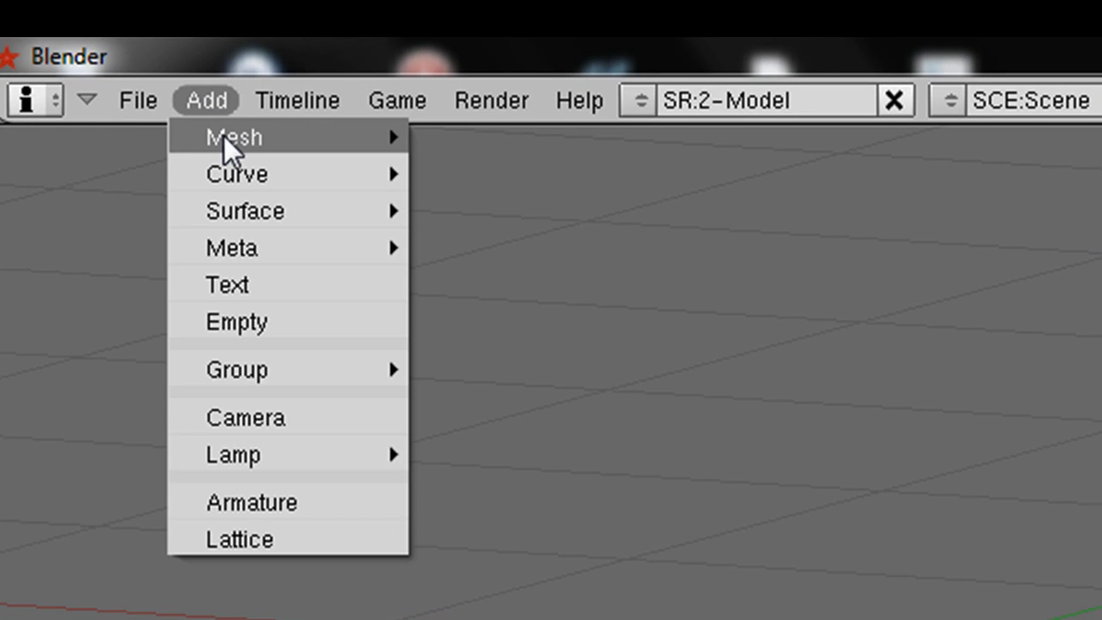
{"action": "mouse_move", "coordinate": [228, 146]}
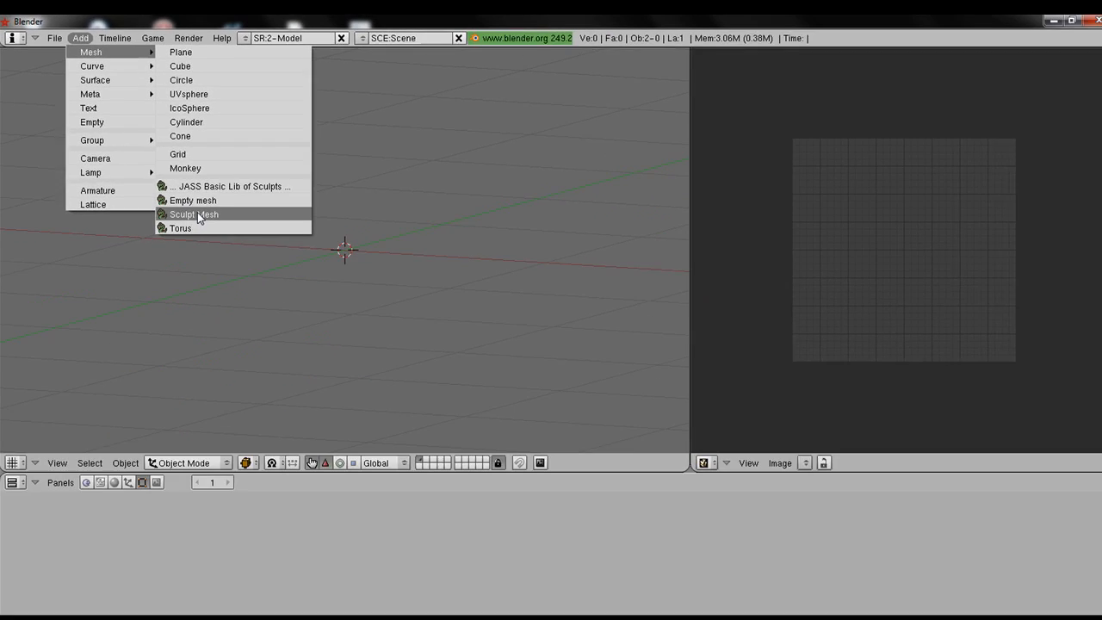
{"action": "left_click", "coordinate": [197, 214]}
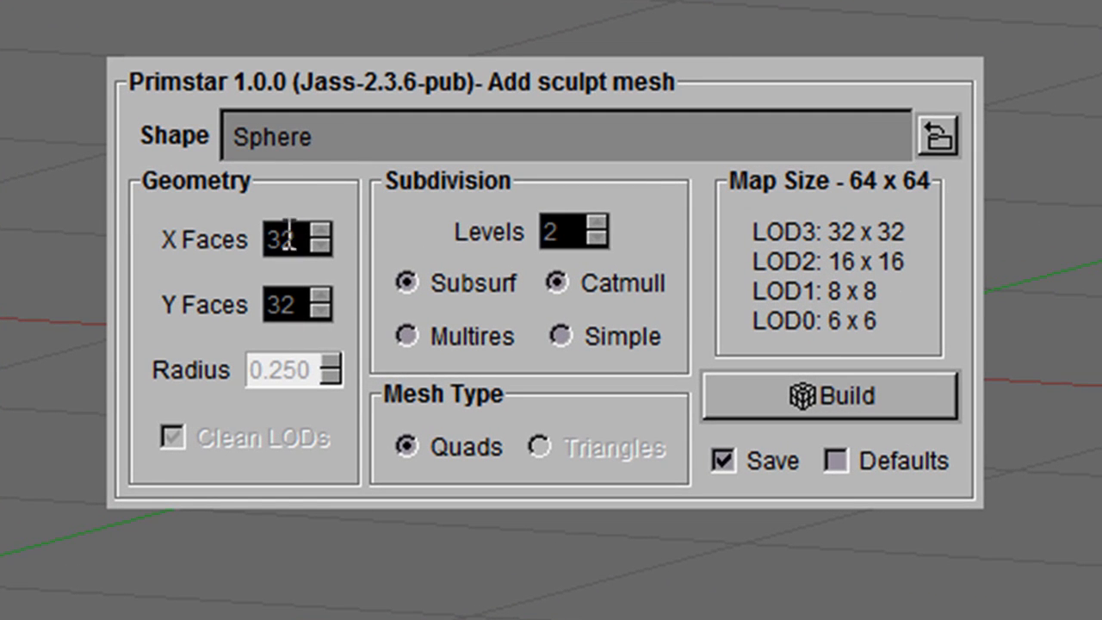
{"action": "left_click", "coordinate": [286, 138]}
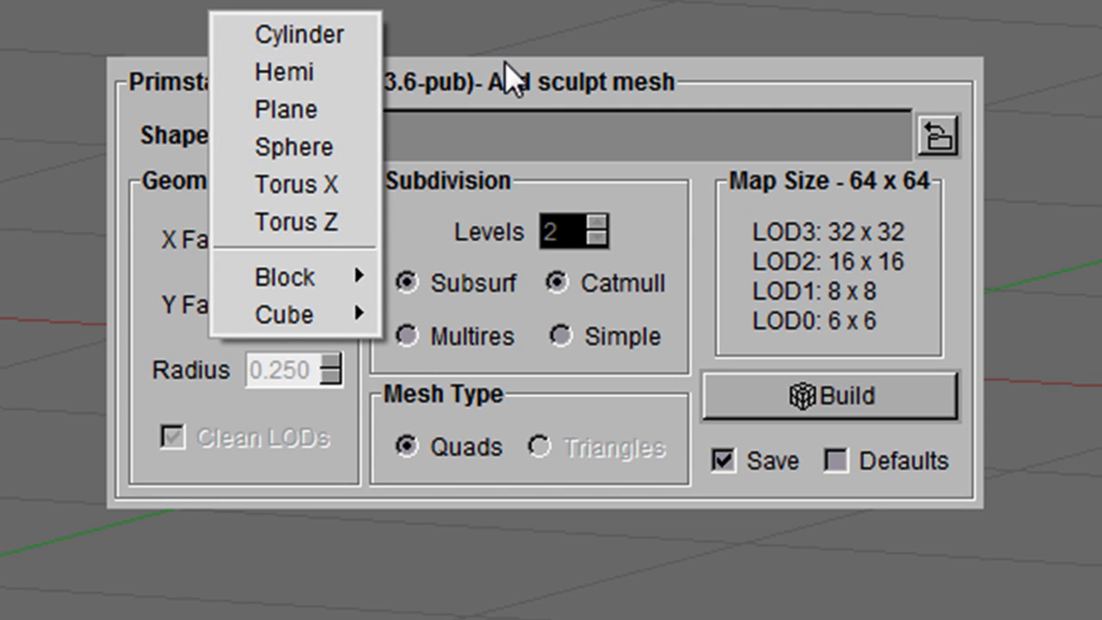
{"action": "left_click", "coordinate": [562, 72]}
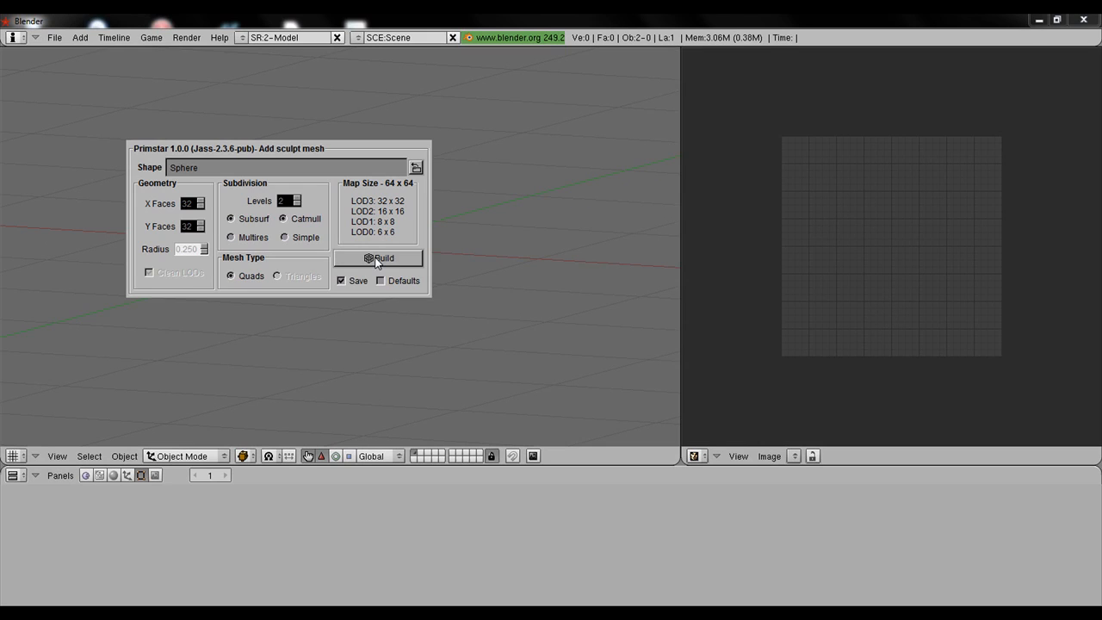
{"action": "left_click", "coordinate": [376, 260]}
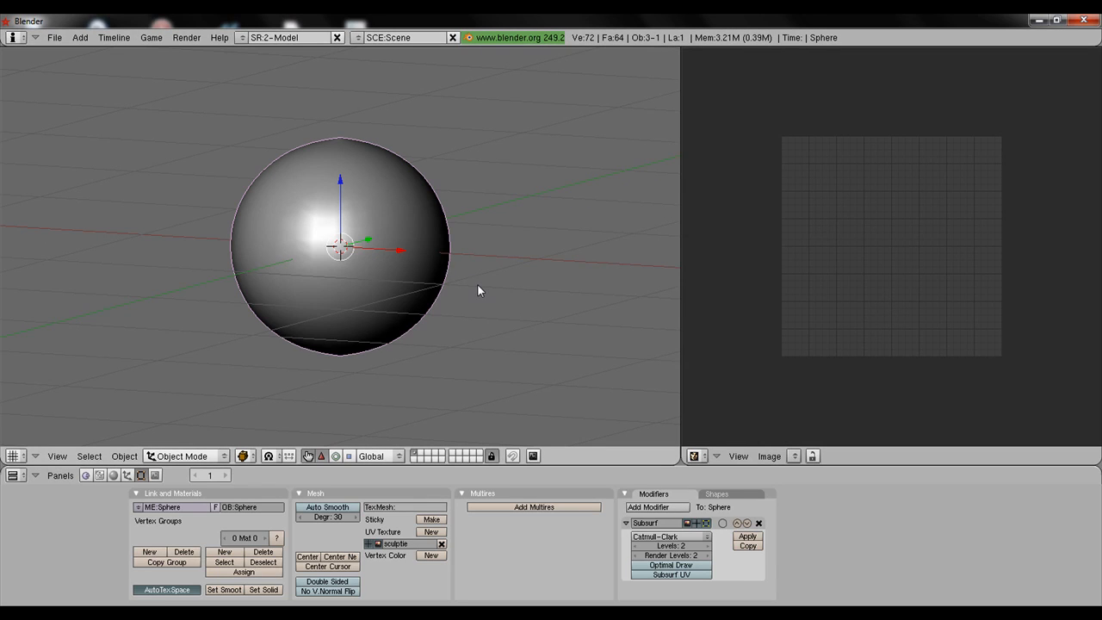
Put the sphere into Sculpt Mode and choose the Grab brush
{"action": "middle_click_drag", "start_coordinate": [477, 290], "coordinate": [445, 263]}
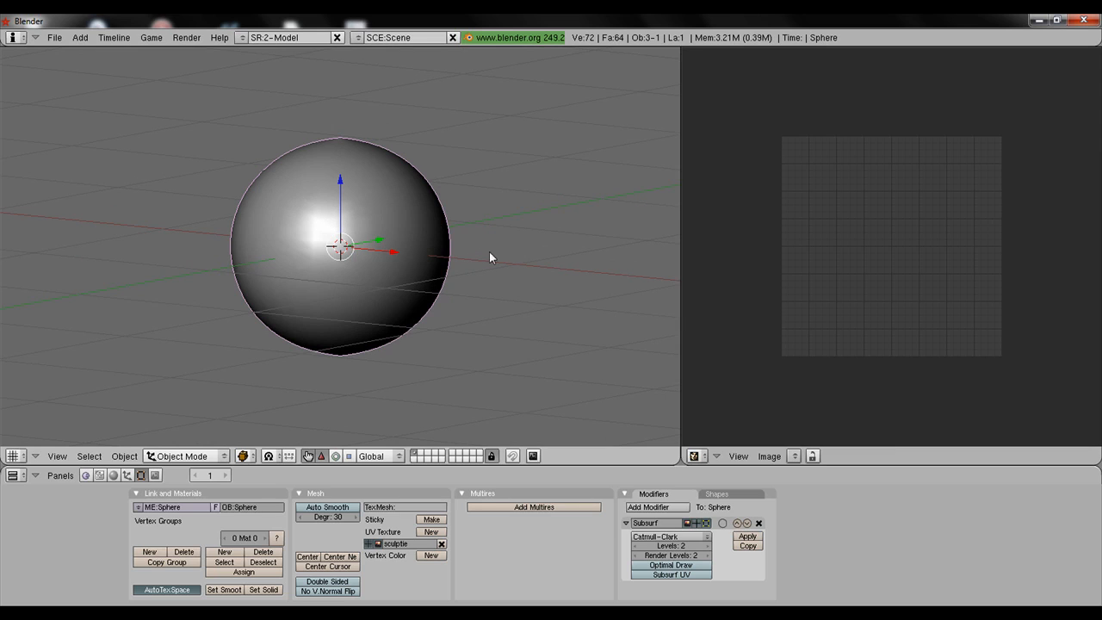
{"action": "middle_click_drag", "start_coordinate": [473, 256], "coordinate": [513, 247]}
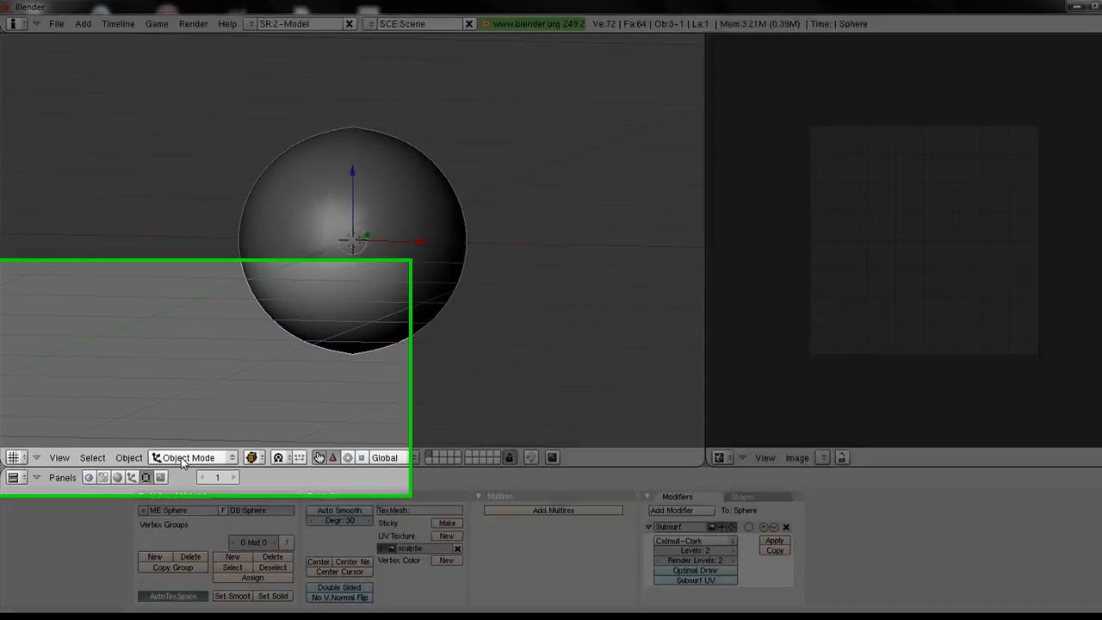
{"action": "left_click", "coordinate": [177, 456]}
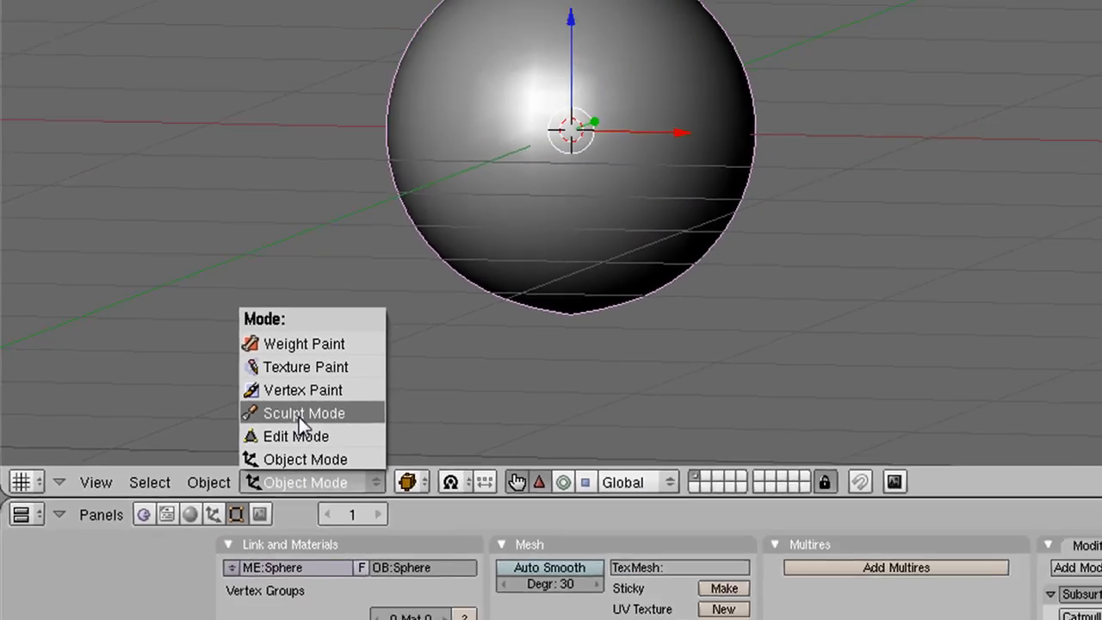
{"action": "left_click", "coordinate": [498, 411]}
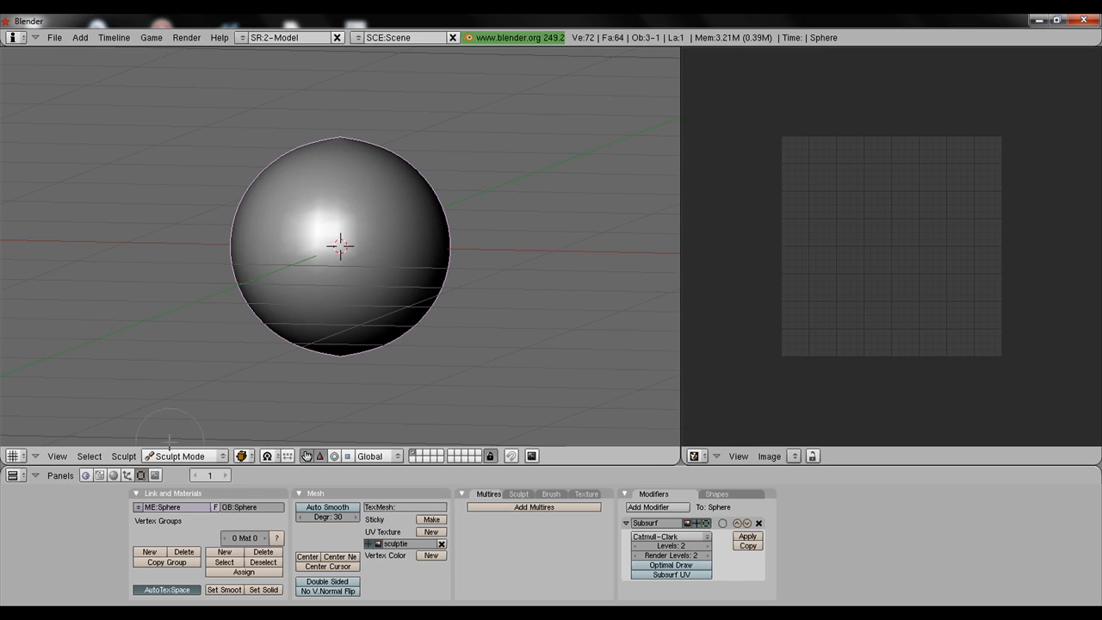
{"action": "left_click", "coordinate": [169, 456]}
{"action": "mouse_move", "coordinate": [565, 318]}
{"action": "middle_mouse_down"}
{"action": "mouse_move", "coordinate": [565, 307]}
{"action": "mouse_move", "coordinate": [579, 312]}
{"action": "mouse_move", "coordinate": [557, 332]}
{"action": "middle_mouse_up"}
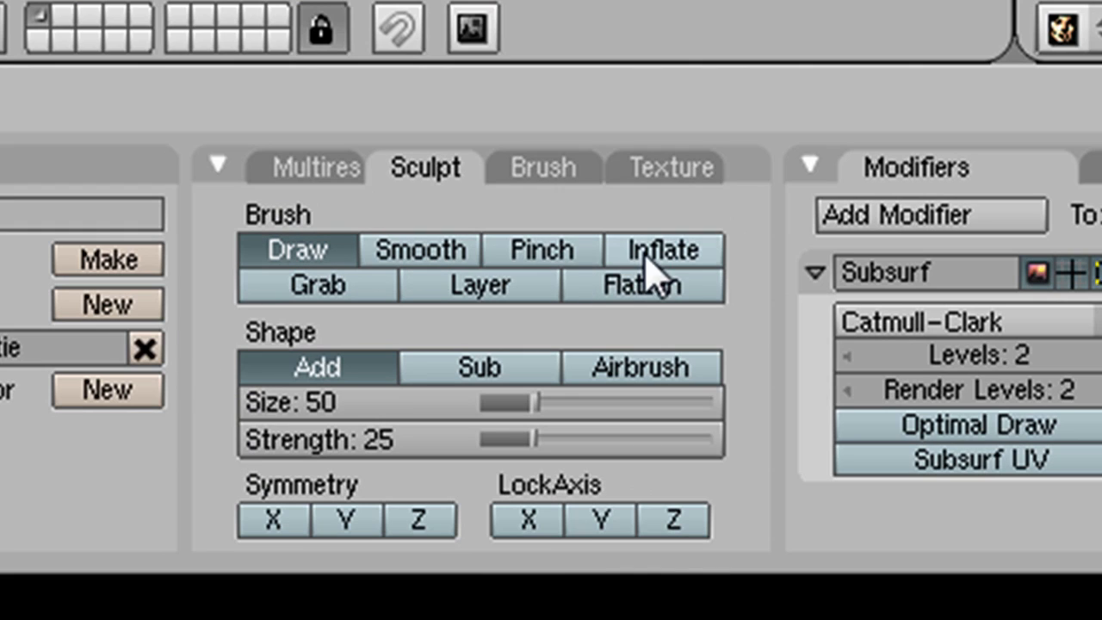
{"action": "left_click", "coordinate": [342, 291]}
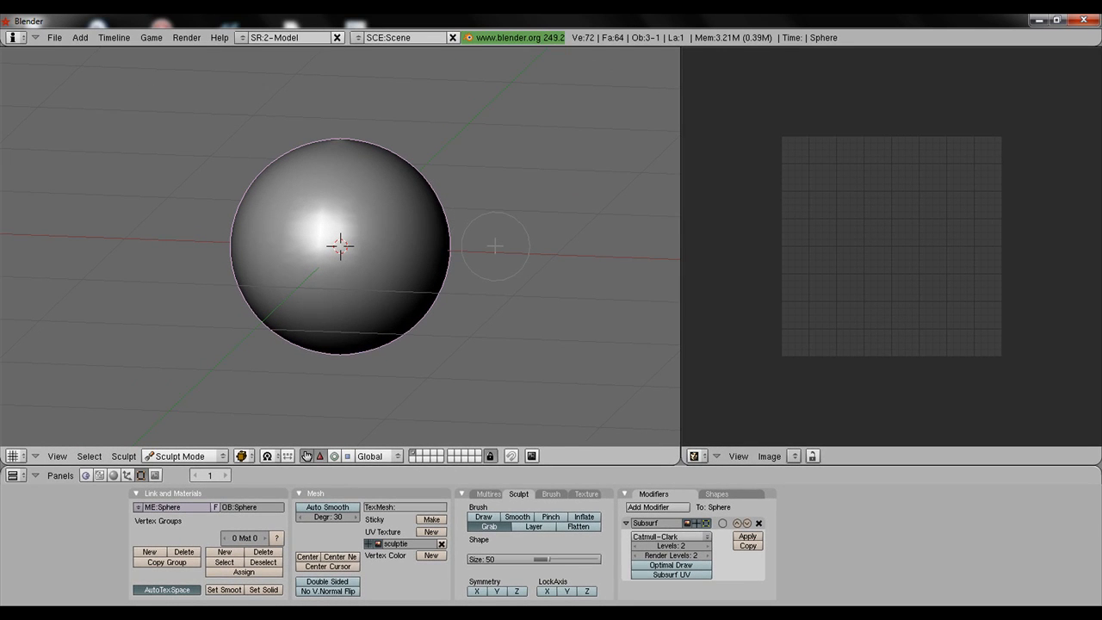
{"action": "middle_click_drag", "start_coordinate": [494, 246], "coordinate": [504, 229]}
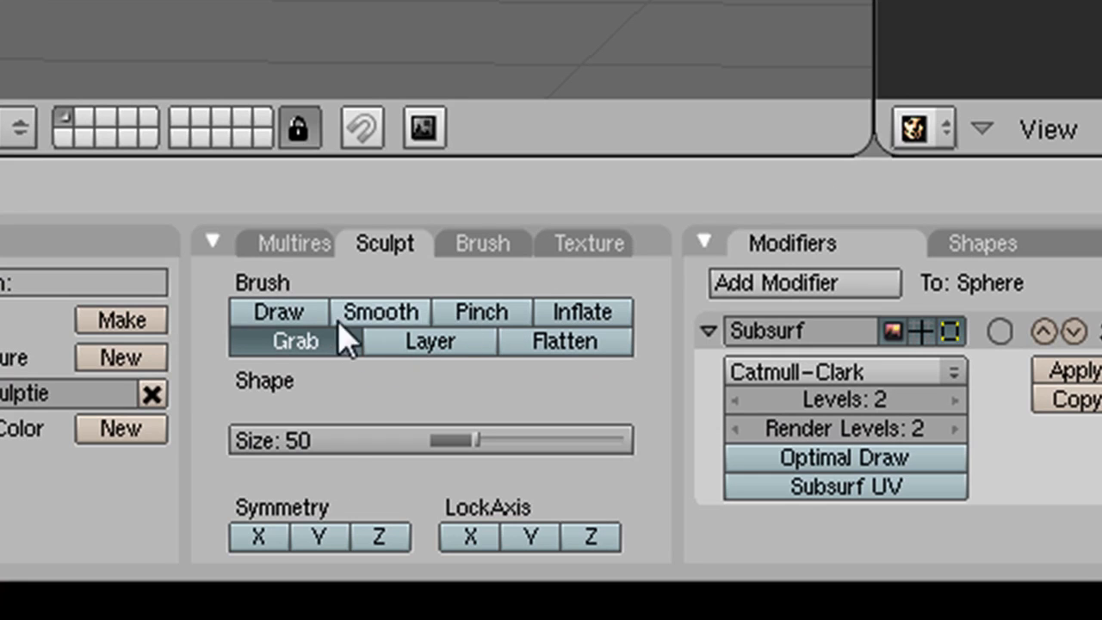
Choose the Draw brush in Add mode, set its size to 35 and turn on X symmetry
{"action": "left_click", "coordinate": [284, 314]}
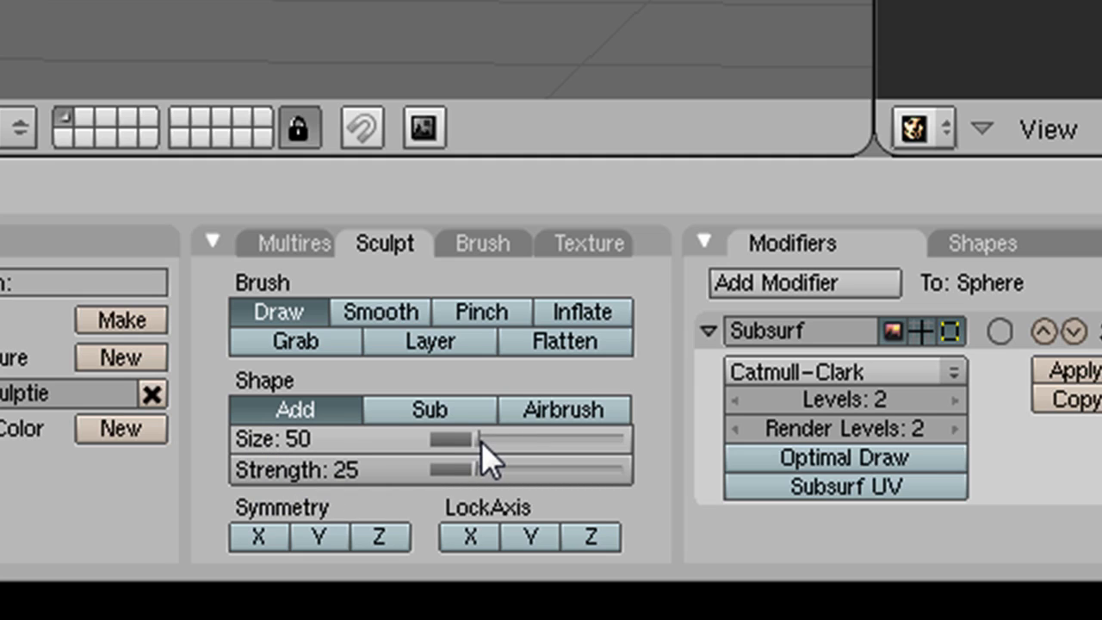
{"action": "left_click_drag", "start_coordinate": [481, 441], "coordinate": [568, 438]}
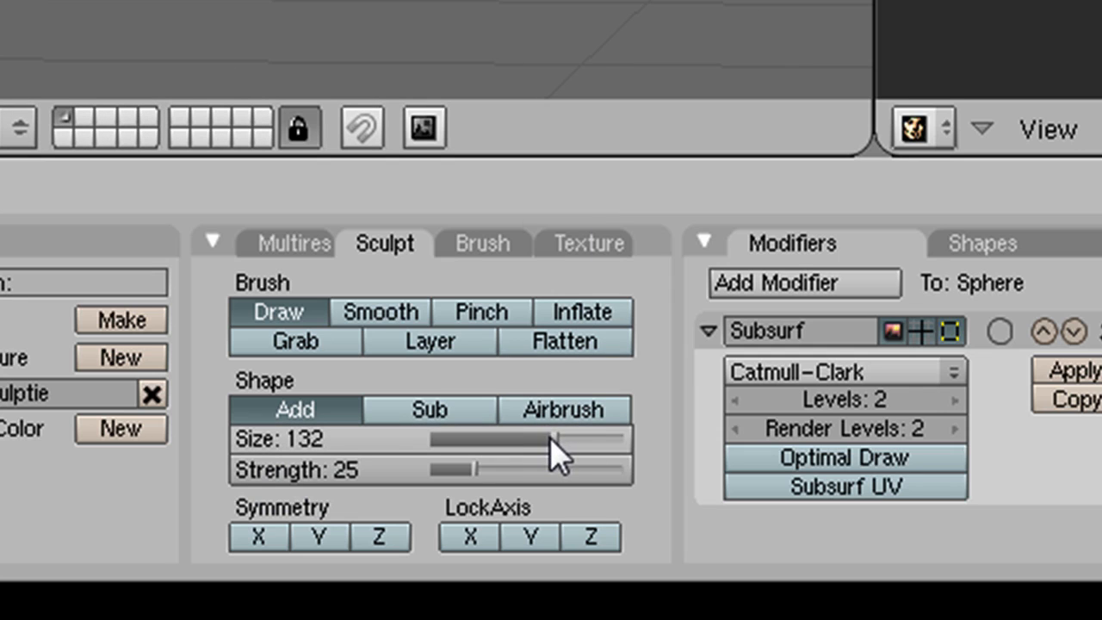
{"action": "left_click_drag", "start_coordinate": [549, 436], "coordinate": [490, 451]}
{"action": "left_click_drag", "start_coordinate": [492, 433], "coordinate": [461, 436]}
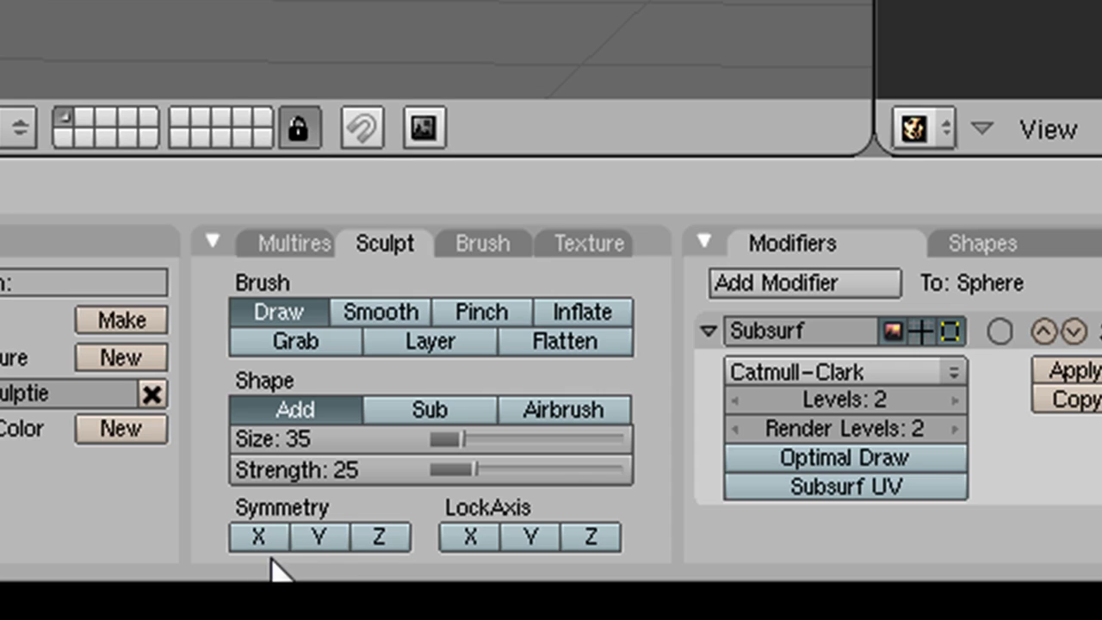
{"action": "left_click", "coordinate": [266, 543]}
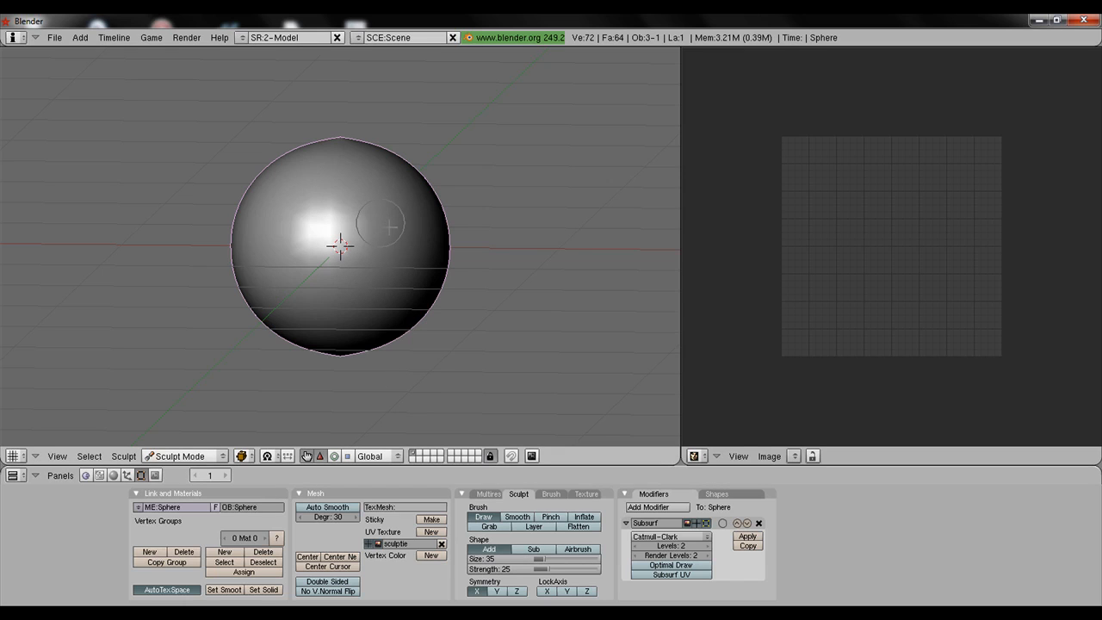
Set the Draw brush to size 115 and strength 37, and sculpt symmetric bulges on the sphere's upper and lower front
{"action": "middle_click_drag", "start_coordinate": [494, 217], "coordinate": [474, 239]}
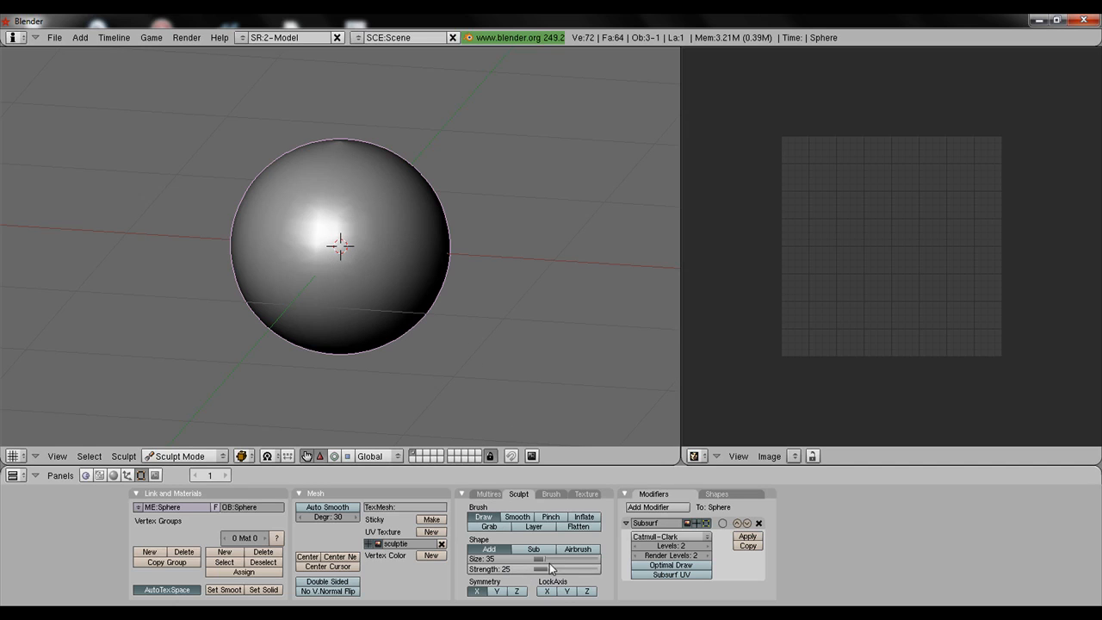
{"action": "left_click_drag", "start_coordinate": [550, 561], "coordinate": [560, 563]}
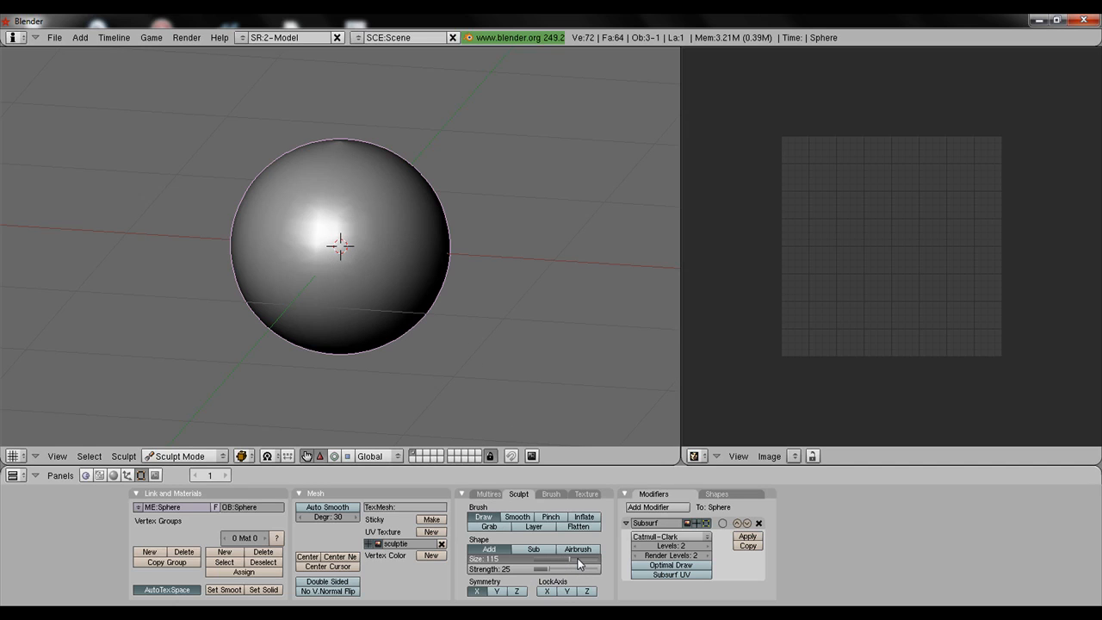
{"action": "left_click_drag", "start_coordinate": [553, 572], "coordinate": [561, 572]}
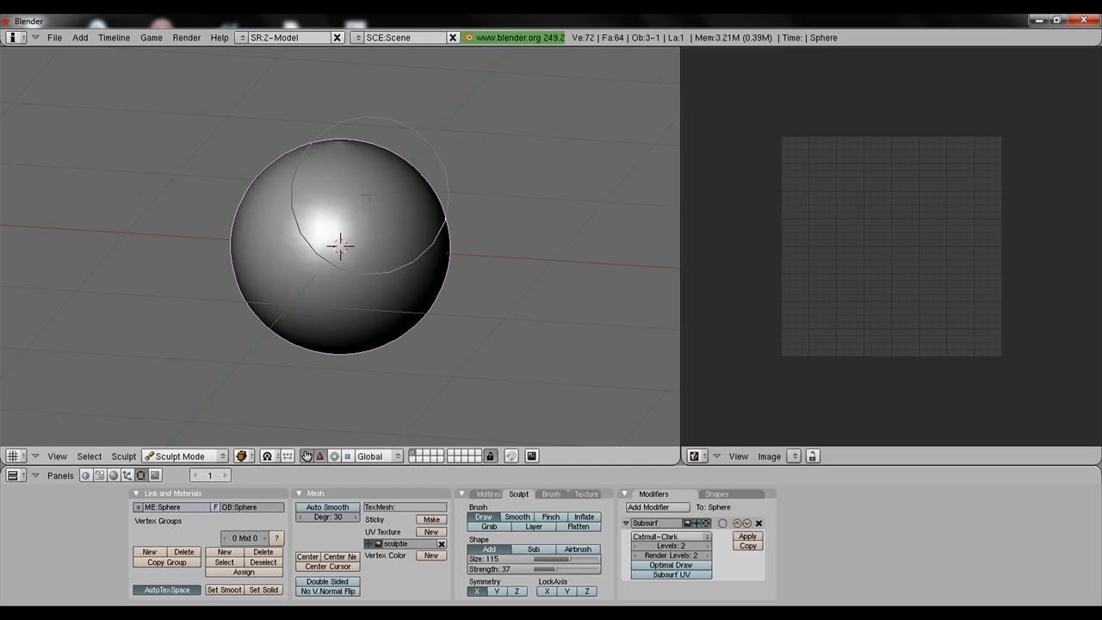
{"action": "left_click_drag", "start_coordinate": [370, 195], "coordinate": [373, 196]}
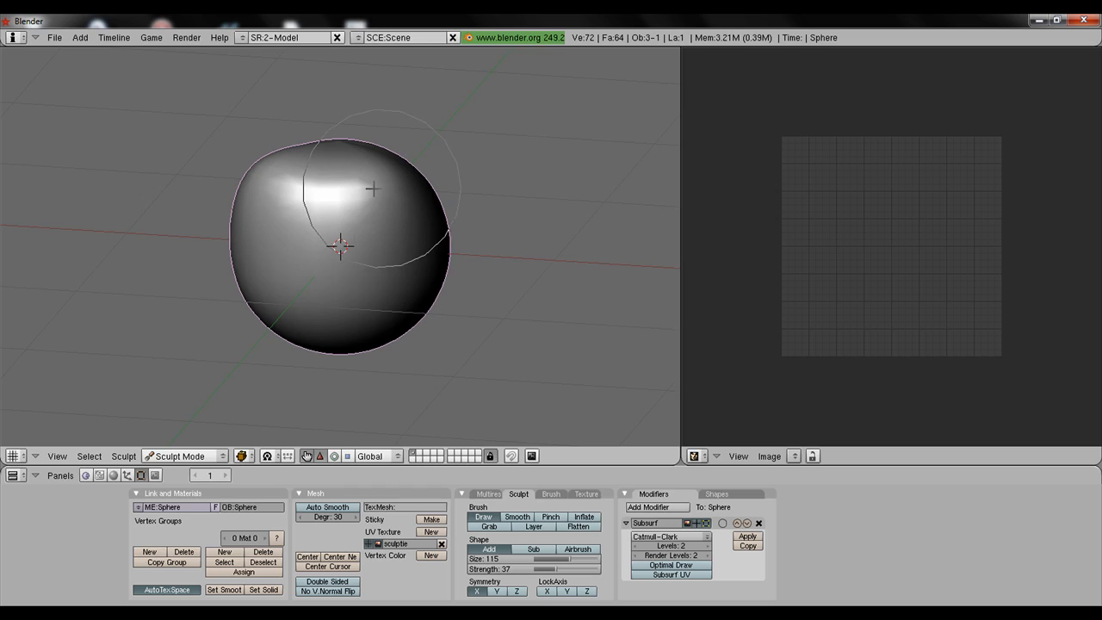
{"action": "middle_click_drag", "start_coordinate": [533, 225], "coordinate": [517, 226]}
{"action": "mouse_move", "coordinate": [517, 227]}
{"action": "left_mouse_down"}
{"action": "mouse_move", "coordinate": [405, 313]}
{"action": "mouse_move", "coordinate": [366, 312]}
{"action": "mouse_move", "coordinate": [474, 325]}
{"action": "left_mouse_up"}
{"action": "middle_click_drag", "start_coordinate": [474, 325], "coordinate": [409, 279]}
View the sculpted sphere's control mesh and UV layout in Edit Mode, and return to Sculpt Mode
{"action": "left_click", "coordinate": [183, 456]}
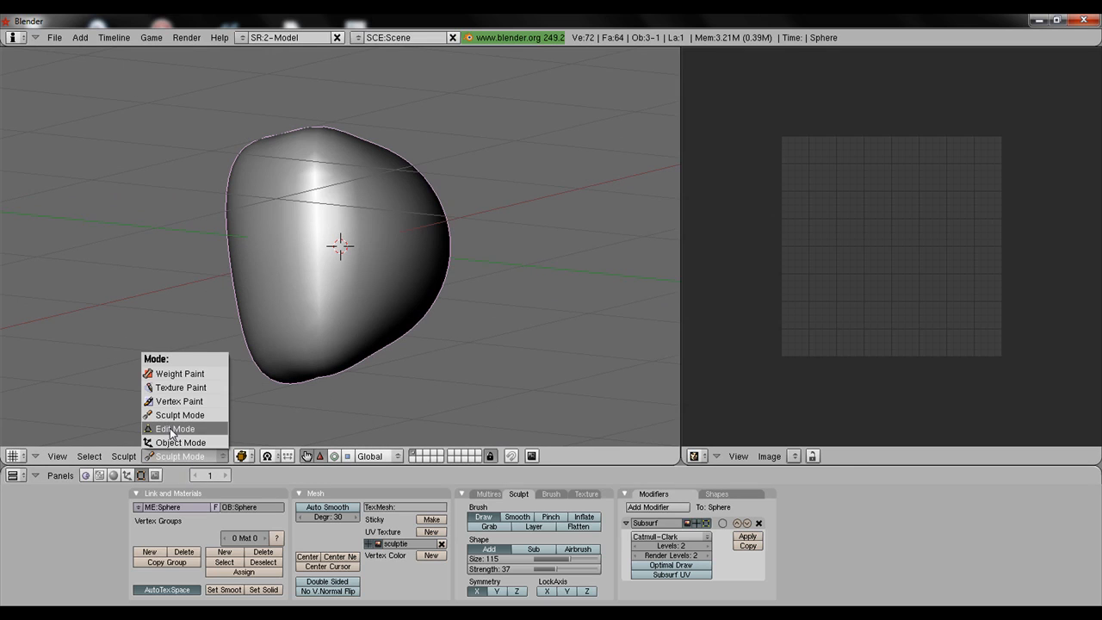
{"action": "left_click", "coordinate": [171, 430]}
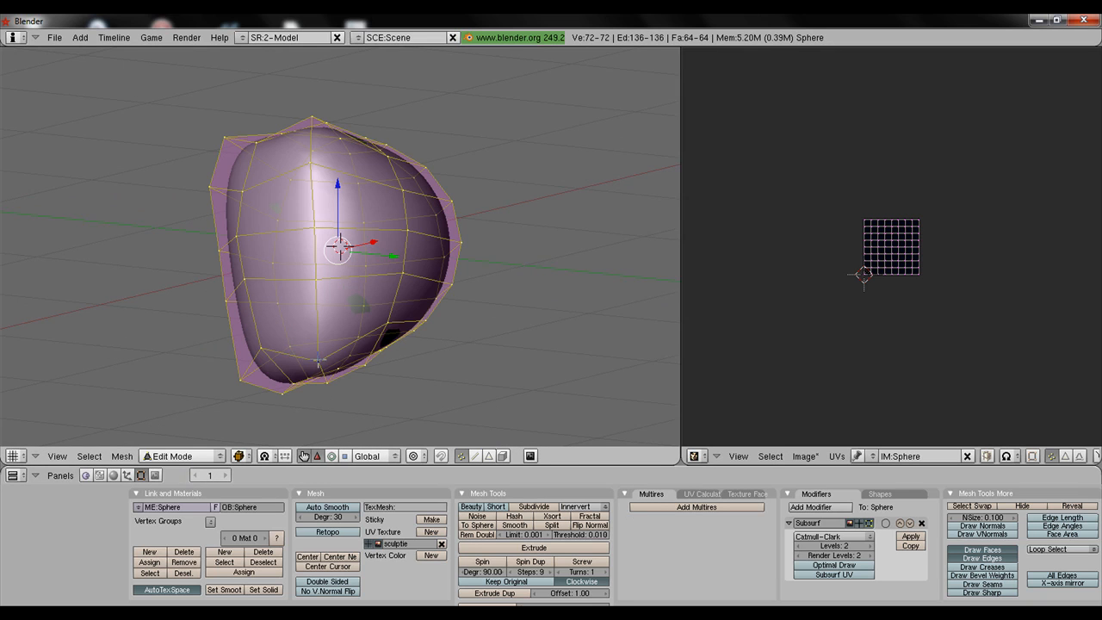
{"action": "middle_click_drag", "start_coordinate": [162, 369], "coordinate": [226, 366]}
{"action": "scroll", "coordinate": [345, 322], "scroll_direction": "up", "scroll_amount": 1}
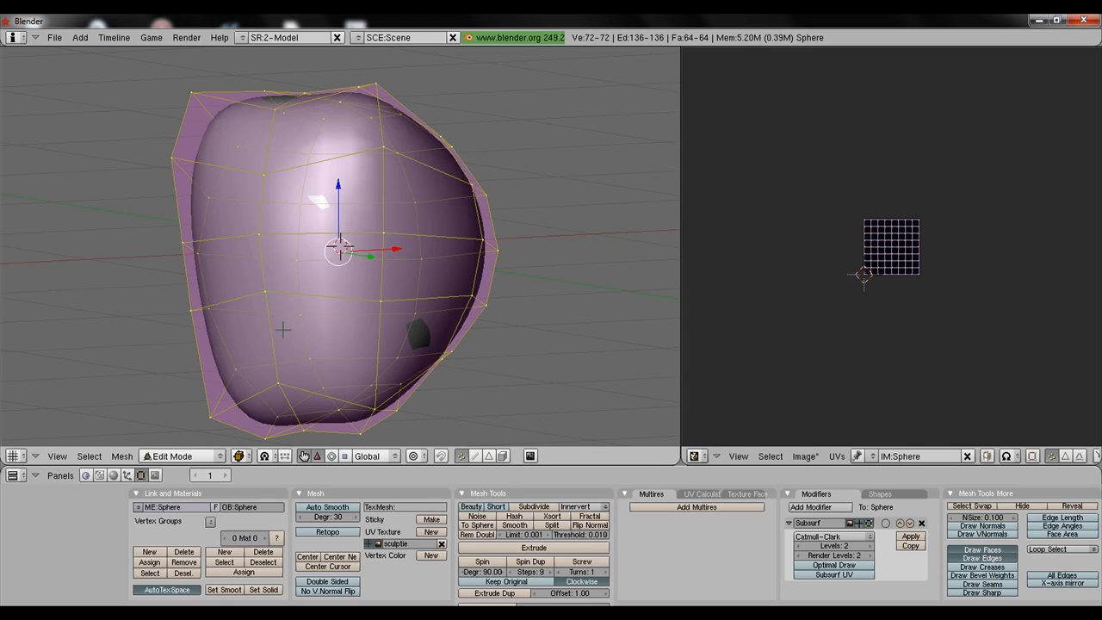
{"action": "left_click", "coordinate": [183, 456]}
{"action": "left_click", "coordinate": [173, 415]}
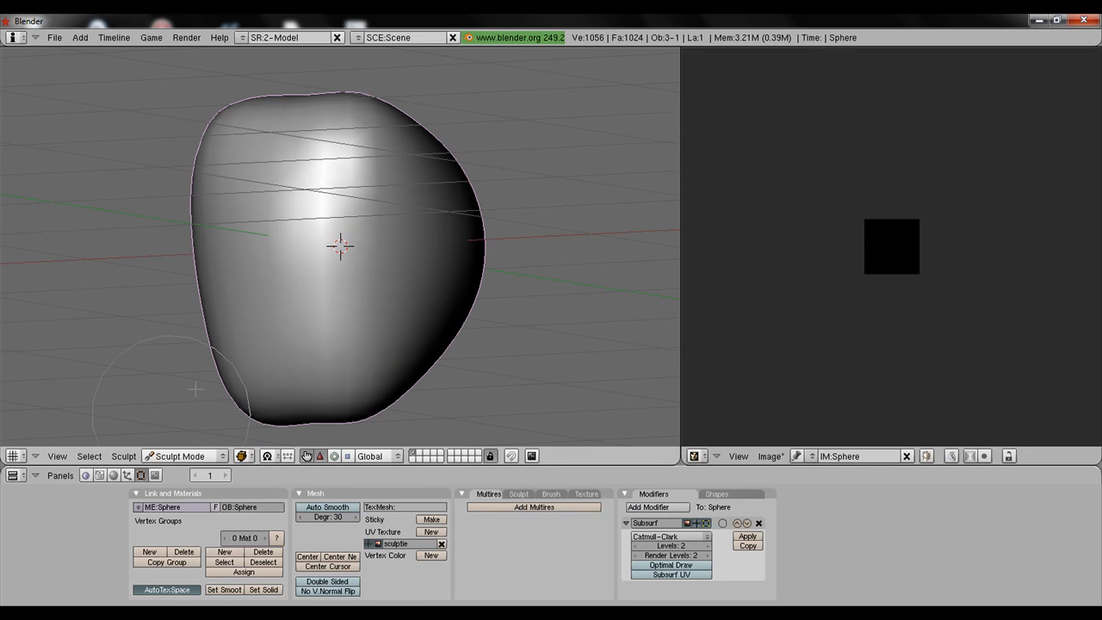
Choose the Grab brush for the sculpted sphere and set its size to 120
{"action": "left_click", "coordinate": [518, 494]}
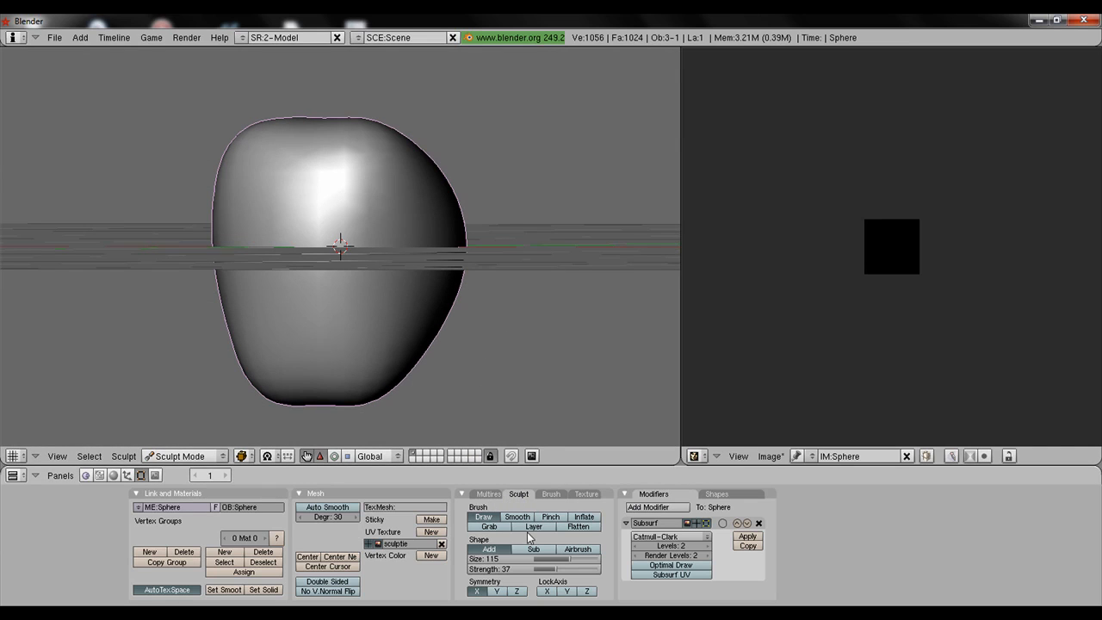
{"action": "left_click", "coordinate": [490, 527]}
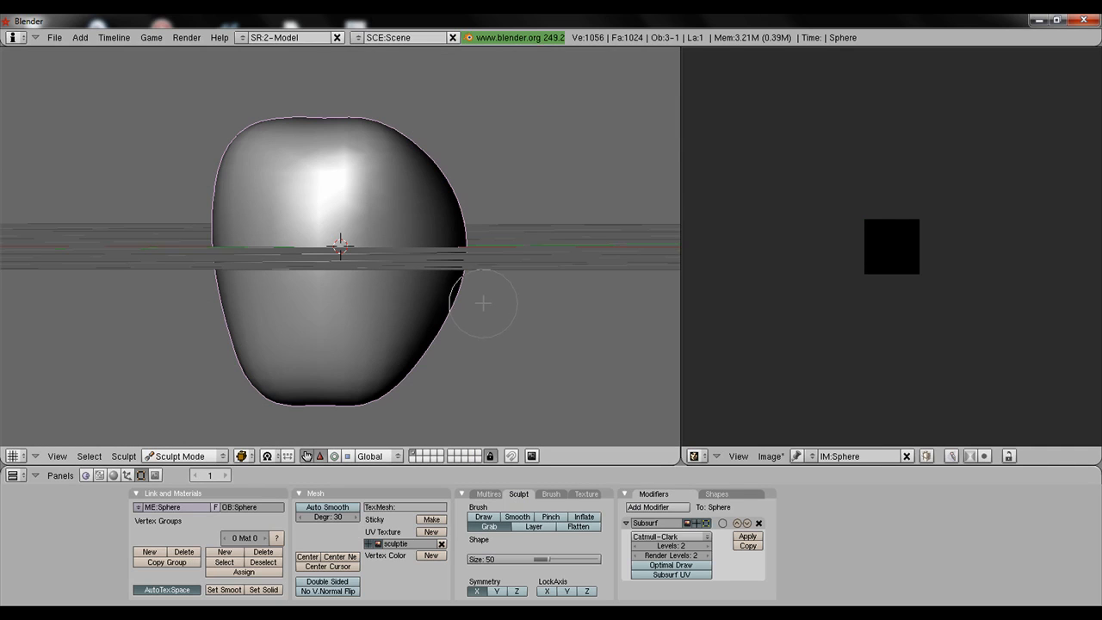
{"action": "middle_click_drag", "start_coordinate": [487, 317], "coordinate": [508, 330]}
{"action": "scroll", "coordinate": [507, 328], "scroll_direction": "down", "scroll_amount": 1}
{"action": "scroll", "coordinate": [447, 317], "scroll_direction": "up", "scroll_amount": 2}
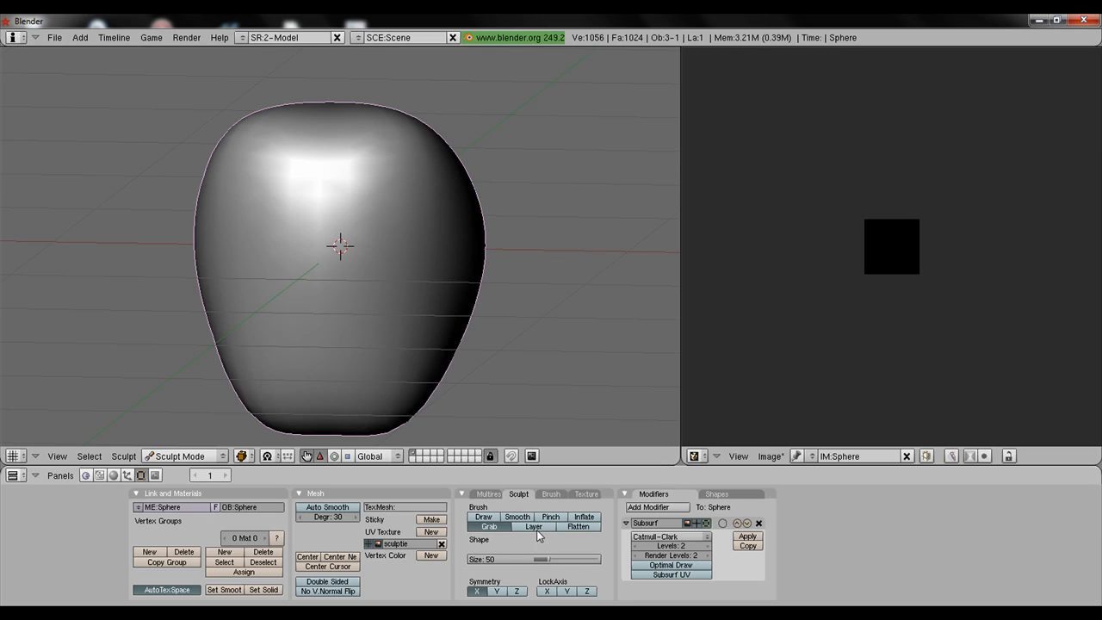
{"action": "left_click", "coordinate": [488, 526]}
{"action": "scroll", "coordinate": [470, 318], "scroll_direction": "down", "scroll_amount": 1}
{"action": "middle_click_drag", "start_coordinate": [536, 301], "coordinate": [450, 290]}
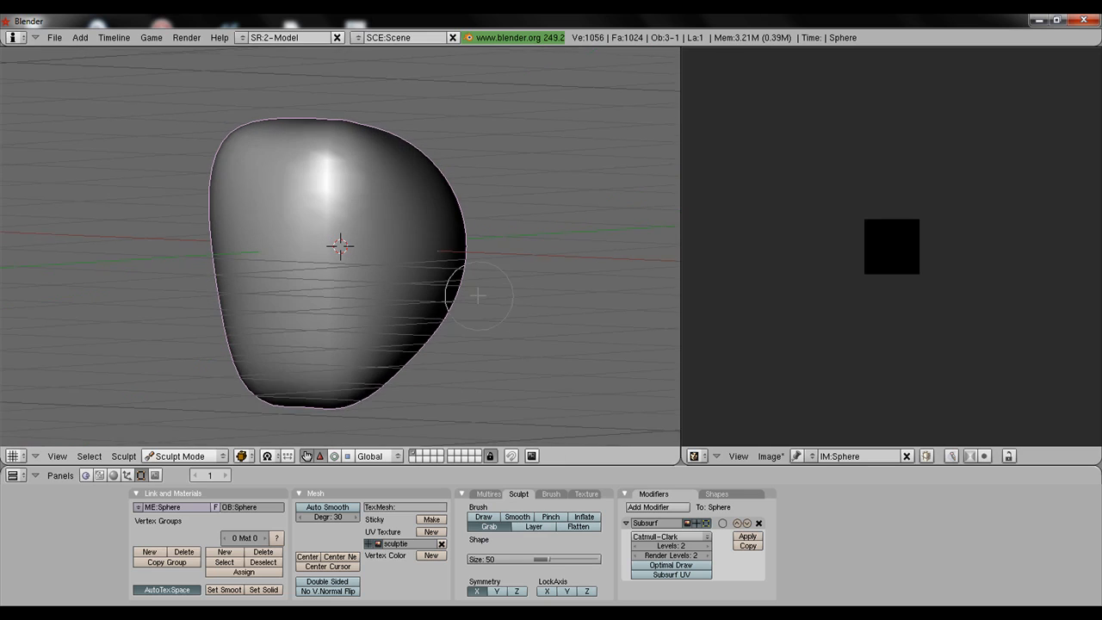
{"action": "left_click_drag", "start_coordinate": [568, 564], "coordinate": [594, 563]}
{"action": "middle_click_drag", "start_coordinate": [465, 335], "coordinate": [418, 340]}
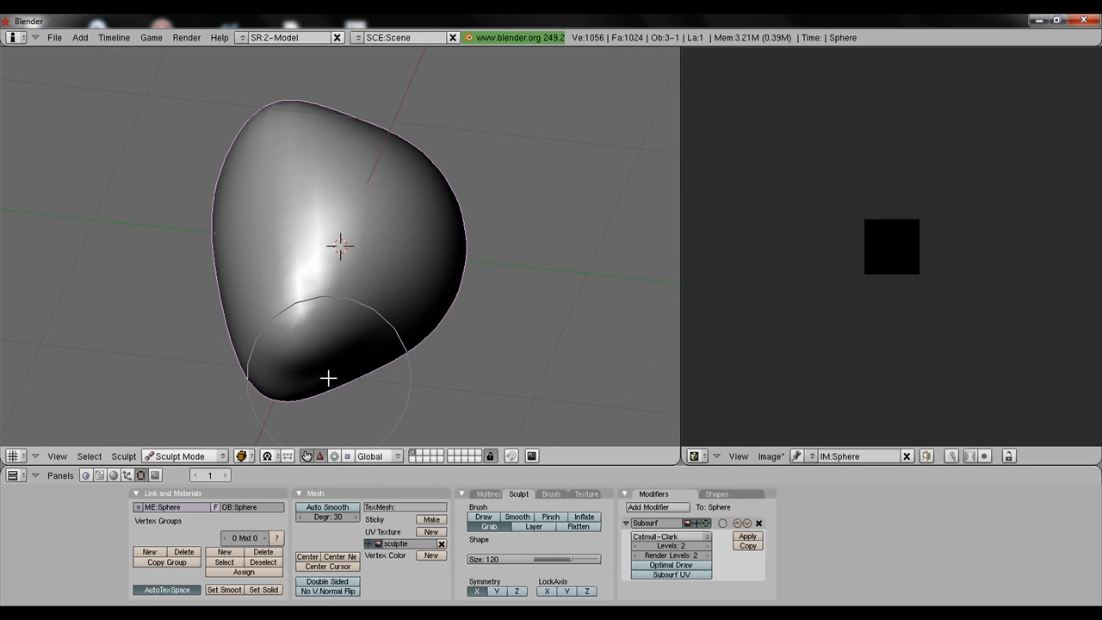
Extend the sphere's lower tip downward and pull its upper front outward into a forehead with the Grab brush
{"action": "left_click_drag", "start_coordinate": [328, 377], "coordinate": [292, 396]}
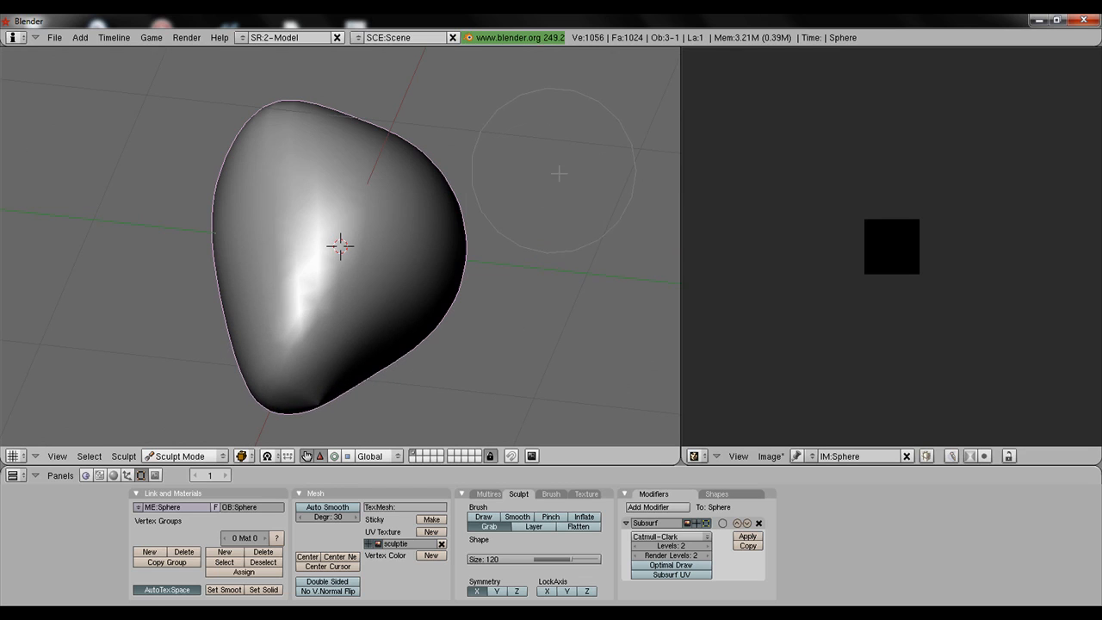
{"action": "middle_click_drag", "start_coordinate": [558, 173], "coordinate": [618, 208]}
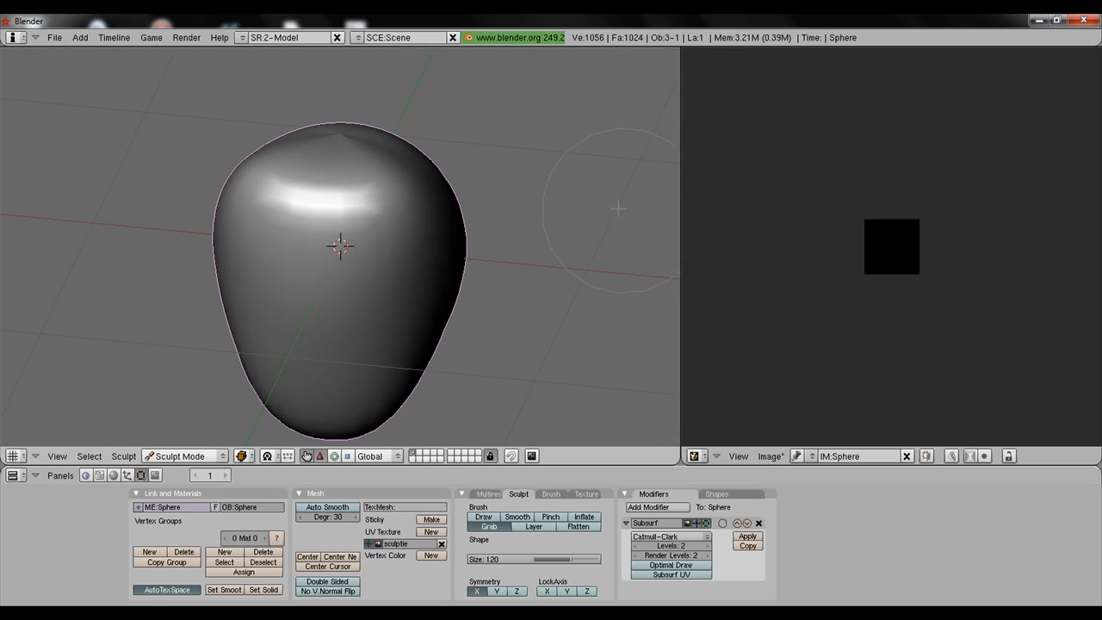
{"action": "left_click_drag", "start_coordinate": [328, 210], "coordinate": [322, 194]}
{"action": "left_click_drag", "start_coordinate": [250, 197], "coordinate": [232, 191]}
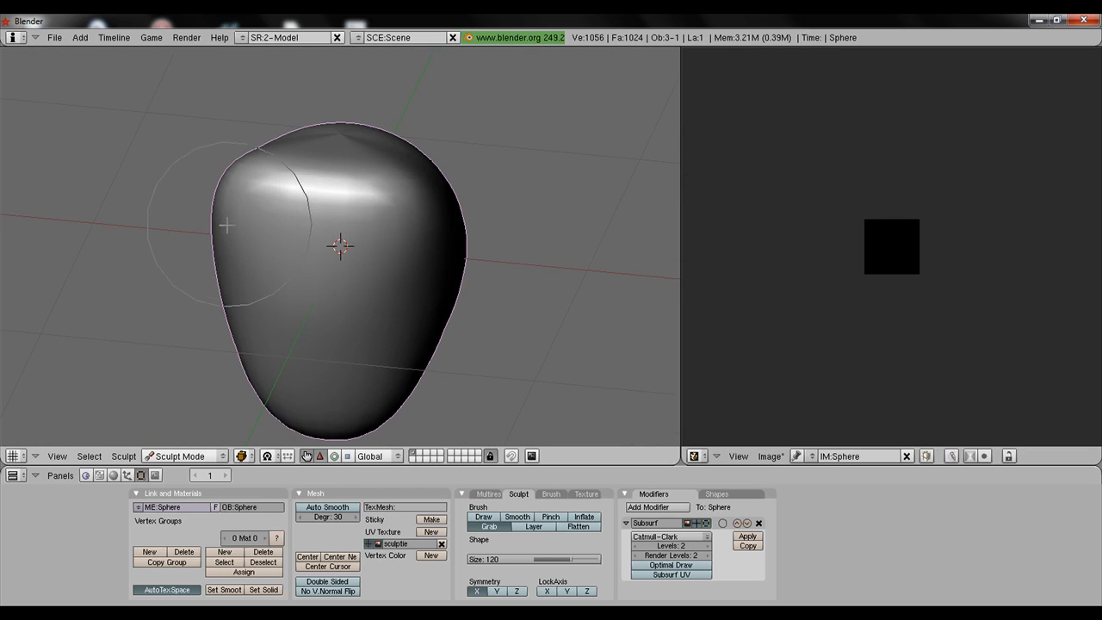
Push symmetric hollows into both sides of the face beneath the brow with the Grab brush, forming eye sockets around a central ridge
{"action": "mouse_move", "coordinate": [418, 221]}
{"action": "middle_mouse_down"}
{"action": "mouse_move", "coordinate": [528, 307]}
{"action": "mouse_move", "coordinate": [460, 234]}
{"action": "mouse_move", "coordinate": [445, 296]}
{"action": "mouse_move", "coordinate": [417, 313]}
{"action": "middle_mouse_up"}
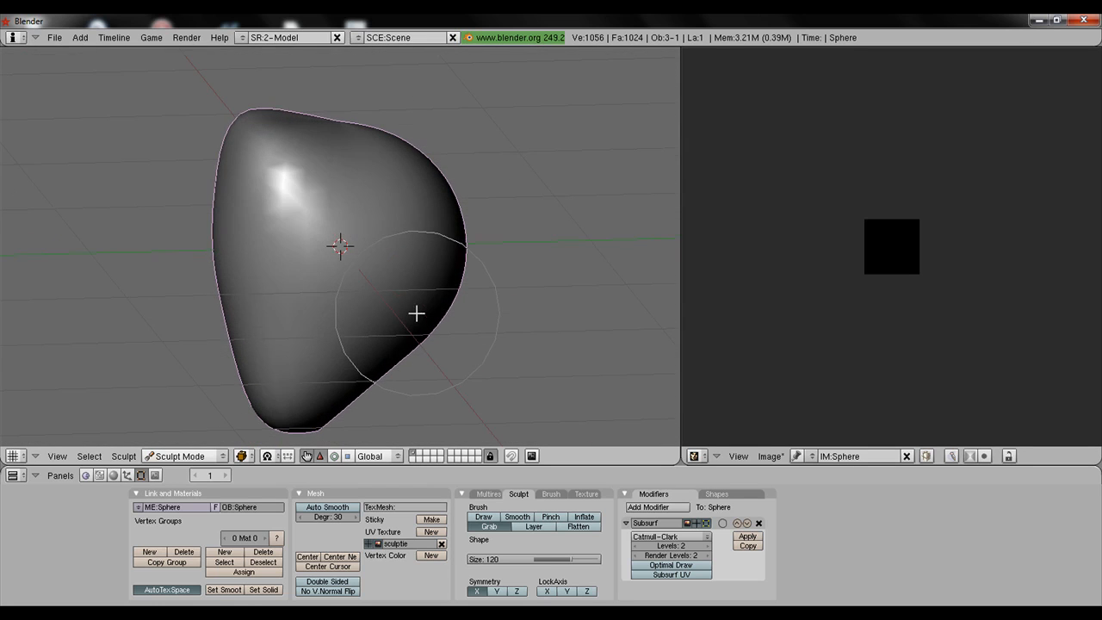
{"action": "mouse_move", "coordinate": [486, 312]}
{"action": "middle_mouse_down"}
{"action": "mouse_move", "coordinate": [357, 300]}
{"action": "mouse_move", "coordinate": [483, 328]}
{"action": "mouse_move", "coordinate": [396, 322]}
{"action": "middle_mouse_up"}
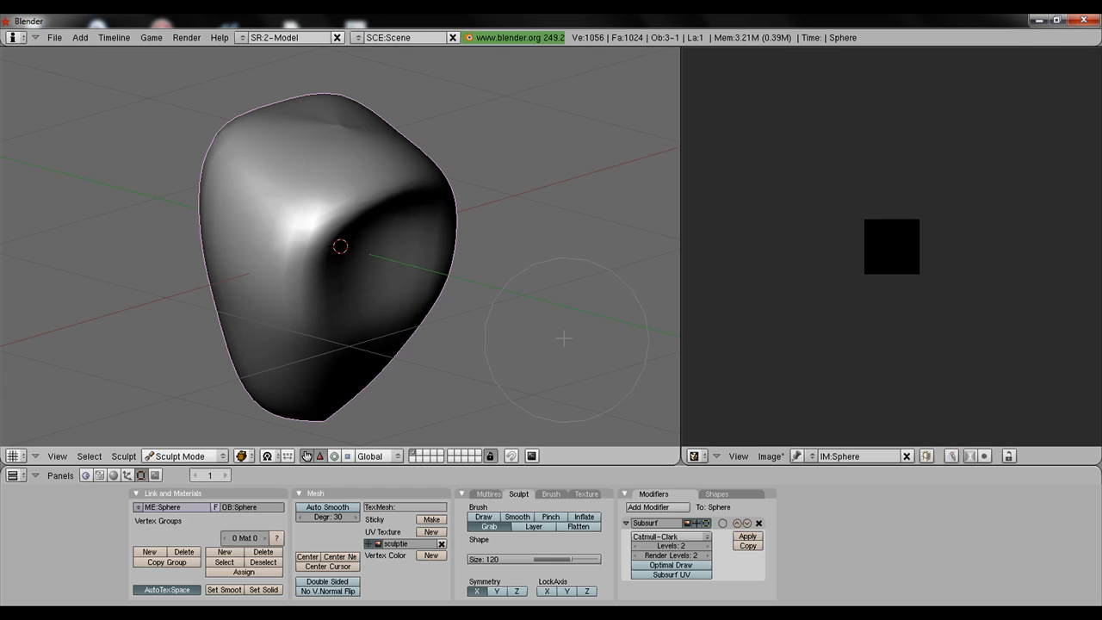
{"action": "middle_click_drag", "start_coordinate": [566, 344], "coordinate": [368, 323]}
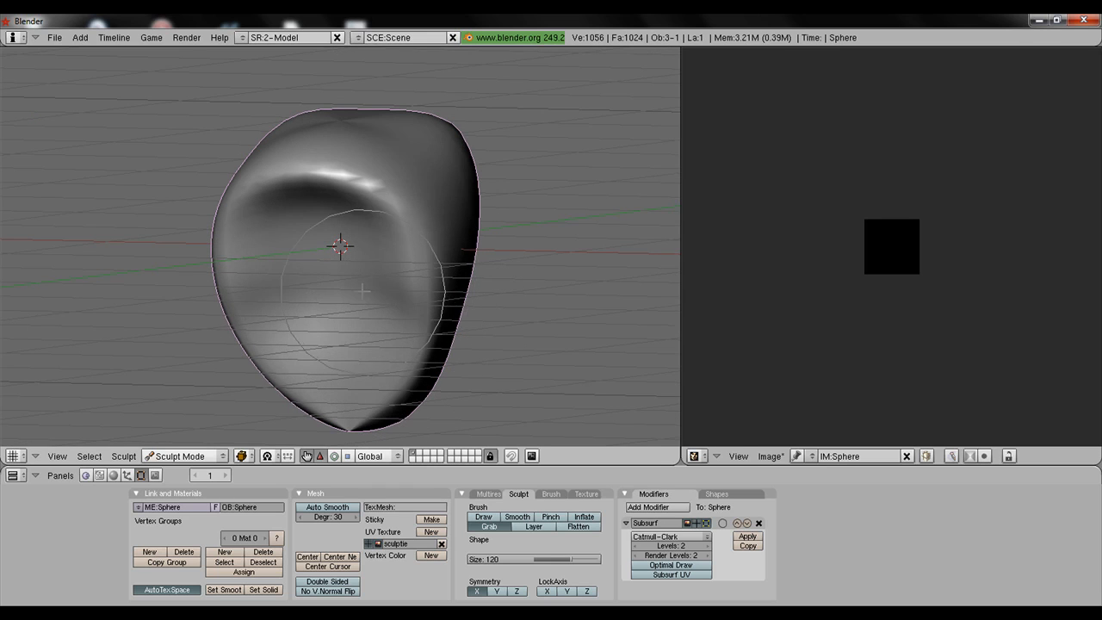
{"action": "mouse_move", "coordinate": [401, 286]}
{"action": "middle_mouse_down"}
{"action": "mouse_move", "coordinate": [560, 258]}
{"action": "mouse_move", "coordinate": [315, 209]}
{"action": "mouse_move", "coordinate": [288, 185]}
{"action": "mouse_move", "coordinate": [264, 216]}
{"action": "middle_mouse_up"}
{"action": "left_click_drag", "start_coordinate": [263, 216], "coordinate": [288, 238]}
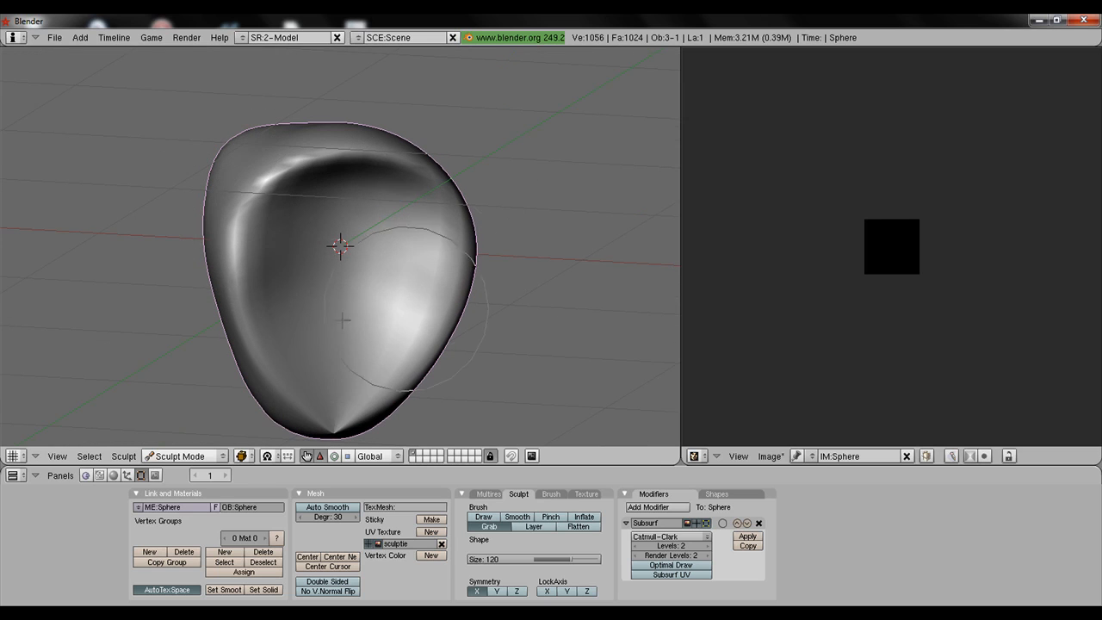
{"action": "mouse_move", "coordinate": [640, 275]}
{"action": "middle_mouse_down"}
{"action": "mouse_move", "coordinate": [780, 285]}
{"action": "mouse_move", "coordinate": [231, 296]}
{"action": "mouse_move", "coordinate": [332, 250]}
{"action": "middle_mouse_up"}
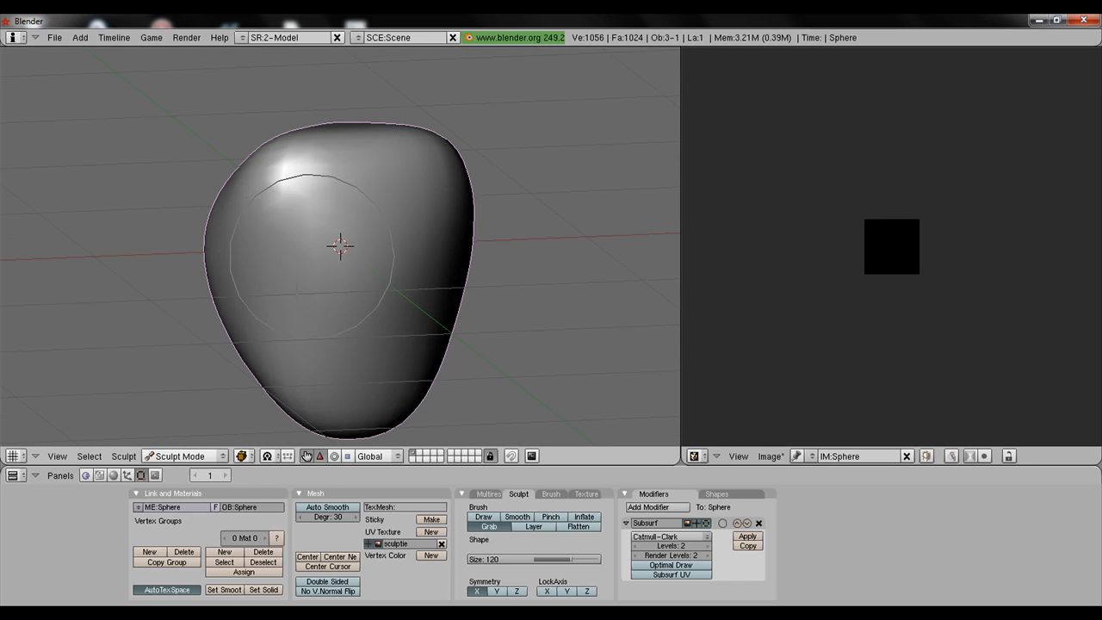
{"action": "left_click_drag", "start_coordinate": [328, 260], "coordinate": [308, 271]}
{"action": "mouse_move", "coordinate": [484, 320]}
{"action": "middle_mouse_down"}
{"action": "mouse_move", "coordinate": [432, 292]}
{"action": "mouse_move", "coordinate": [356, 284]}
{"action": "middle_mouse_up"}
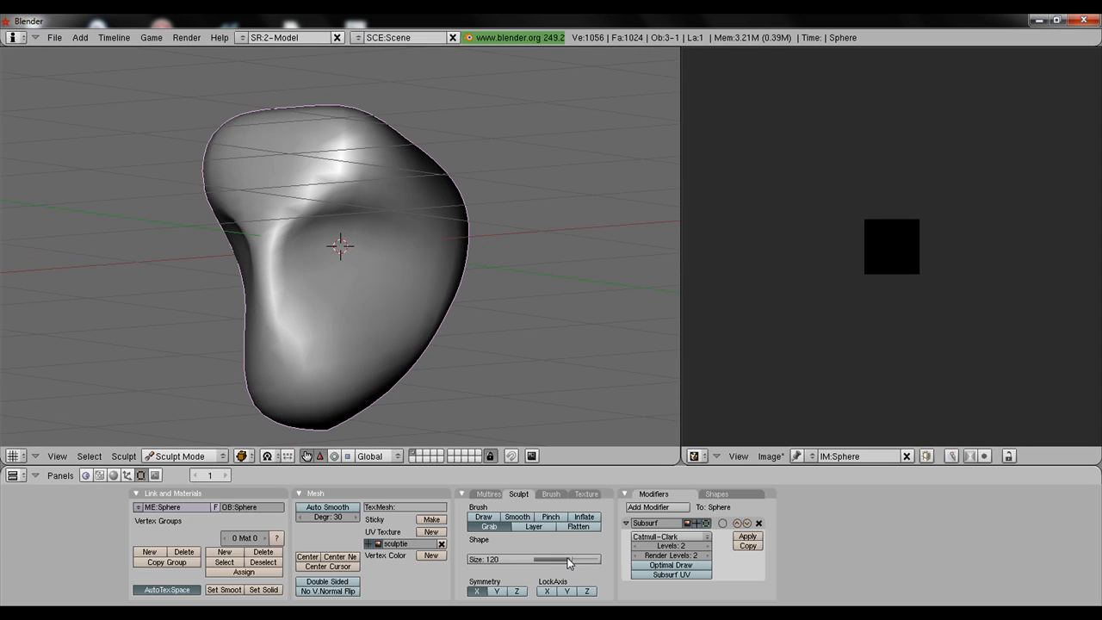
Set the Grab brush size to 82 and pull a pointed nose out of the ridge in the middle of the face
{"action": "left_click_drag", "start_coordinate": [570, 560], "coordinate": [556, 559]}
{"action": "middle_click_drag", "start_coordinate": [517, 336], "coordinate": [260, 294]}
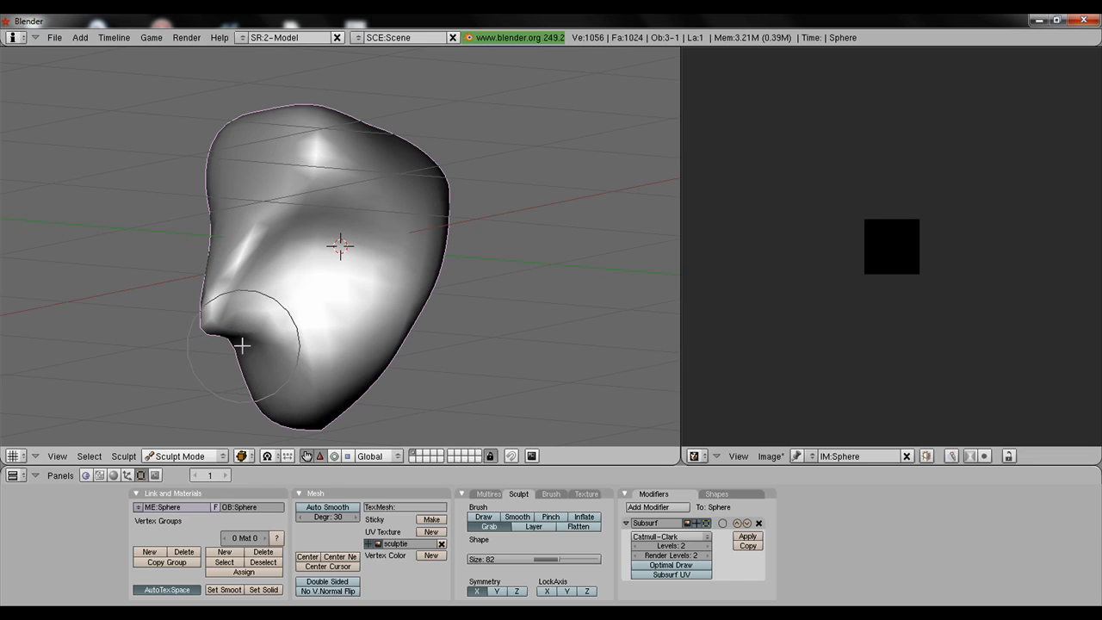
{"action": "middle_click_drag", "start_coordinate": [238, 320], "coordinate": [340, 335]}
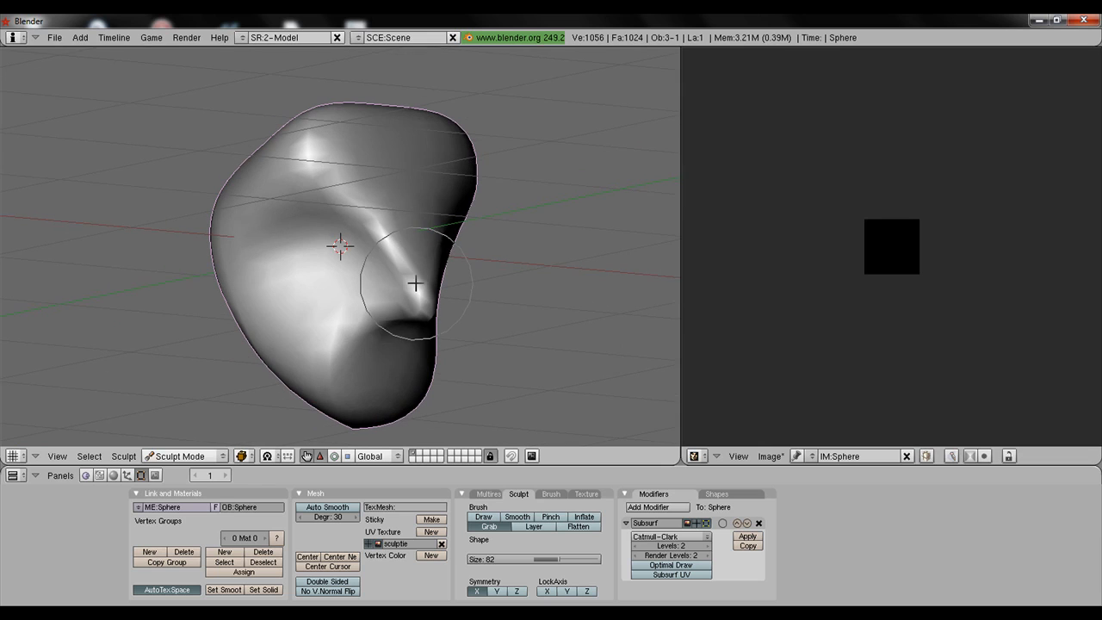
{"action": "middle_click_drag", "start_coordinate": [543, 297], "coordinate": [265, 324]}
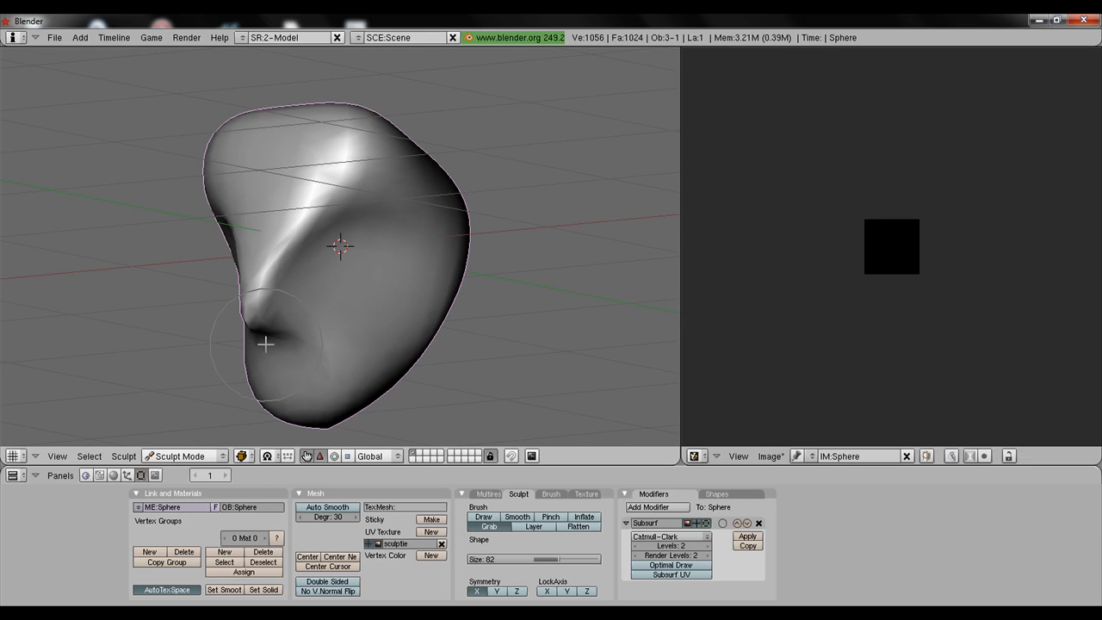
{"action": "mouse_move", "coordinate": [290, 380]}
{"action": "middle_mouse_down"}
{"action": "mouse_move", "coordinate": [143, 349]}
{"action": "mouse_move", "coordinate": [180, 298]}
{"action": "mouse_move", "coordinate": [364, 259]}
{"action": "middle_mouse_up"}
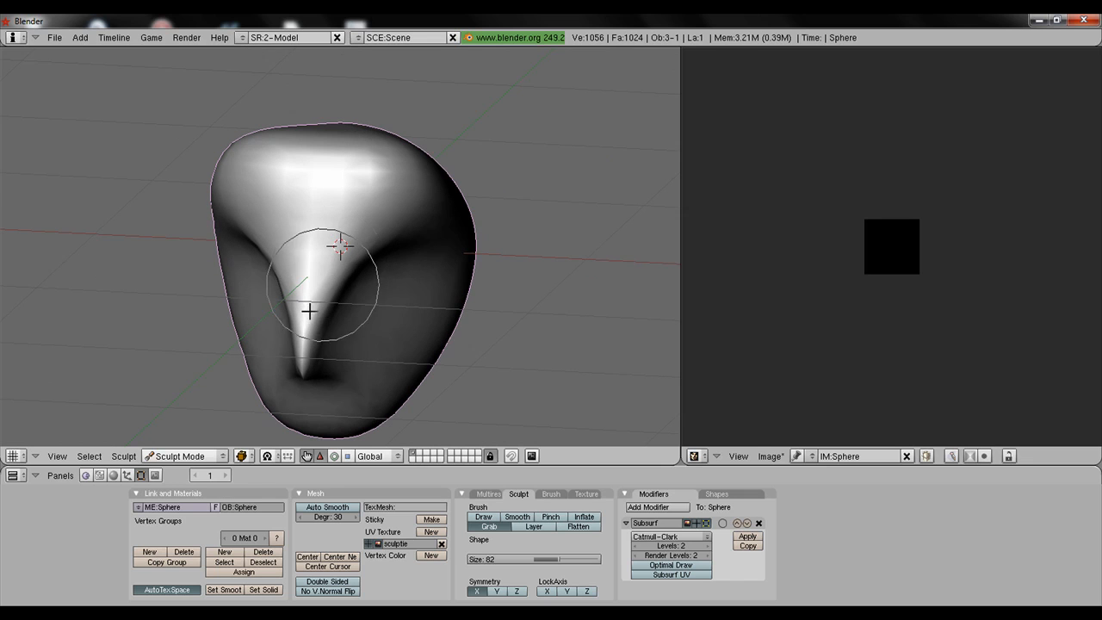
{"action": "mouse_move", "coordinate": [448, 290]}
{"action": "middle_mouse_down"}
{"action": "mouse_move", "coordinate": [521, 250]}
{"action": "mouse_move", "coordinate": [465, 293]}
{"action": "mouse_move", "coordinate": [288, 310]}
{"action": "middle_mouse_up"}
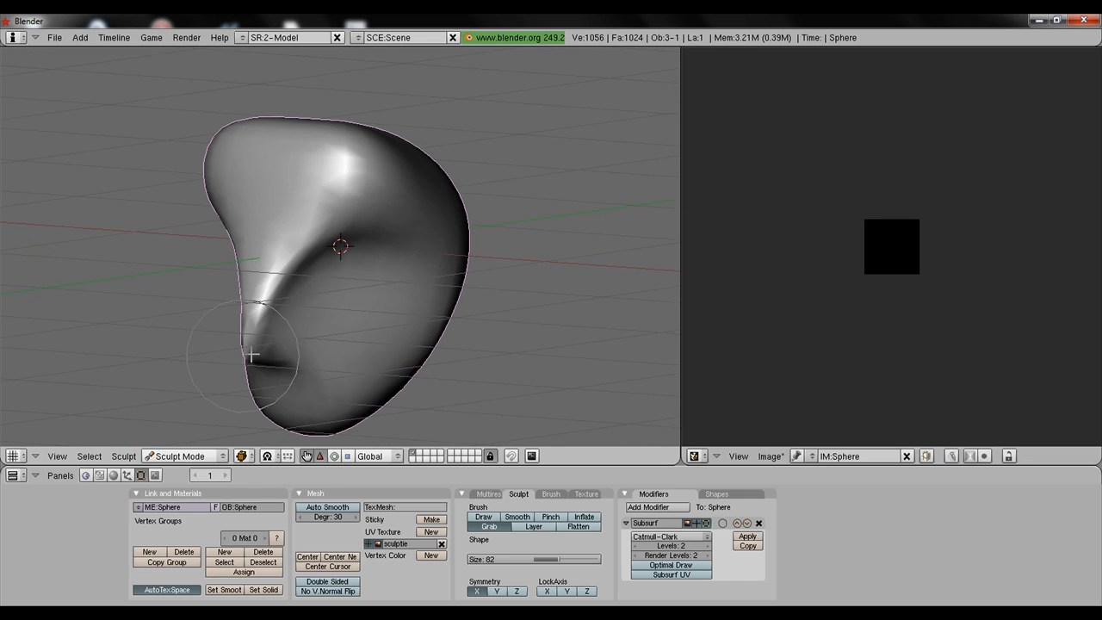
{"action": "middle_click_drag", "start_coordinate": [252, 353], "coordinate": [361, 310]}
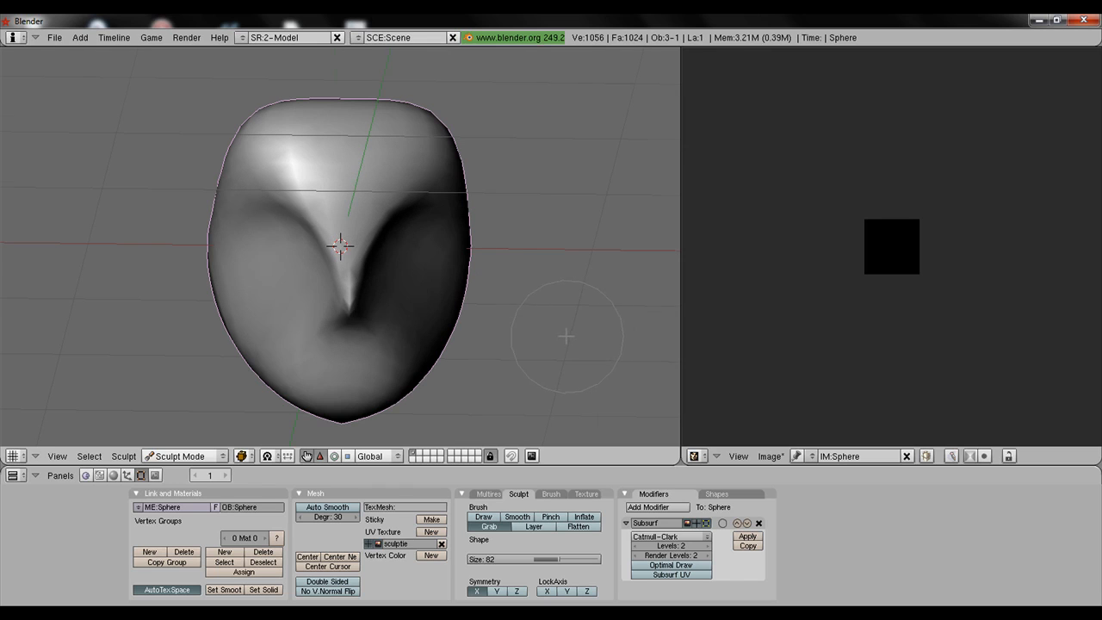
{"action": "middle_click_drag", "start_coordinate": [566, 335], "coordinate": [429, 350]}
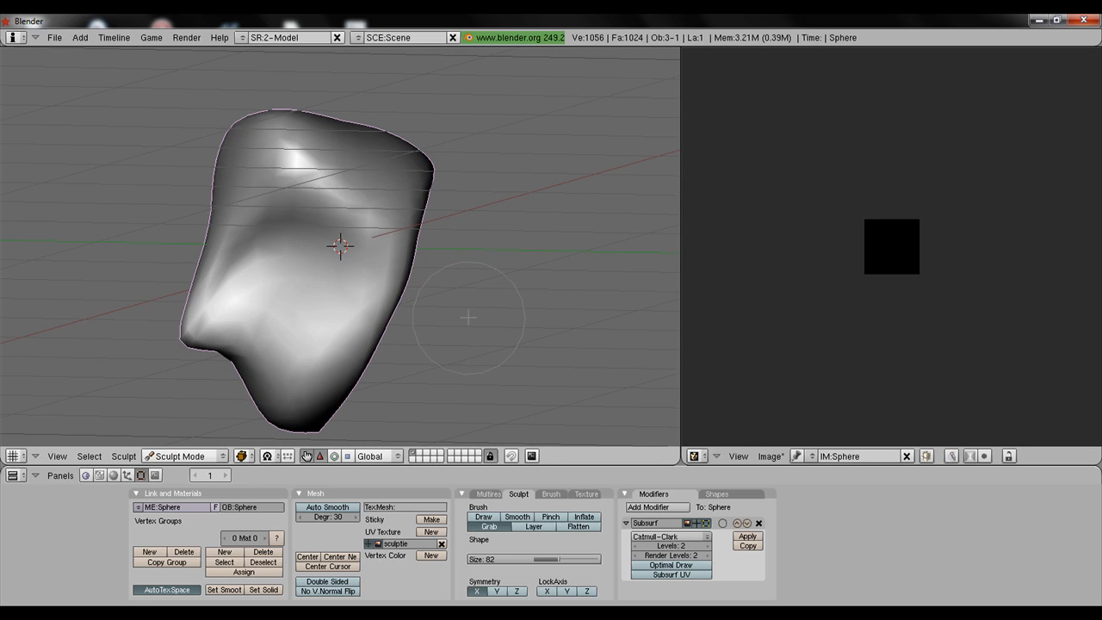
{"action": "middle_click_drag", "start_coordinate": [468, 318], "coordinate": [544, 429]}
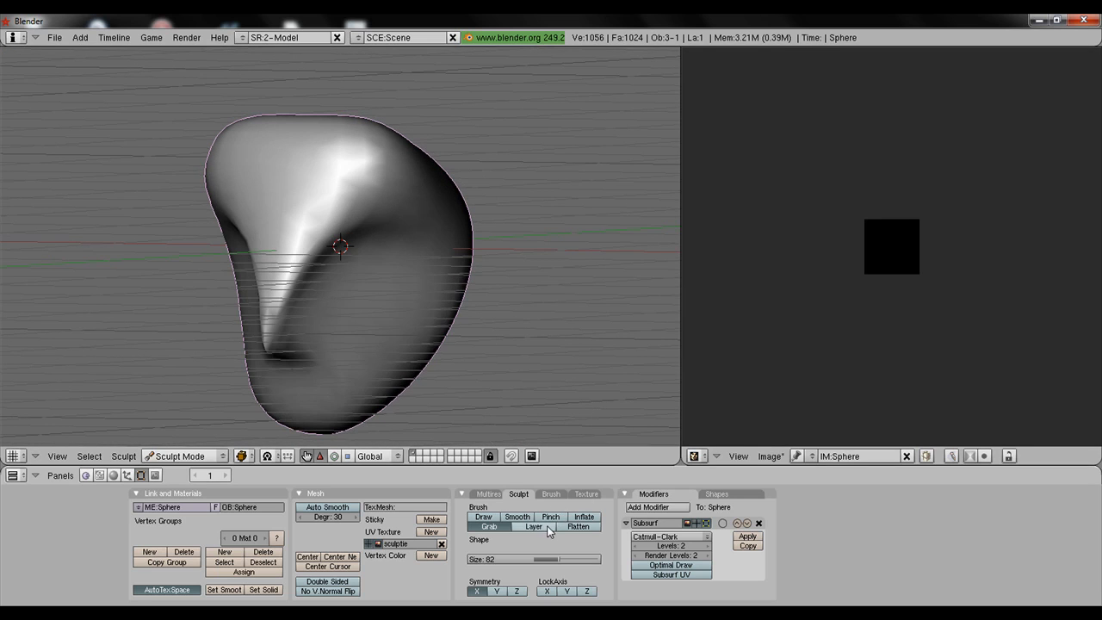
Smooth the nose, brow and cheeks of the face with the Smooth brush at size 50 and strength 25
{"action": "left_click", "coordinate": [517, 516]}
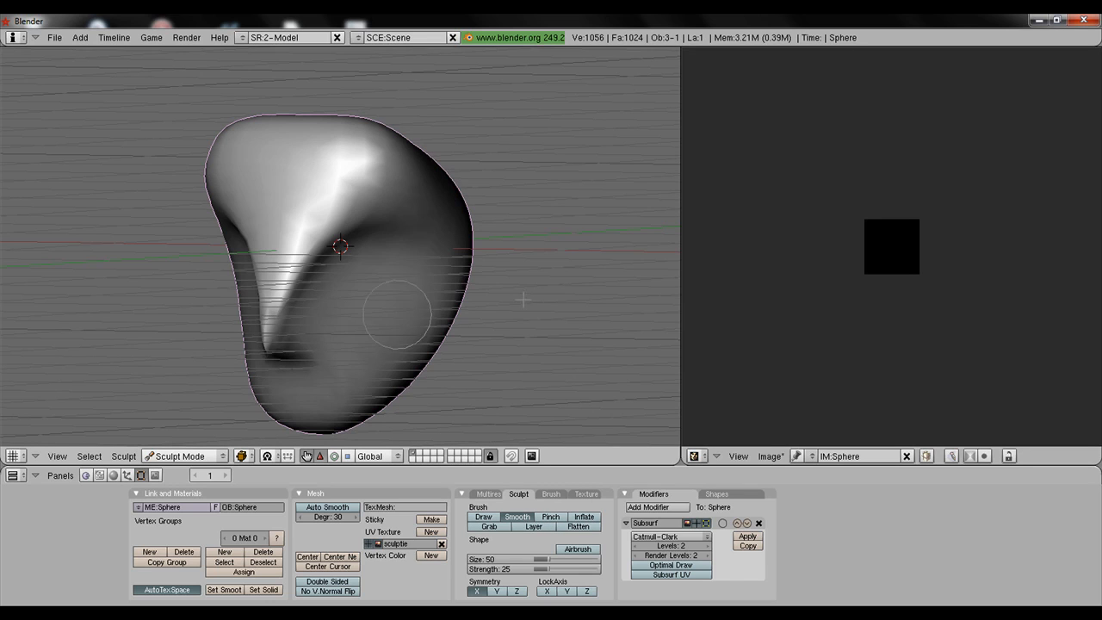
{"action": "key", "text": "KP_1"}
{"action": "mouse_move", "coordinate": [338, 329]}
{"action": "left_mouse_down"}
{"action": "mouse_move", "coordinate": [349, 315]}
{"action": "mouse_move", "coordinate": [344, 260]}
{"action": "left_mouse_up"}
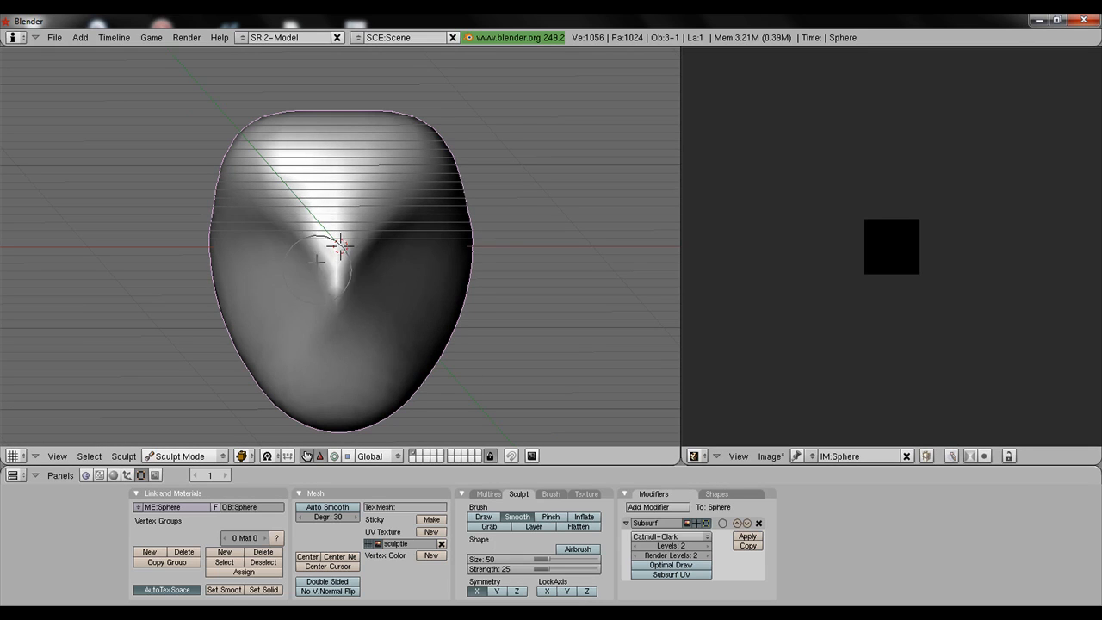
{"action": "mouse_move", "coordinate": [318, 262]}
{"action": "middle_mouse_down"}
{"action": "mouse_move", "coordinate": [565, 278]}
{"action": "mouse_move", "coordinate": [593, 253]}
{"action": "mouse_move", "coordinate": [268, 191]}
{"action": "middle_mouse_up"}
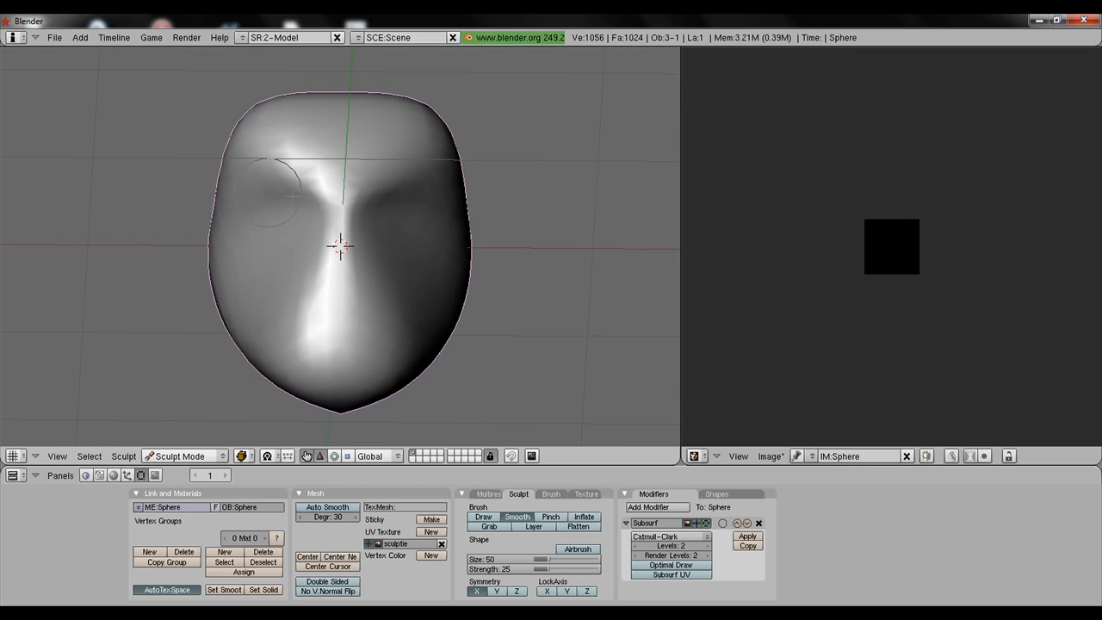
{"action": "mouse_move", "coordinate": [659, 280]}
{"action": "middle_mouse_down"}
{"action": "mouse_move", "coordinate": [602, 283]}
{"action": "mouse_move", "coordinate": [560, 312]}
{"action": "mouse_move", "coordinate": [516, 312]}
{"action": "mouse_move", "coordinate": [596, 318]}
{"action": "mouse_move", "coordinate": [592, 304]}
{"action": "middle_mouse_up"}
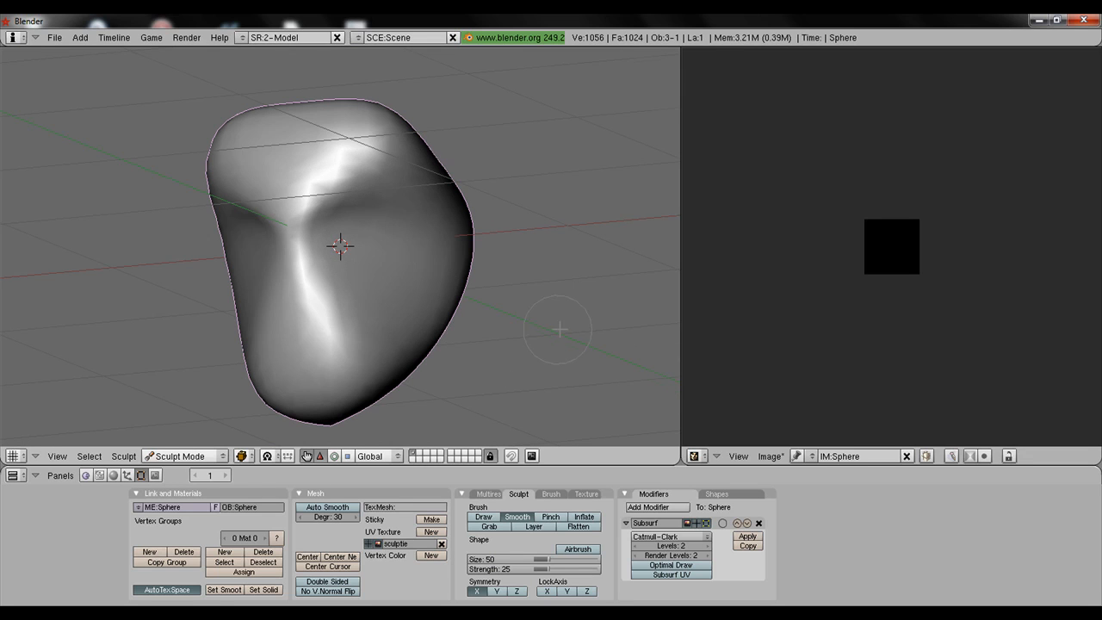
{"action": "mouse_move", "coordinate": [558, 329]}
{"action": "middle_mouse_down"}
{"action": "mouse_move", "coordinate": [450, 357]}
{"action": "mouse_move", "coordinate": [607, 350]}
{"action": "mouse_move", "coordinate": [593, 320]}
{"action": "mouse_move", "coordinate": [591, 352]}
{"action": "mouse_move", "coordinate": [604, 340]}
{"action": "middle_mouse_up"}
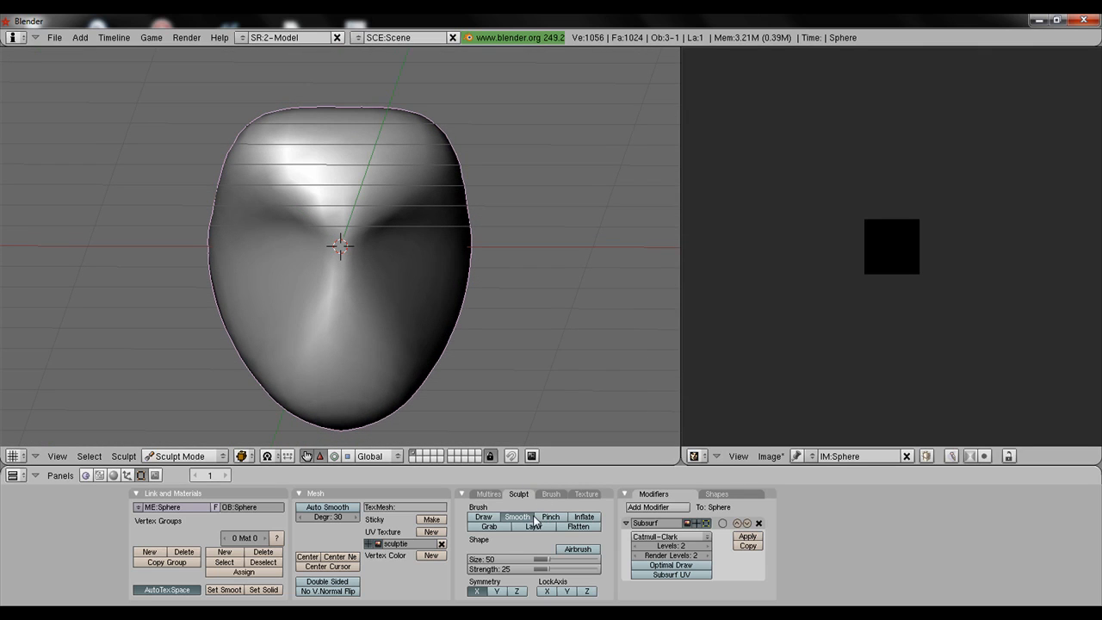
{"action": "middle_click_drag", "start_coordinate": [502, 287], "coordinate": [518, 329]}
{"action": "key", "text": "KP_1"}
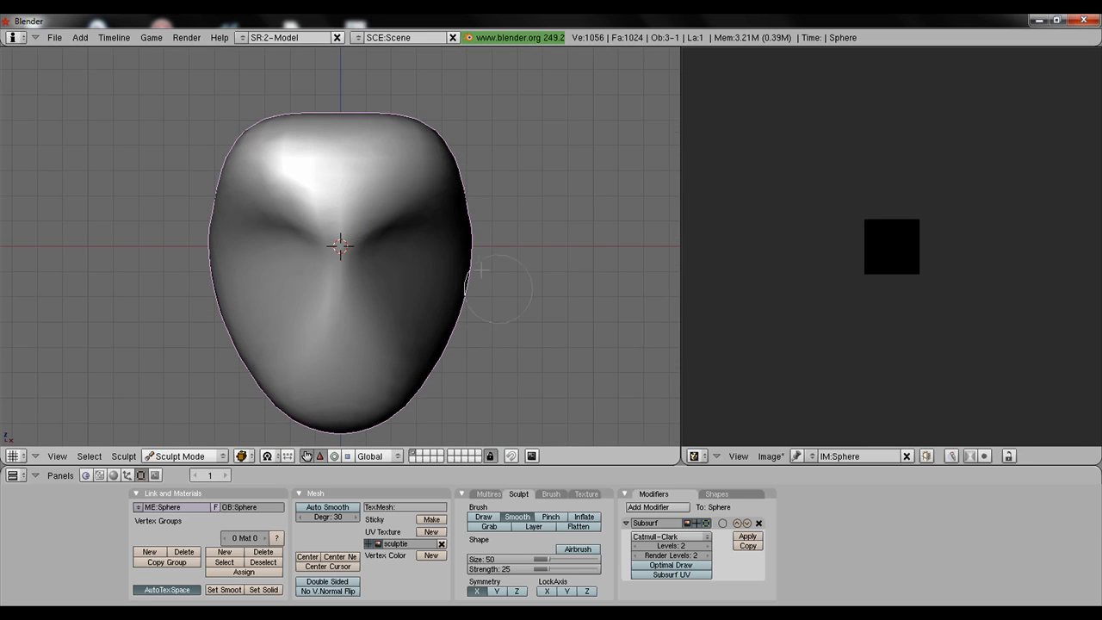
{"action": "mouse_move", "coordinate": [440, 204]}
{"action": "left_mouse_down"}
{"action": "mouse_move", "coordinate": [416, 229]}
{"action": "mouse_move", "coordinate": [411, 271]}
{"action": "left_mouse_up"}
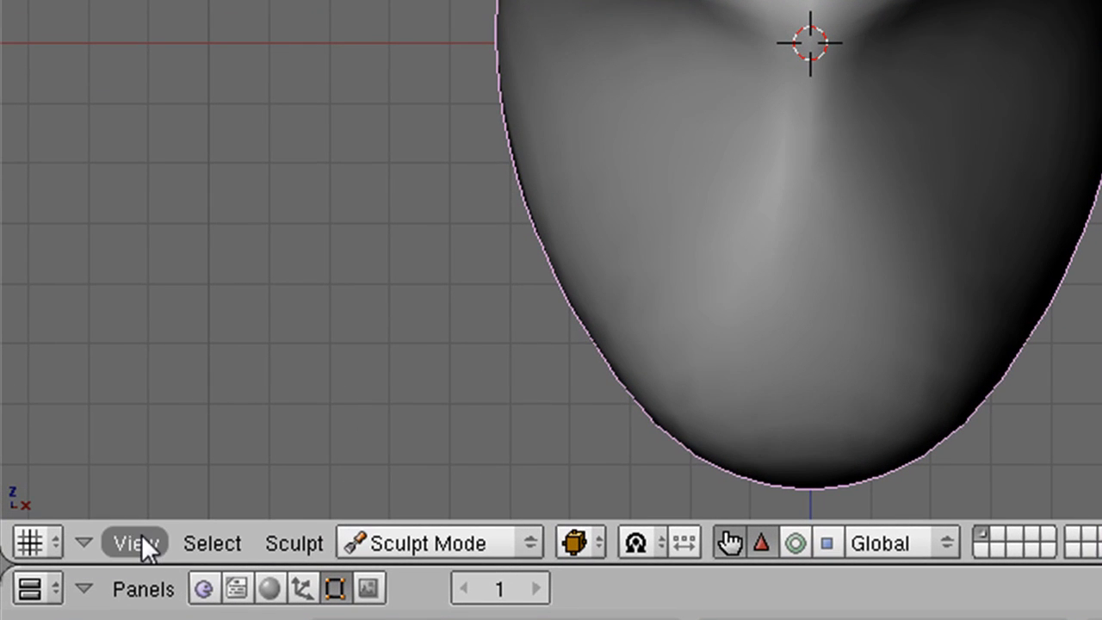
Enable a background image in the front view and load 5calimero.jpg from the Pictures\Images diverses folder
{"action": "left_click", "coordinate": [136, 544]}
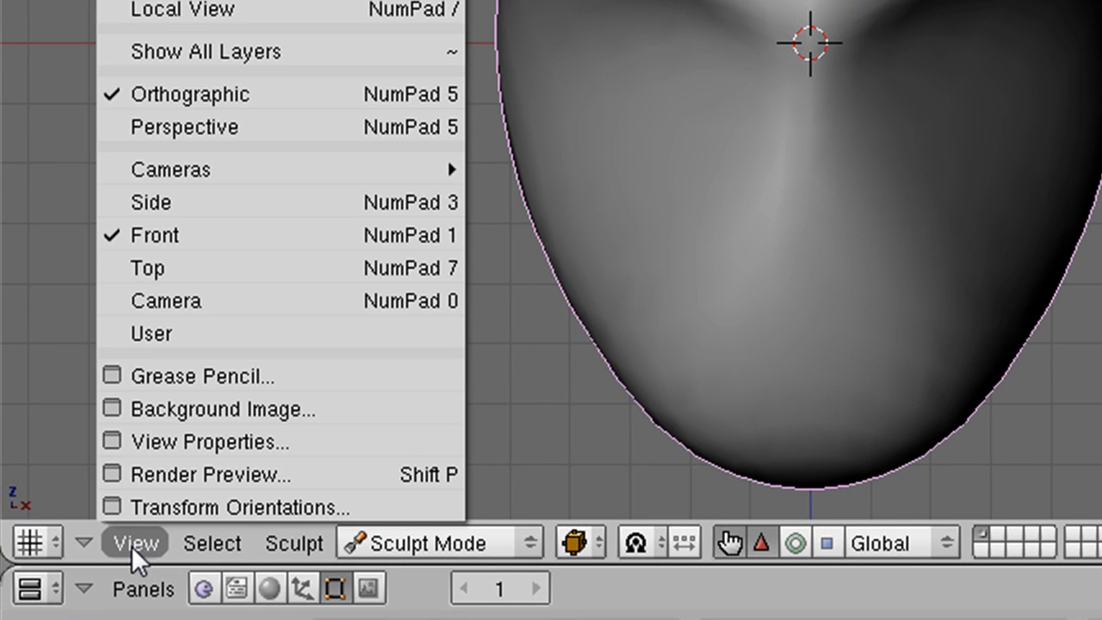
{"action": "left_click", "coordinate": [190, 409]}
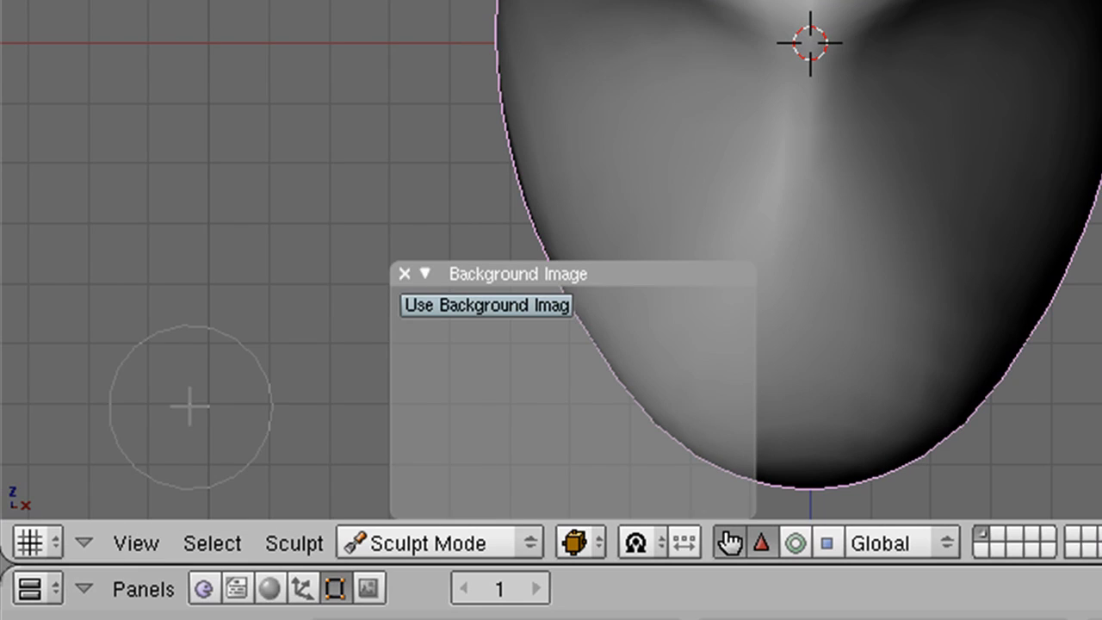
{"action": "left_click", "coordinate": [486, 304]}
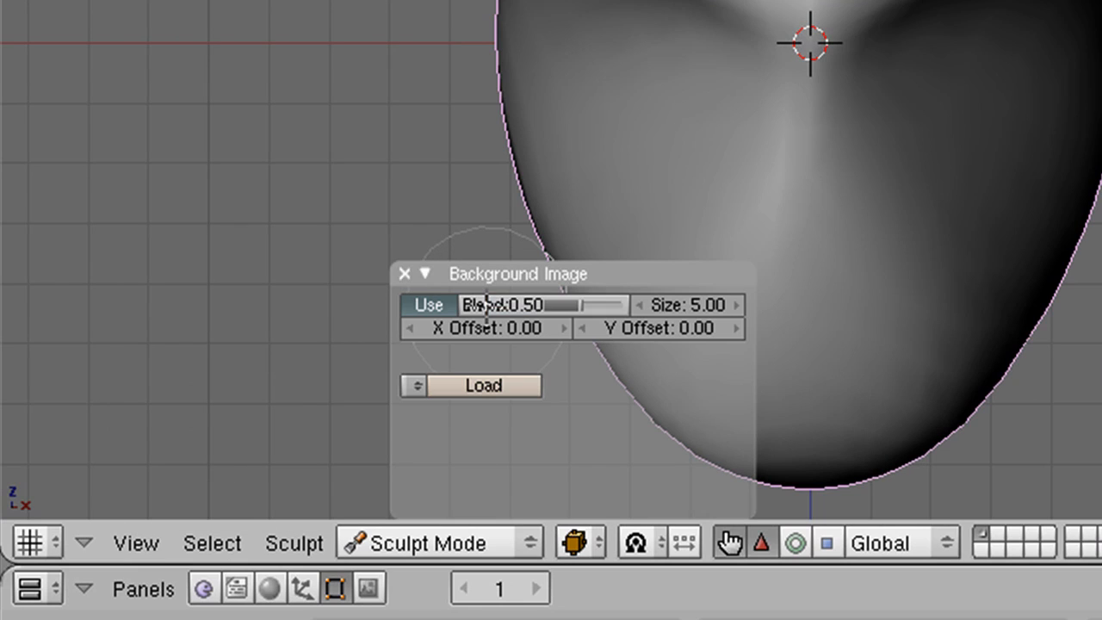
{"action": "left_click", "coordinate": [484, 385]}
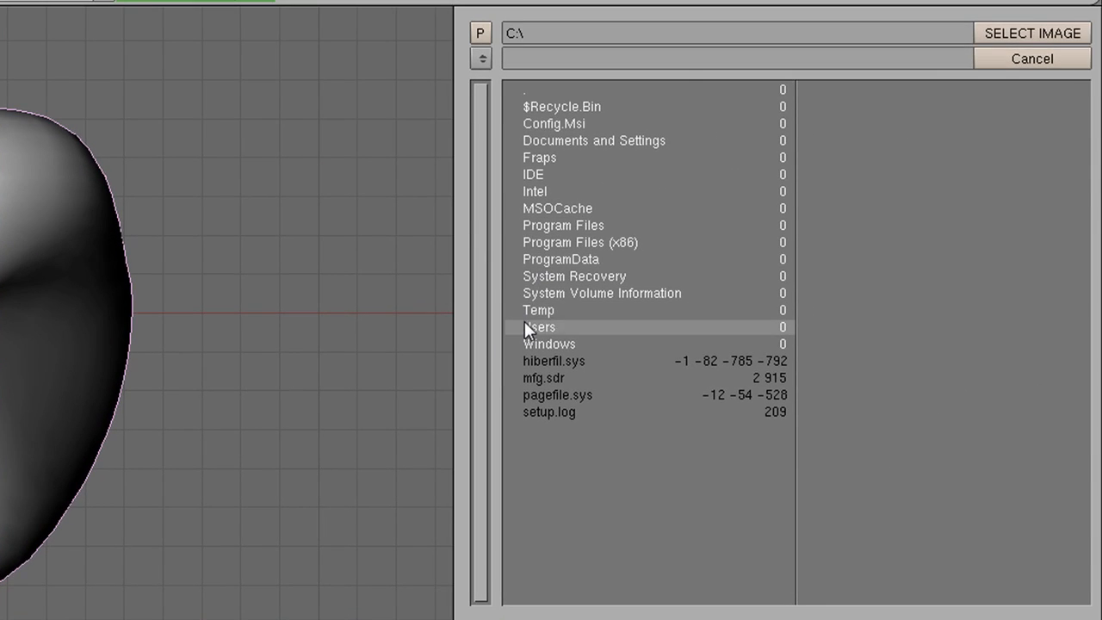
{"action": "left_click", "coordinate": [529, 327]}
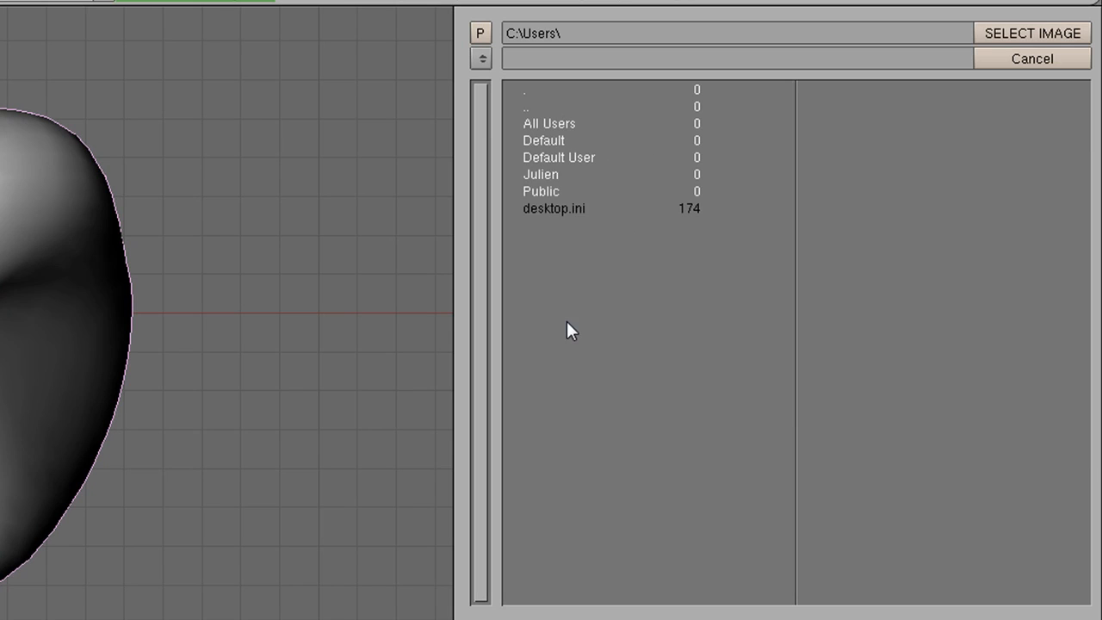
{"action": "left_click", "coordinate": [534, 175]}
{"action": "left_click", "coordinate": [568, 396]}
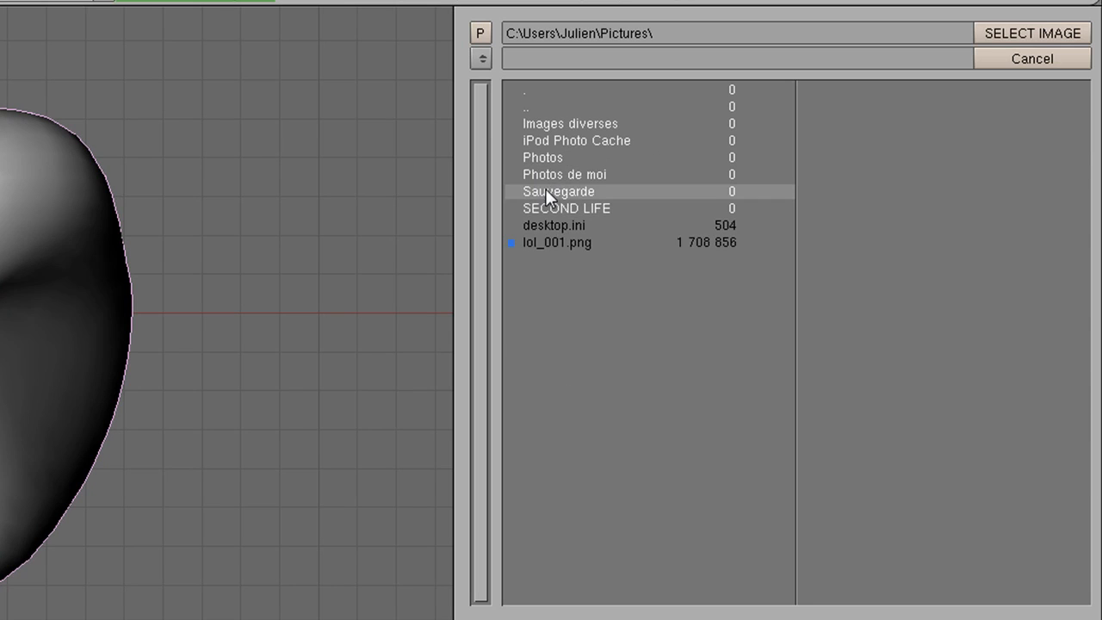
{"action": "left_click", "coordinate": [571, 123]}
{"action": "left_click", "coordinate": [603, 310]}
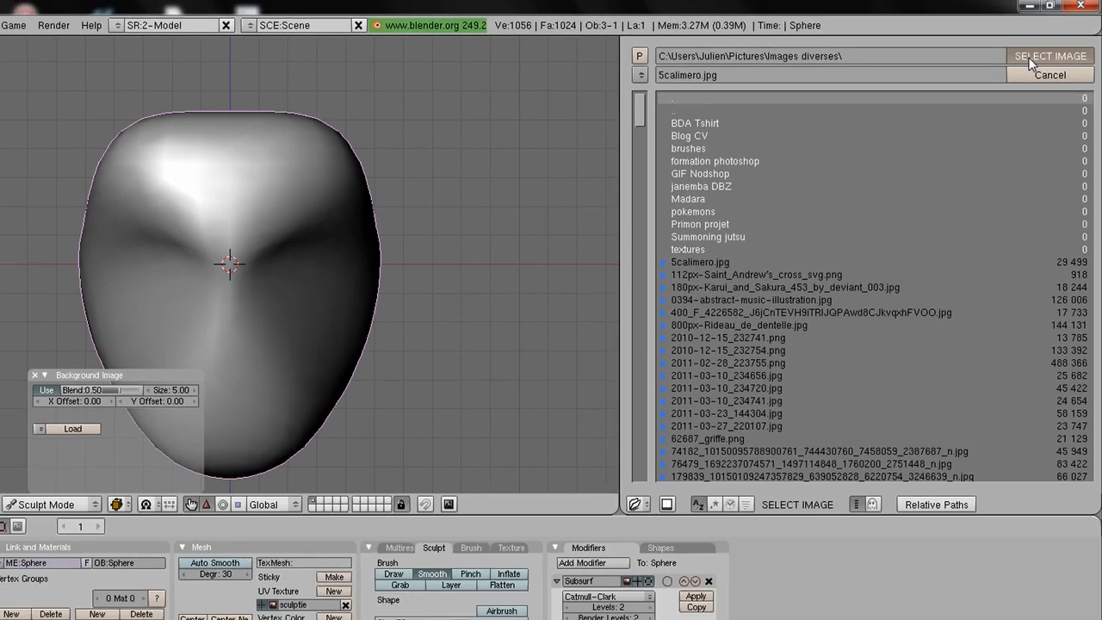
{"action": "left_click", "coordinate": [1002, 34]}
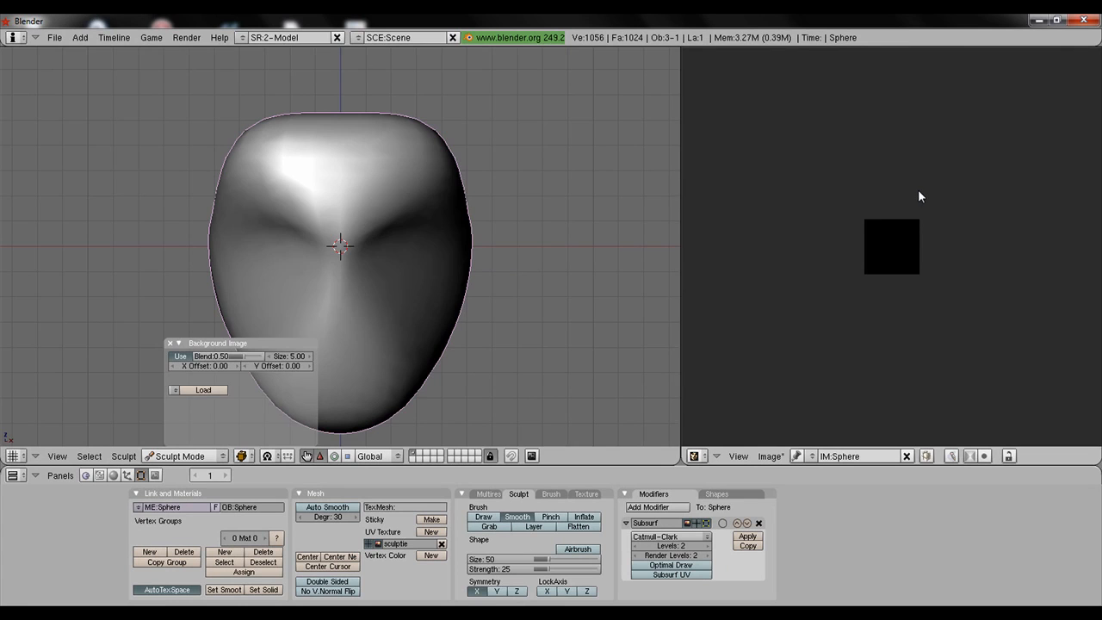
Set the size of the 5calimero.jpg background image to 1.98 so it is scaled closer to the sculpted head
{"action": "scroll", "coordinate": [512, 280], "scroll_direction": "down", "scroll_amount": 2}
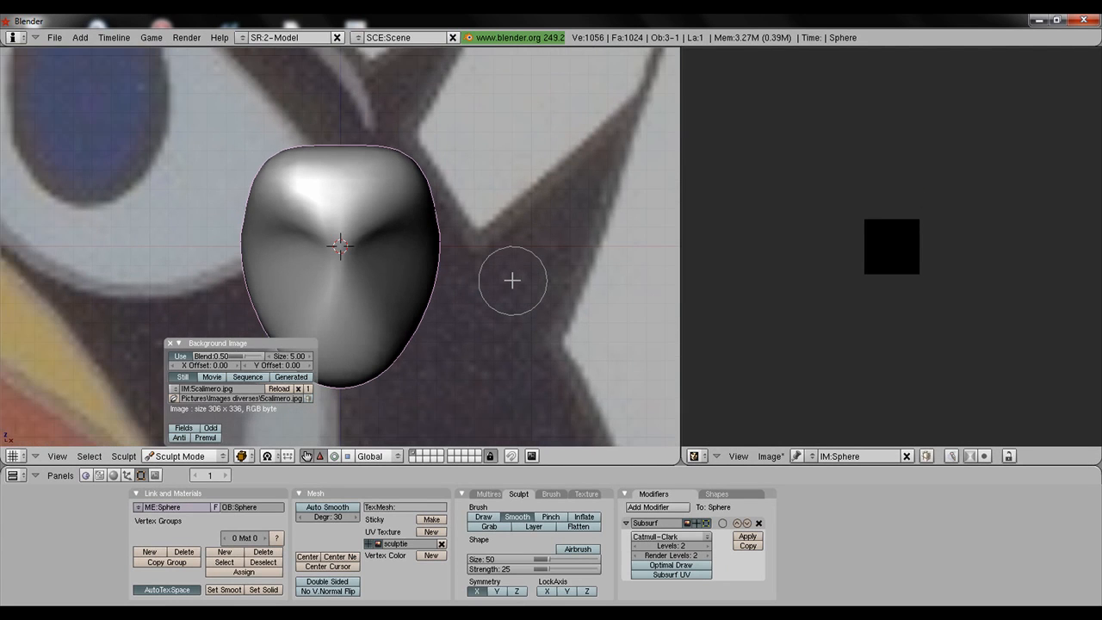
{"action": "scroll", "coordinate": [512, 280], "scroll_direction": "down", "scroll_amount": 8}
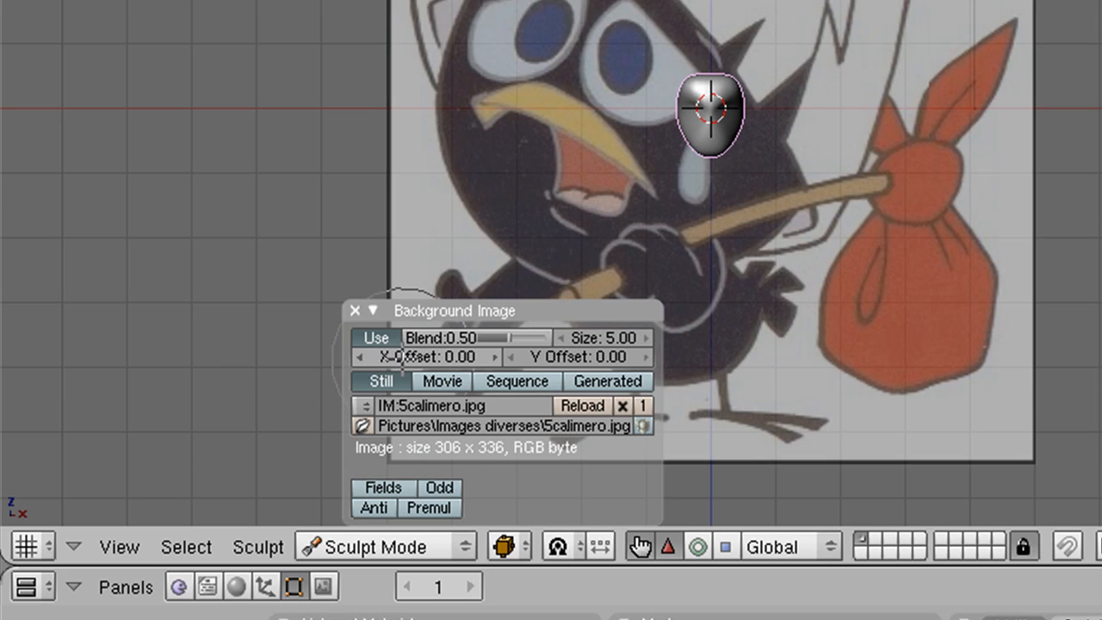
{"action": "left_click", "coordinate": [576, 337]}
{"action": "mouse_move", "coordinate": [580, 337]}
{"action": "left_mouse_down"}
{"action": "mouse_move", "coordinate": [590, 338]}
{"action": "mouse_move", "coordinate": [534, 335]}
{"action": "left_mouse_up"}
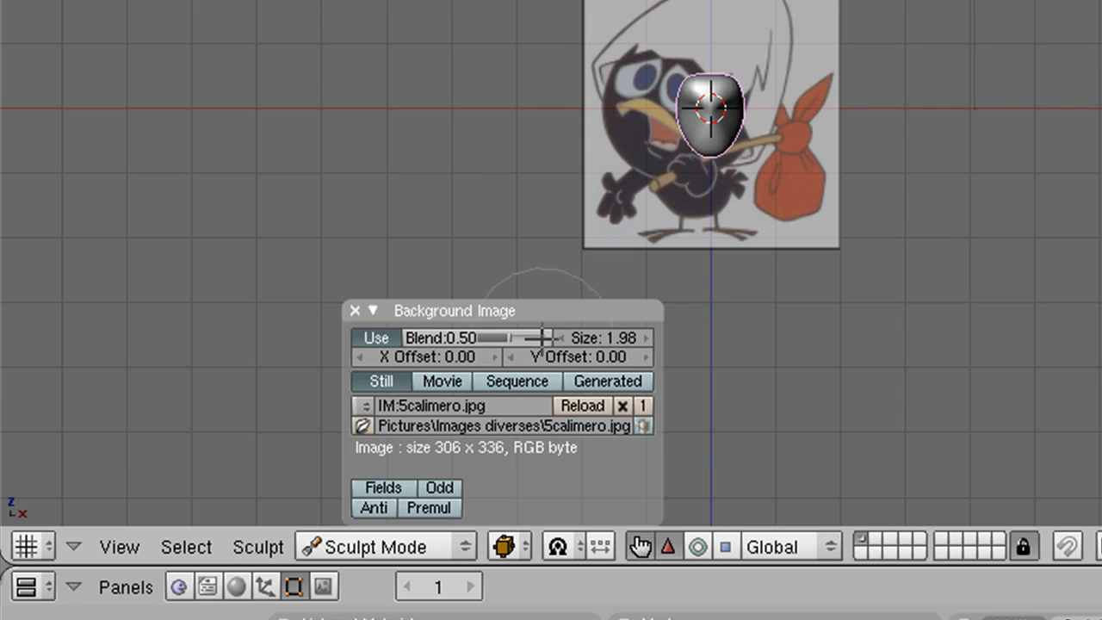
Set the background image size to 0.90 and move its settings panel clear of the head and the picture
{"action": "left_click", "coordinate": [618, 337]}
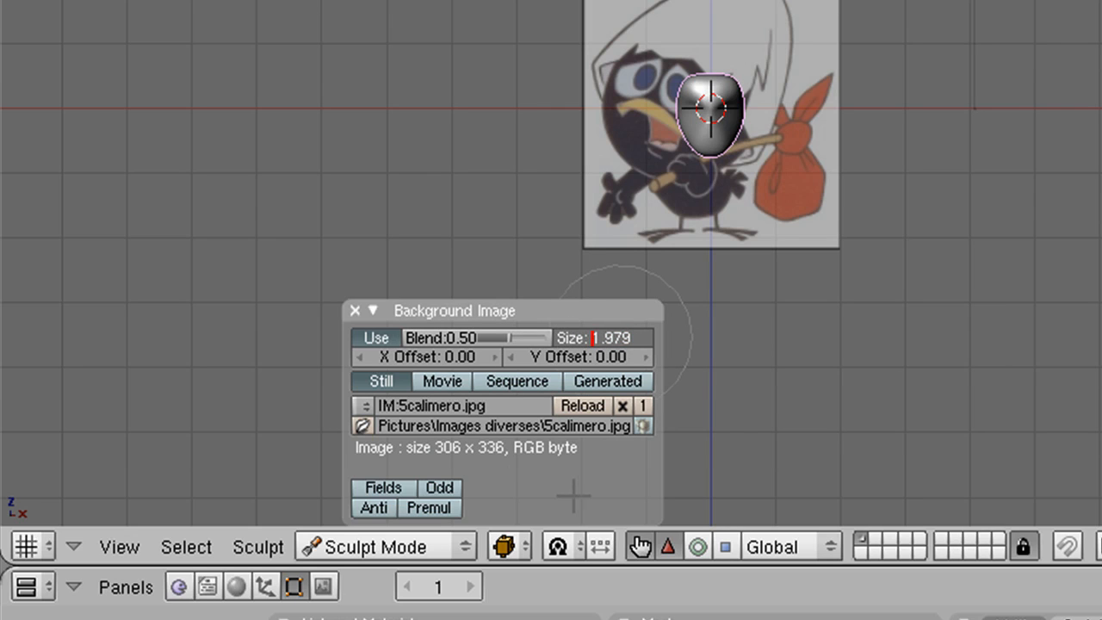
{"action": "left_click", "coordinate": [574, 496]}
{"action": "left_click_drag", "start_coordinate": [584, 336], "coordinate": [577, 335]}
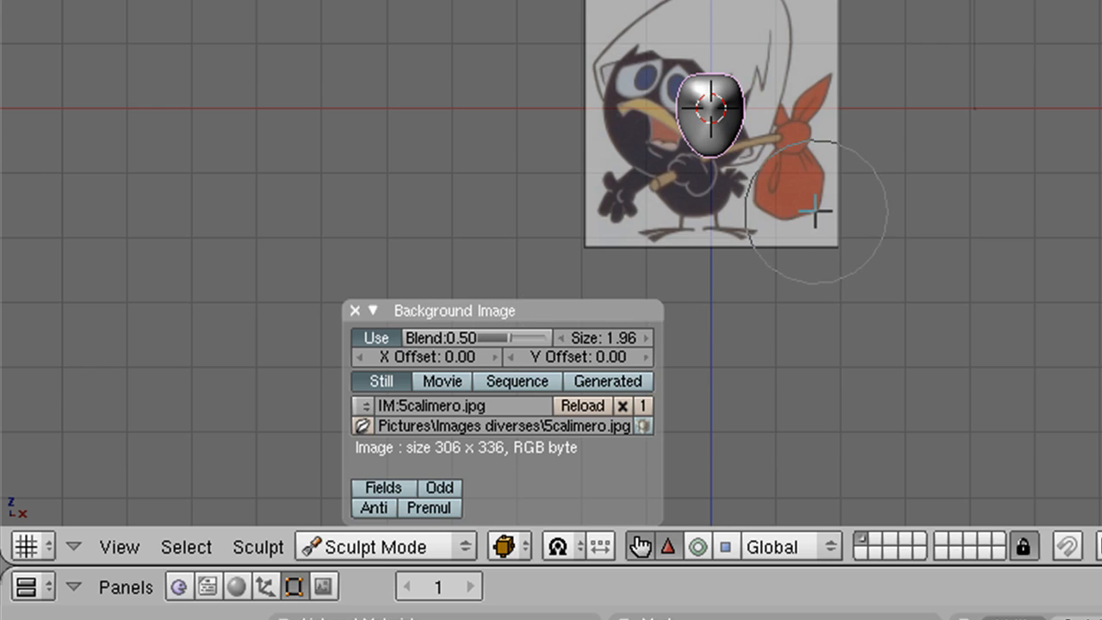
{"action": "scroll", "coordinate": [813, 233], "scroll_direction": "up", "scroll_amount": 5}
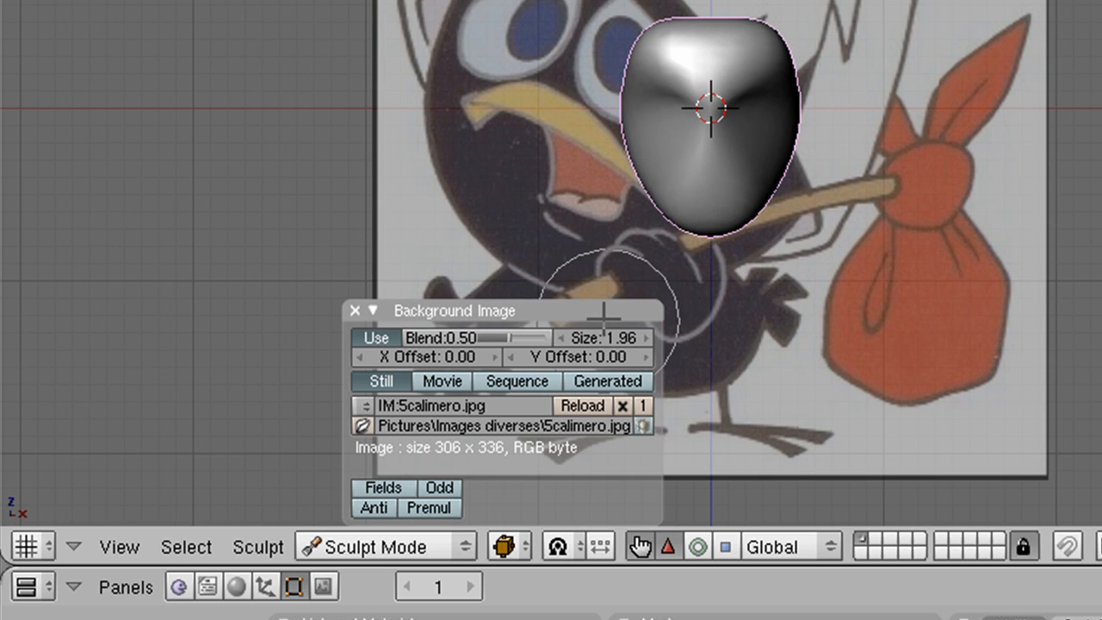
{"action": "mouse_move", "coordinate": [592, 337]}
{"action": "left_mouse_down"}
{"action": "mouse_move", "coordinate": [544, 337]}
{"action": "mouse_move", "coordinate": [579, 337]}
{"action": "left_mouse_up"}
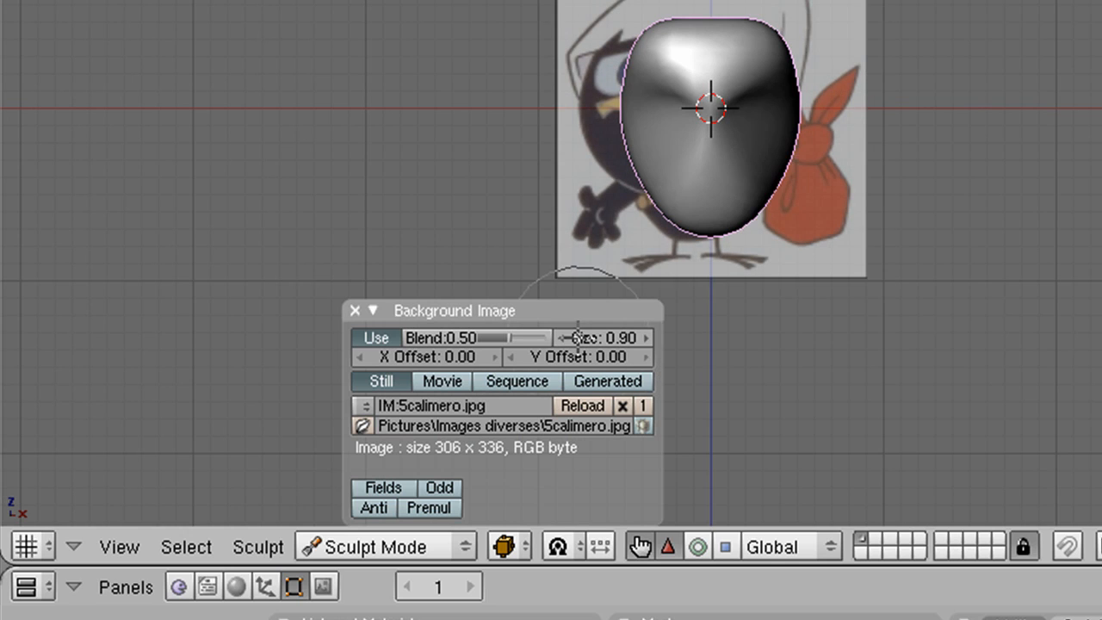
{"action": "scroll", "coordinate": [1058, 258], "scroll_direction": "up", "scroll_amount": 3}
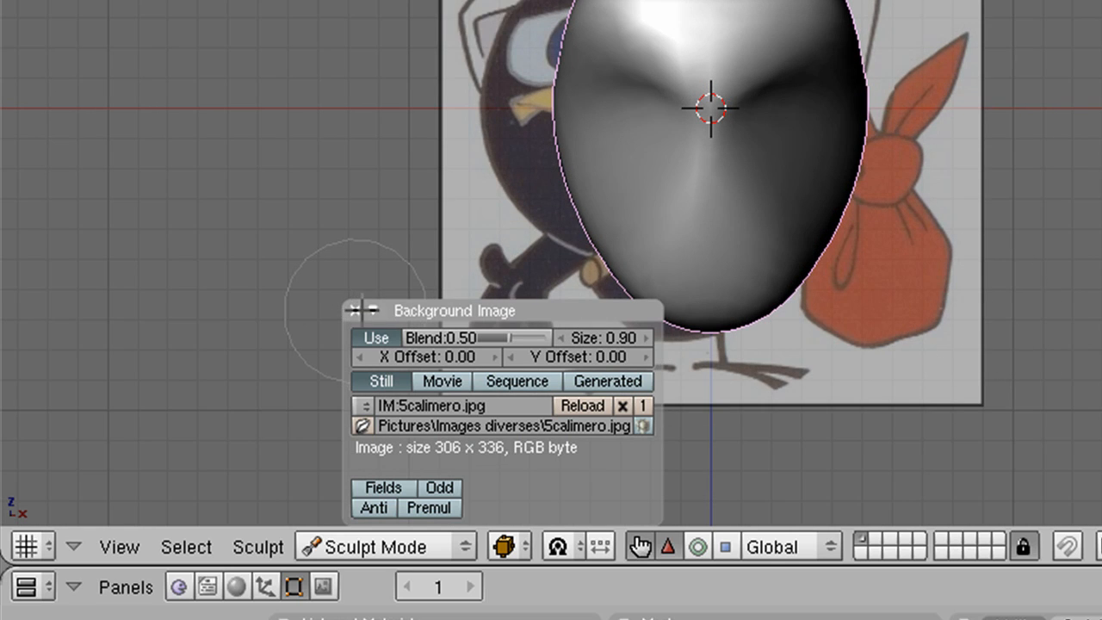
{"action": "left_click_drag", "start_coordinate": [491, 310], "coordinate": [320, 0]}
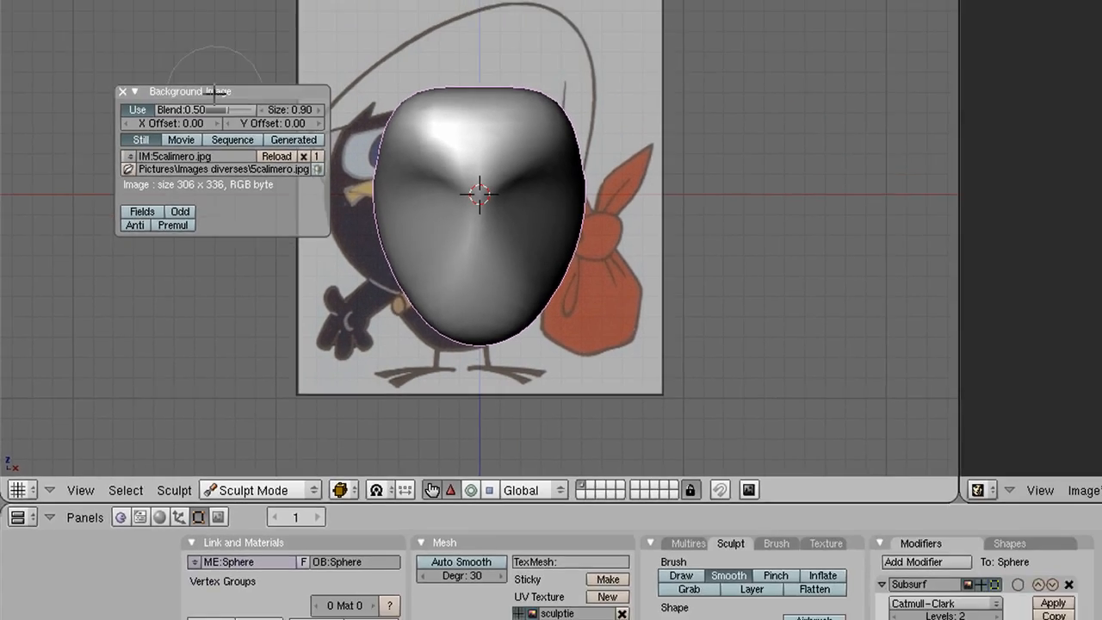
{"action": "left_click_drag", "start_coordinate": [215, 93], "coordinate": [86, 0]}
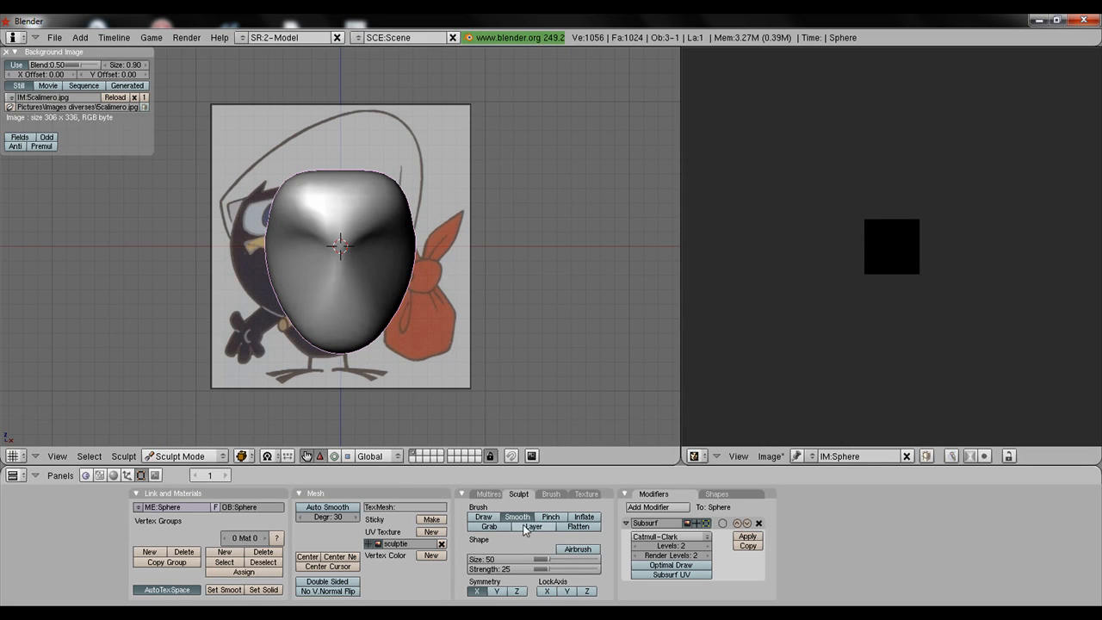
Pull the head's crown up and its sides and chin outward with the size 82 Grab brush, following the background picture's outline
{"action": "left_click", "coordinate": [485, 527]}
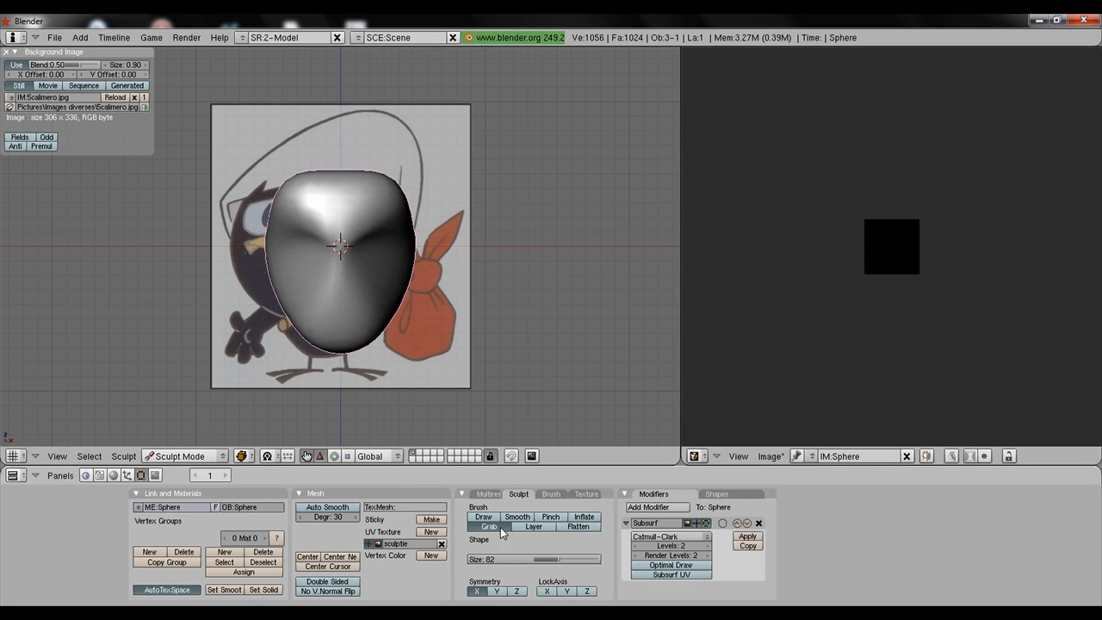
{"action": "mouse_move", "coordinate": [301, 190]}
{"action": "left_mouse_down"}
{"action": "mouse_move", "coordinate": [310, 118]}
{"action": "mouse_move", "coordinate": [353, 130]}
{"action": "left_mouse_up"}
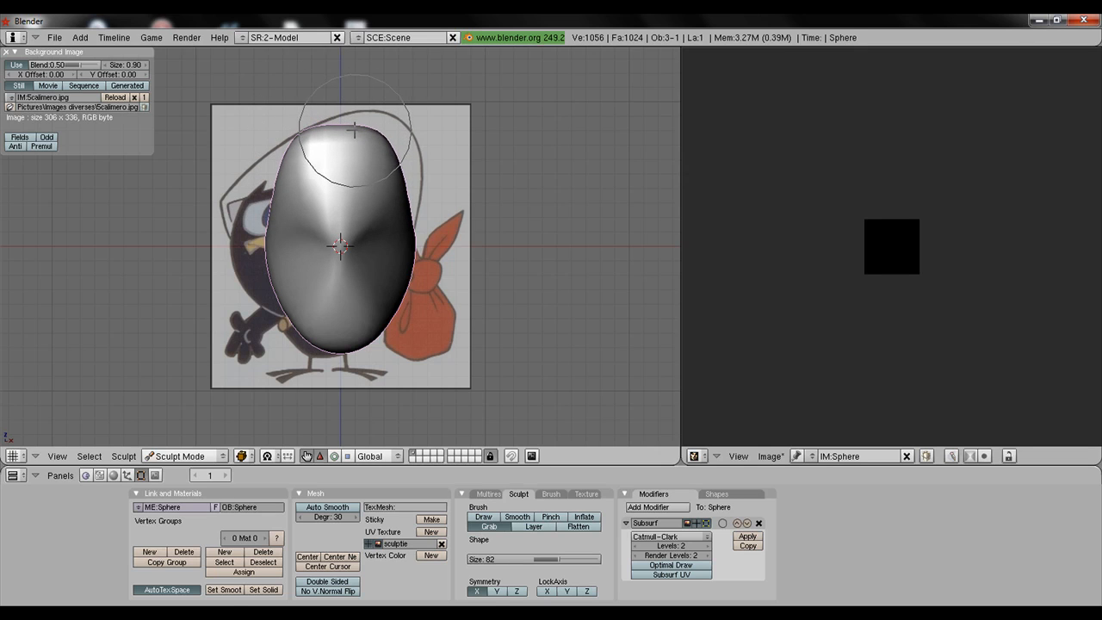
{"action": "mouse_move", "coordinate": [288, 171]}
{"action": "left_mouse_down"}
{"action": "mouse_move", "coordinate": [265, 169]}
{"action": "mouse_move", "coordinate": [234, 255]}
{"action": "mouse_move", "coordinate": [229, 279]}
{"action": "mouse_move", "coordinate": [256, 305]}
{"action": "left_mouse_up"}
{"action": "left_click_drag", "start_coordinate": [243, 261], "coordinate": [247, 256]}
{"action": "left_click_drag", "start_coordinate": [257, 173], "coordinate": [287, 152]}
{"action": "mouse_move", "coordinate": [320, 346]}
{"action": "left_mouse_down"}
{"action": "mouse_move", "coordinate": [298, 357]}
{"action": "mouse_move", "coordinate": [293, 319]}
{"action": "left_mouse_up"}
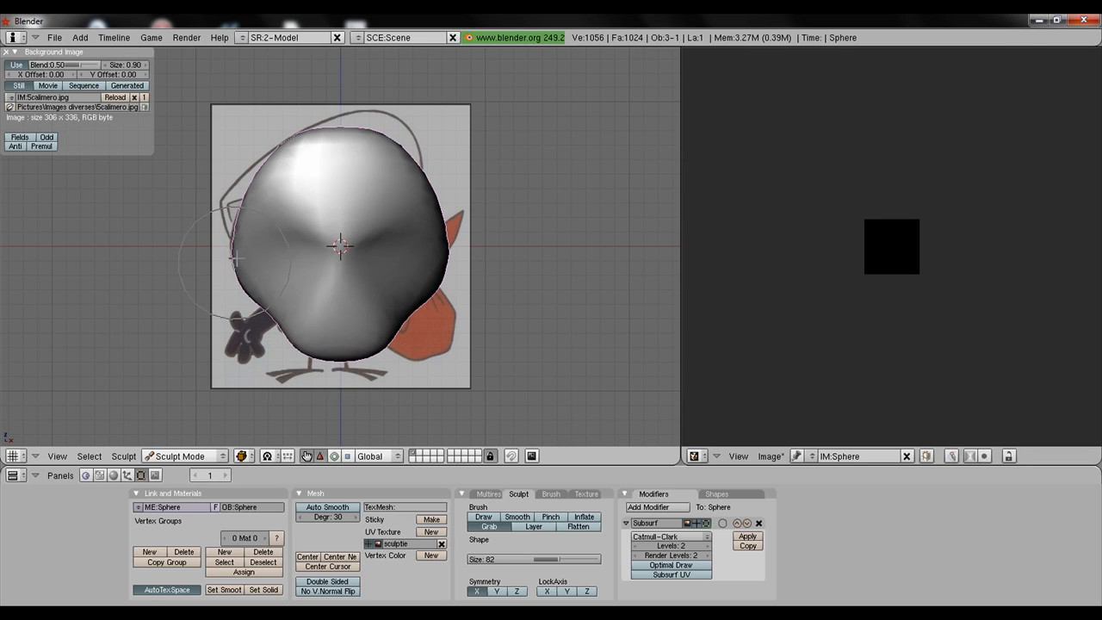
{"action": "left_click_drag", "start_coordinate": [236, 258], "coordinate": [235, 247]}
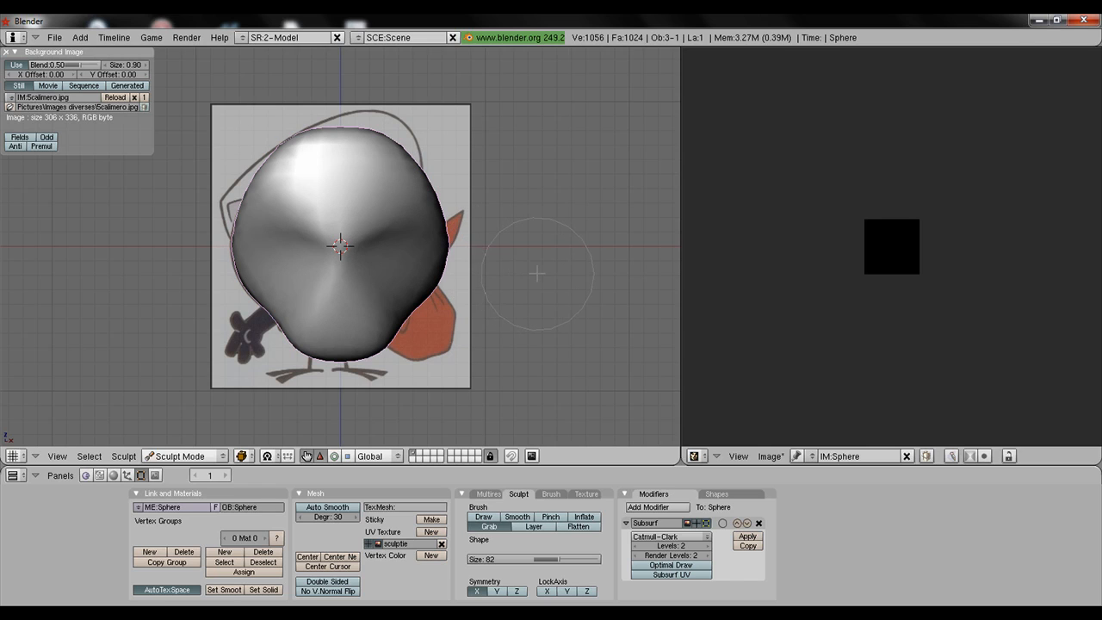
Examine the head's profile and depth against the background image from rotated, side and front views
{"action": "mouse_move", "coordinate": [541, 272]}
{"action": "middle_mouse_down"}
{"action": "mouse_move", "coordinate": [396, 261]}
{"action": "mouse_move", "coordinate": [477, 273]}
{"action": "middle_mouse_up"}
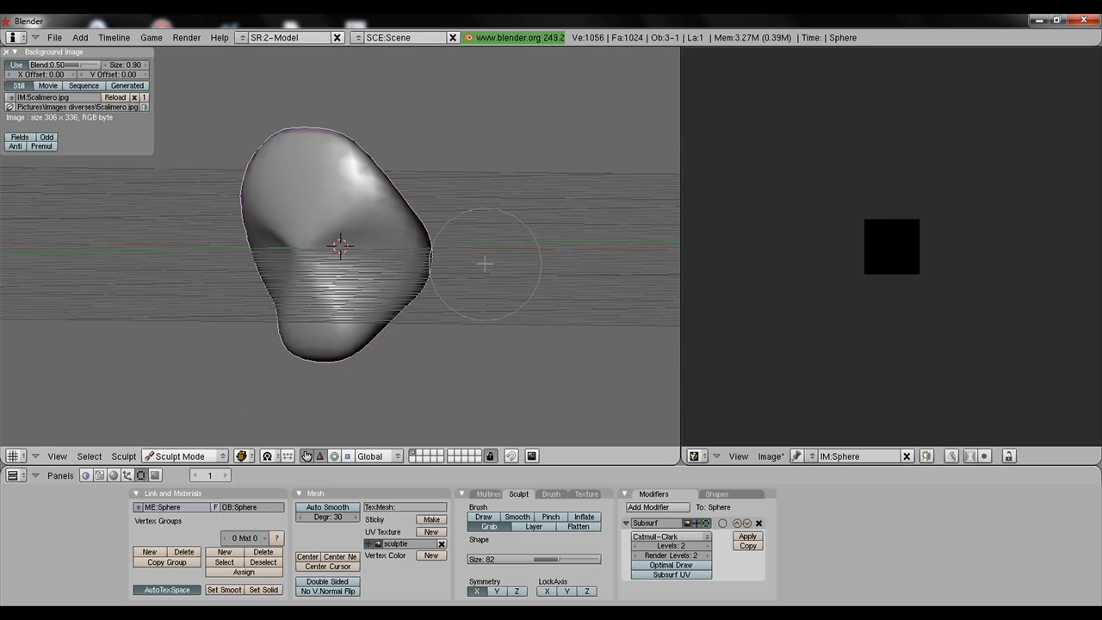
{"action": "left_click", "coordinate": [56, 456]}
{"action": "middle_click_drag", "start_coordinate": [476, 321], "coordinate": [525, 321]}
{"action": "key", "text": "KP_1"}
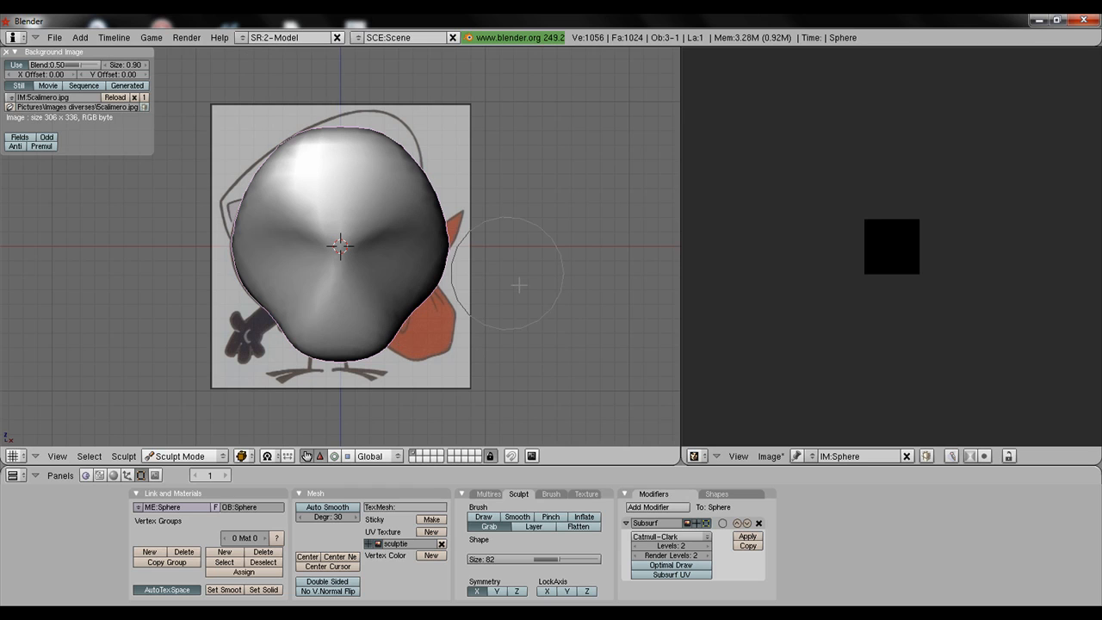
{"action": "middle_click_drag", "start_coordinate": [610, 296], "coordinate": [418, 283]}
{"action": "key", "text": "KP_1"}
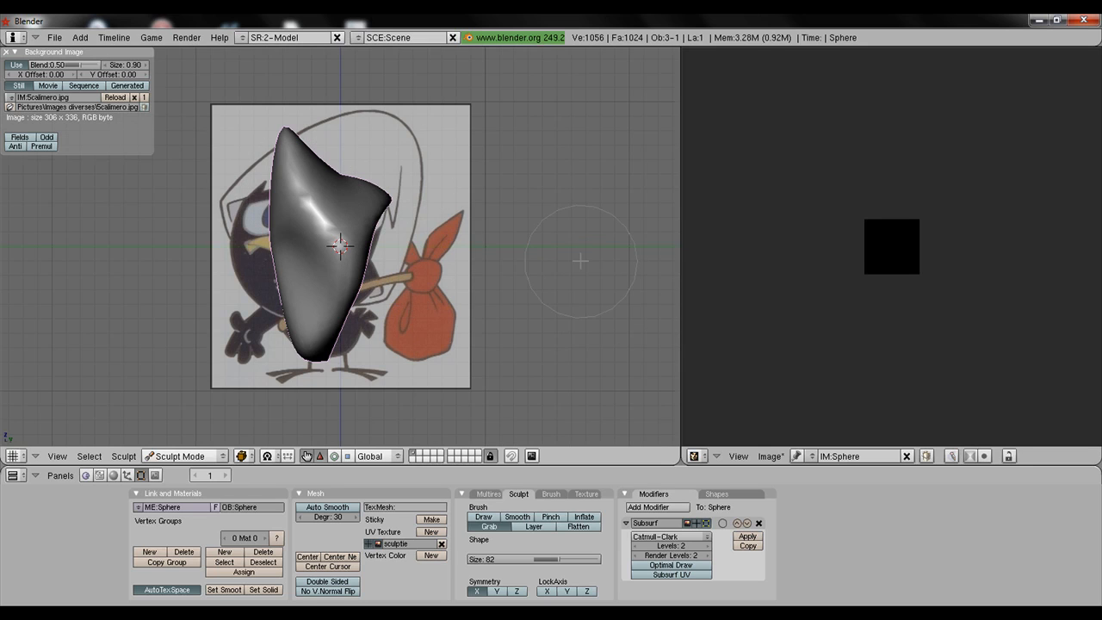
{"action": "middle_click_drag", "start_coordinate": [580, 261], "coordinate": [592, 399]}
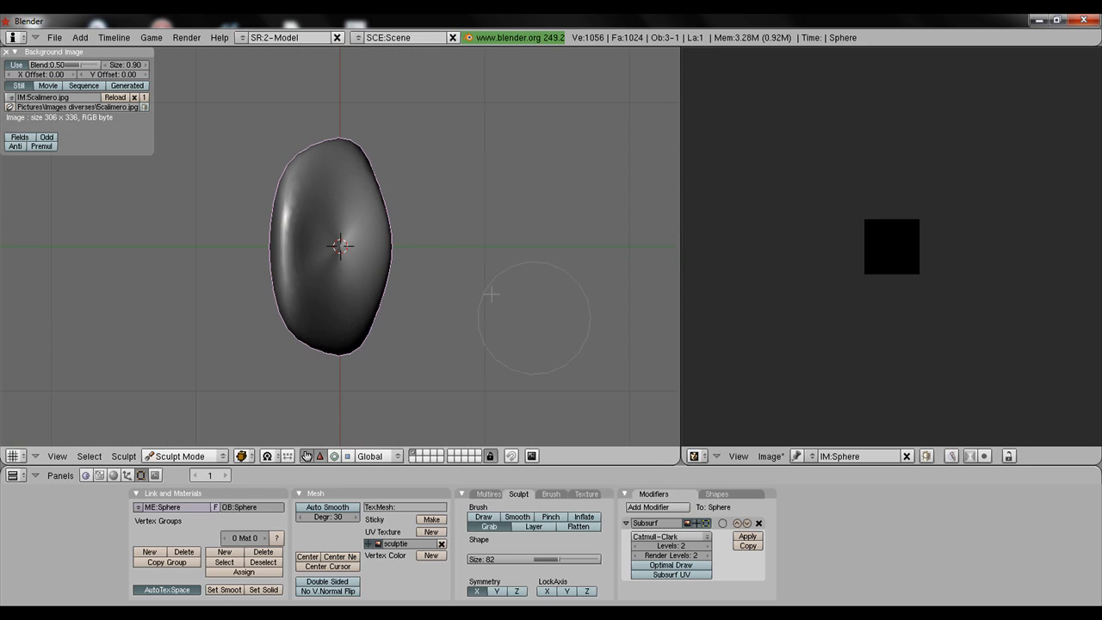
{"action": "scroll", "coordinate": [478, 279], "scroll_direction": "down", "scroll_amount": 1}
{"action": "middle_click_drag", "start_coordinate": [463, 284], "coordinate": [576, 246]}
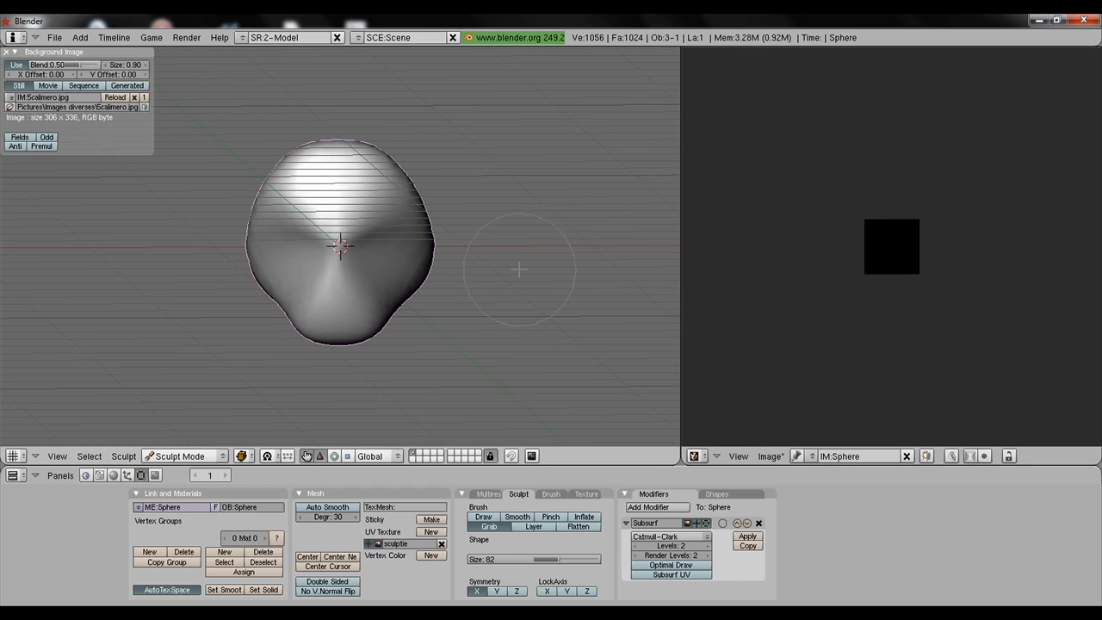
{"action": "key", "text": "KP_1"}
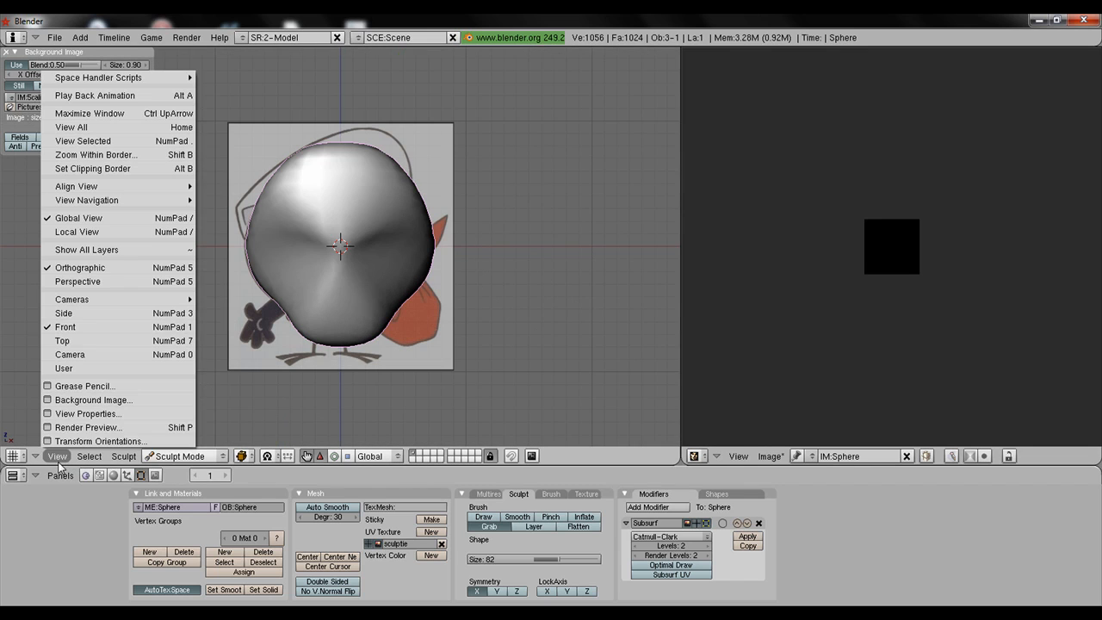
Compare the head's shape with the background image in the top and front views
{"action": "left_click", "coordinate": [58, 456]}
{"action": "left_click", "coordinate": [74, 342]}
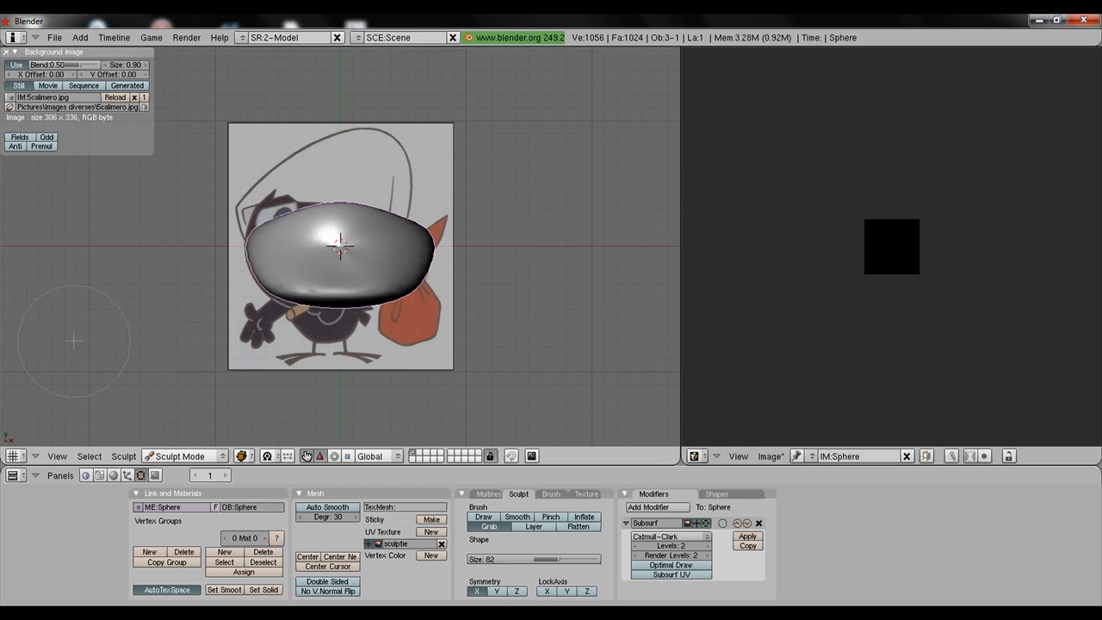
{"action": "left_click", "coordinate": [58, 457]}
{"action": "middle_click_drag", "start_coordinate": [534, 307], "coordinate": [535, 125]}
{"action": "key", "text": "KP_1"}
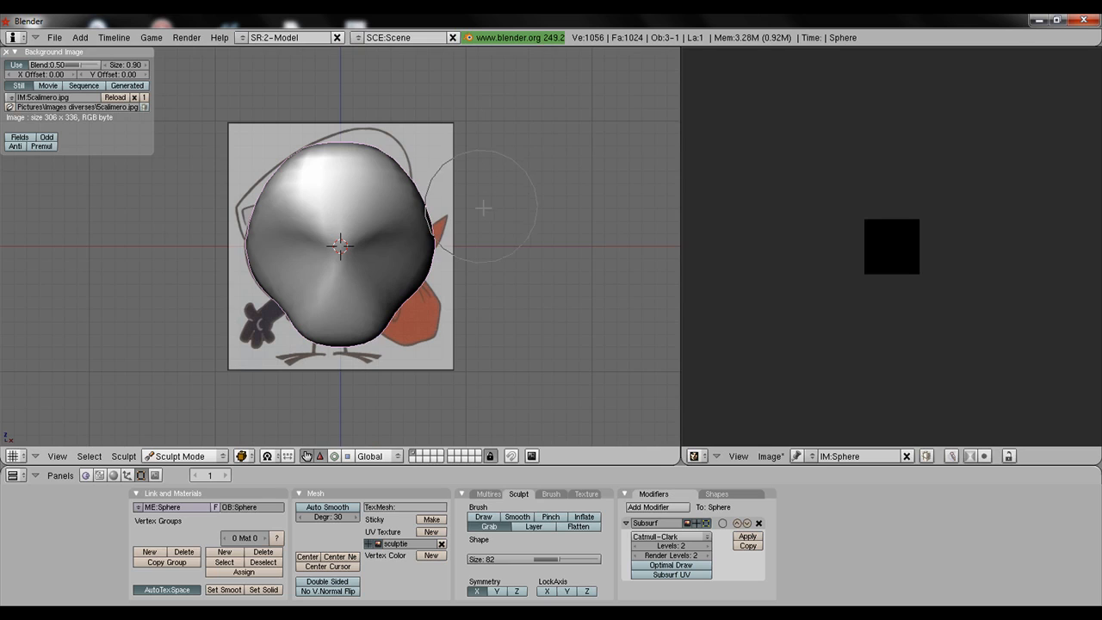
{"action": "middle_click_drag", "start_coordinate": [551, 197], "coordinate": [545, 354]}
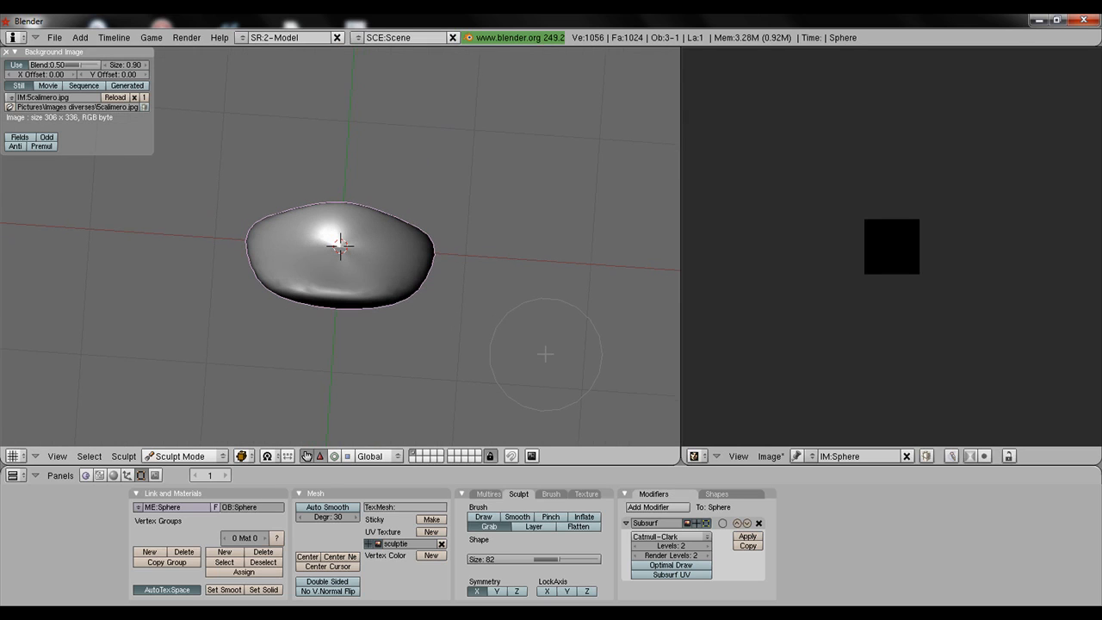
{"action": "left_click", "coordinate": [57, 457]}
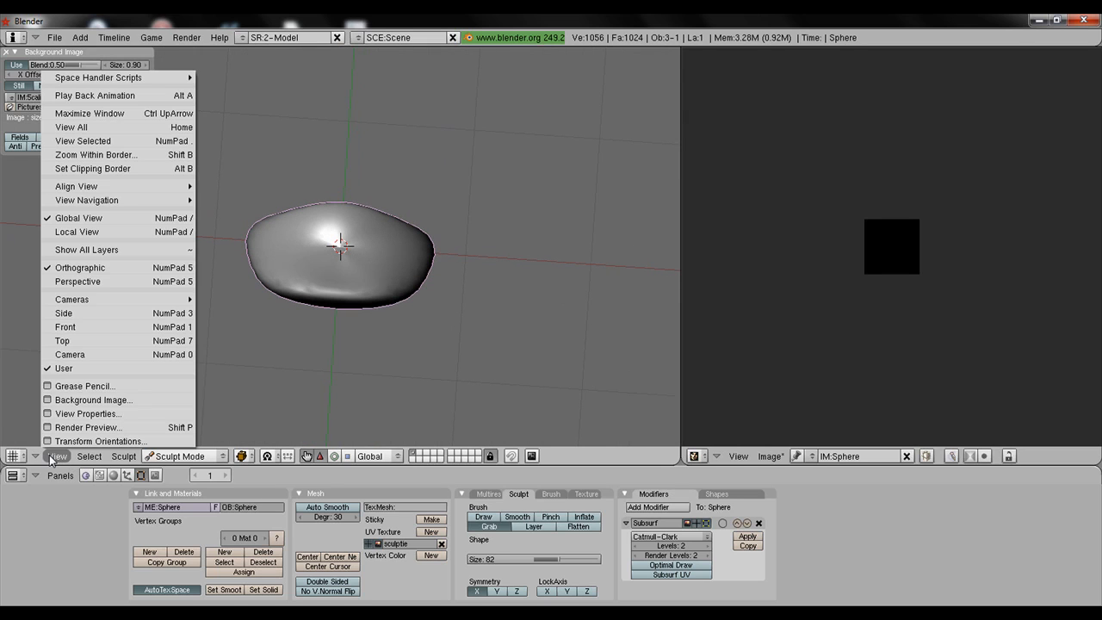
{"action": "left_click", "coordinate": [70, 344]}
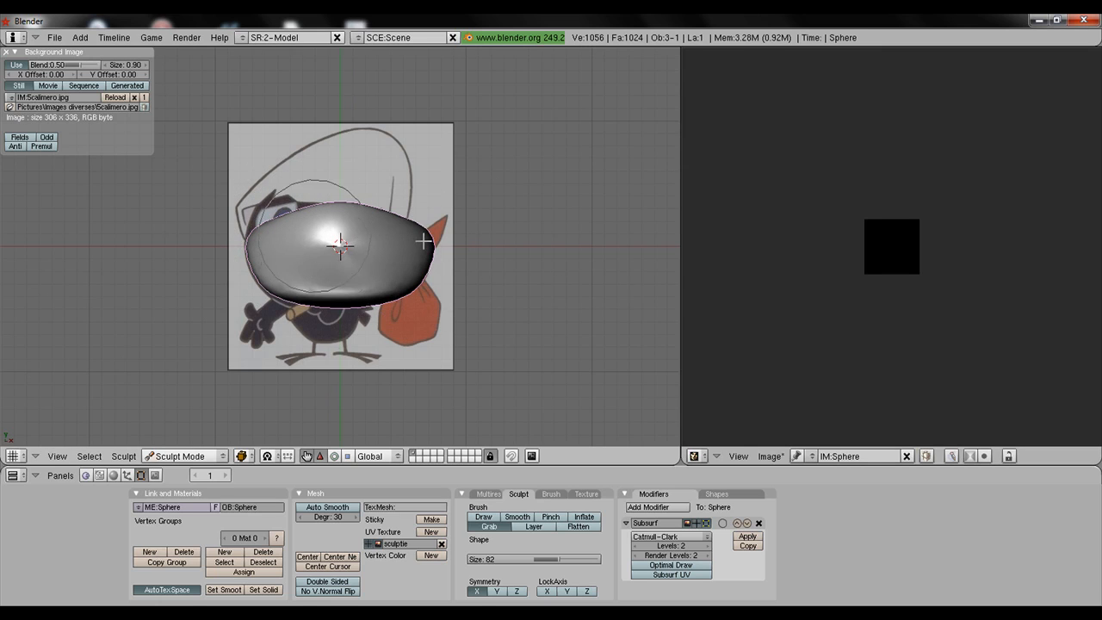
{"action": "key", "text": "KP_1"}
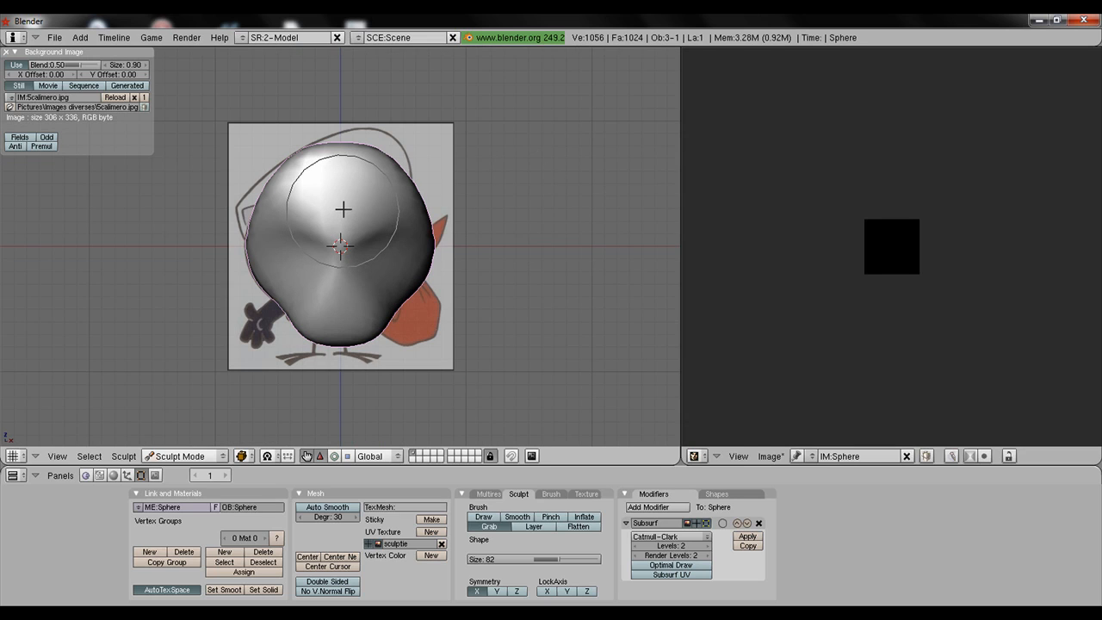
{"action": "left_click_drag", "start_coordinate": [344, 221], "coordinate": [323, 250]}
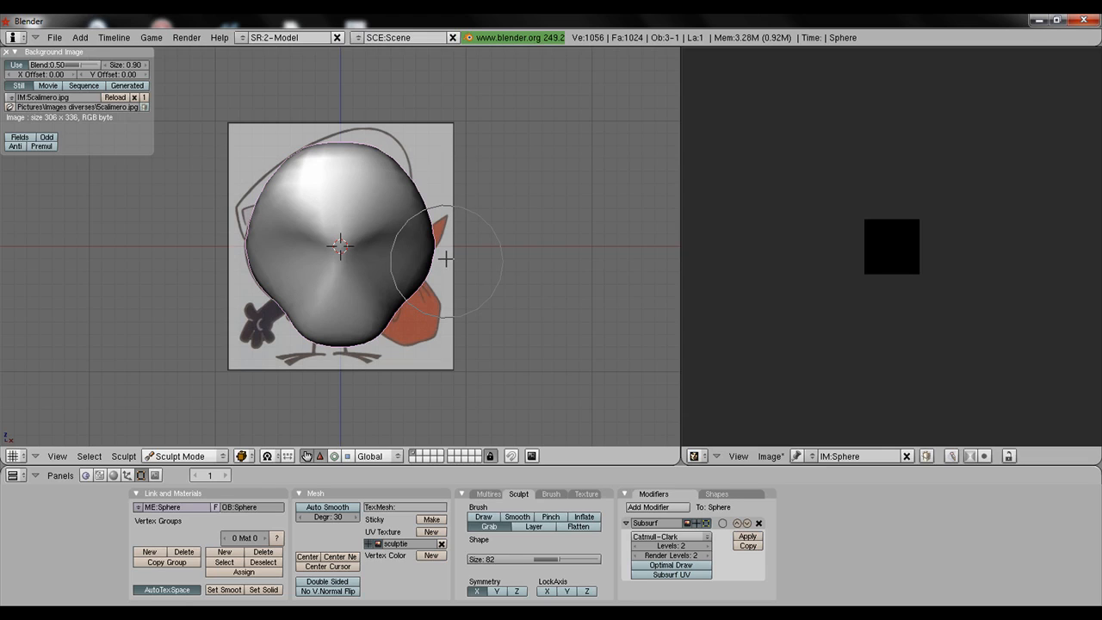
Close the background image settings and bake the sculpt mesh with Primstar, using the Preview alpha option
{"action": "left_click", "coordinate": [7, 52]}
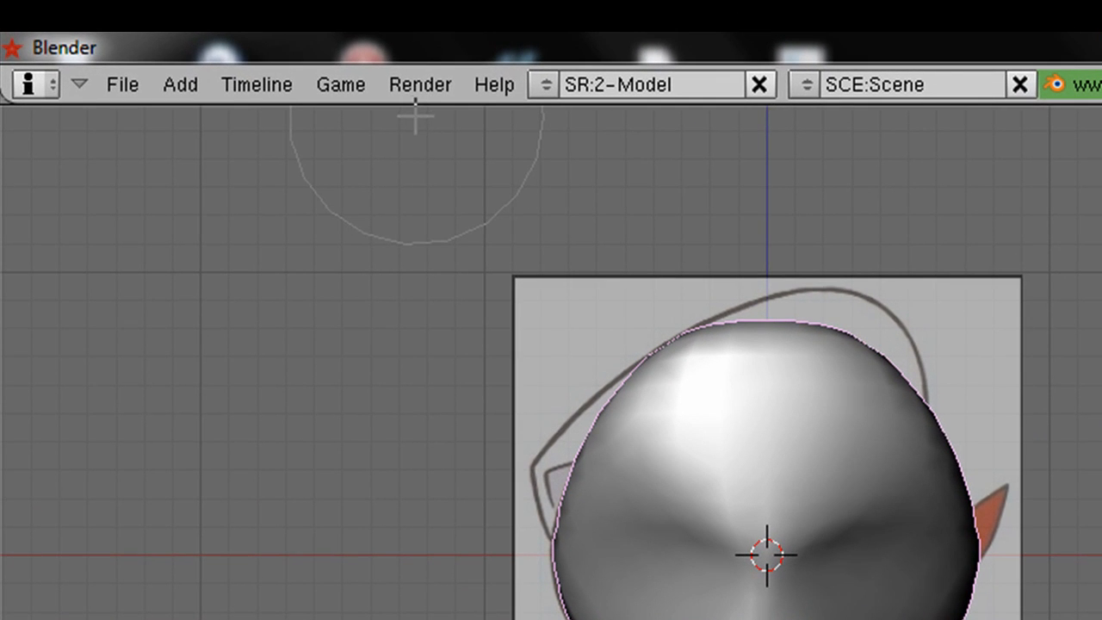
{"action": "left_click", "coordinate": [418, 85]}
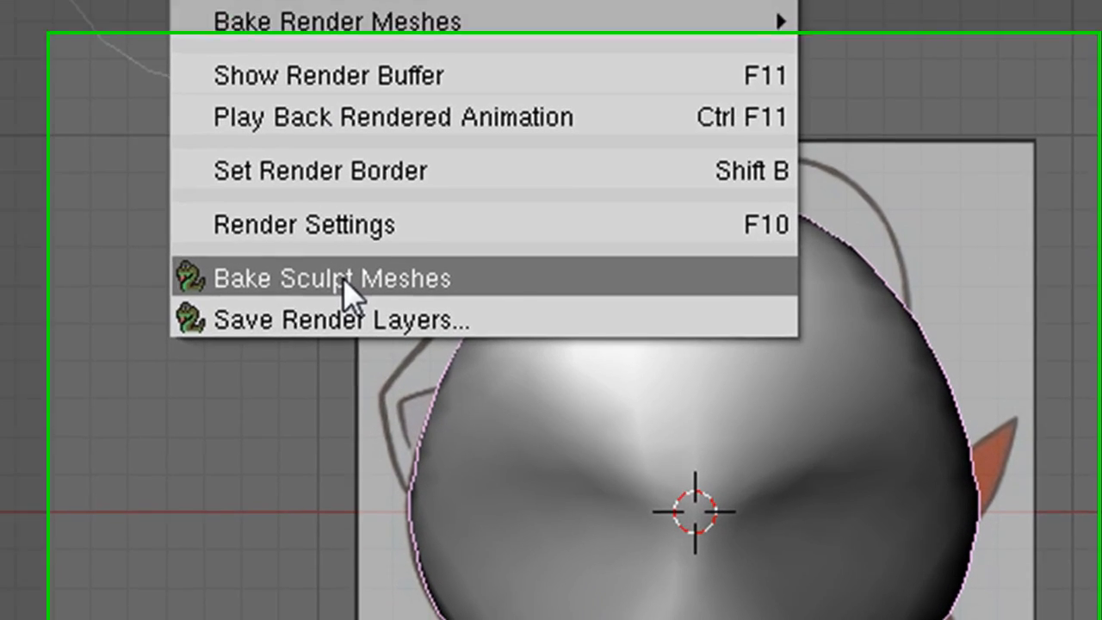
{"action": "left_click", "coordinate": [503, 379]}
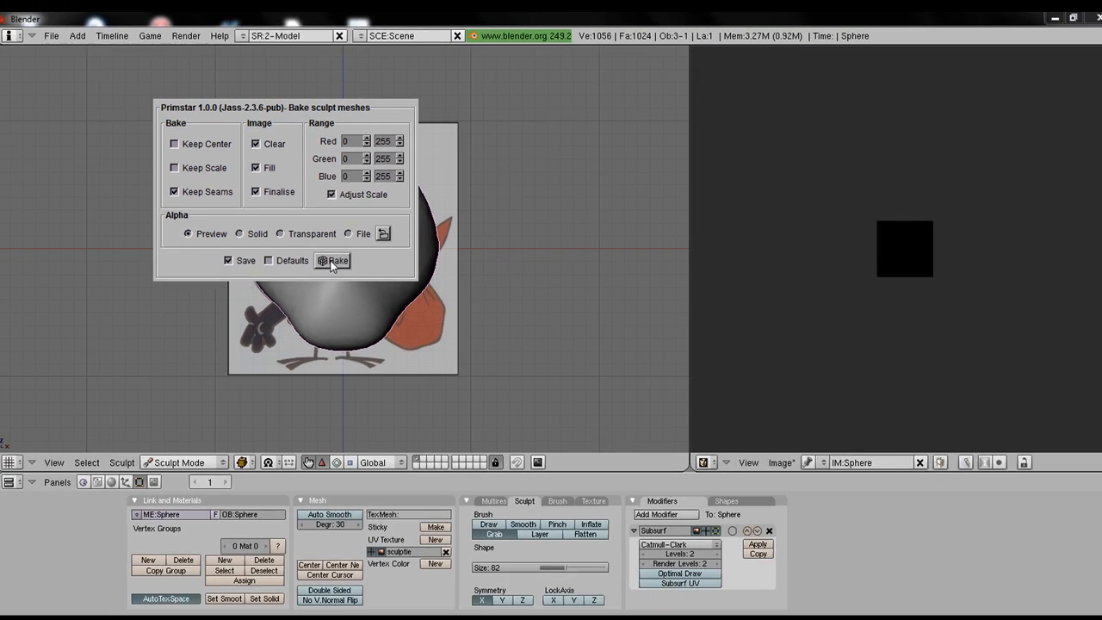
{"action": "left_click", "coordinate": [655, 541]}
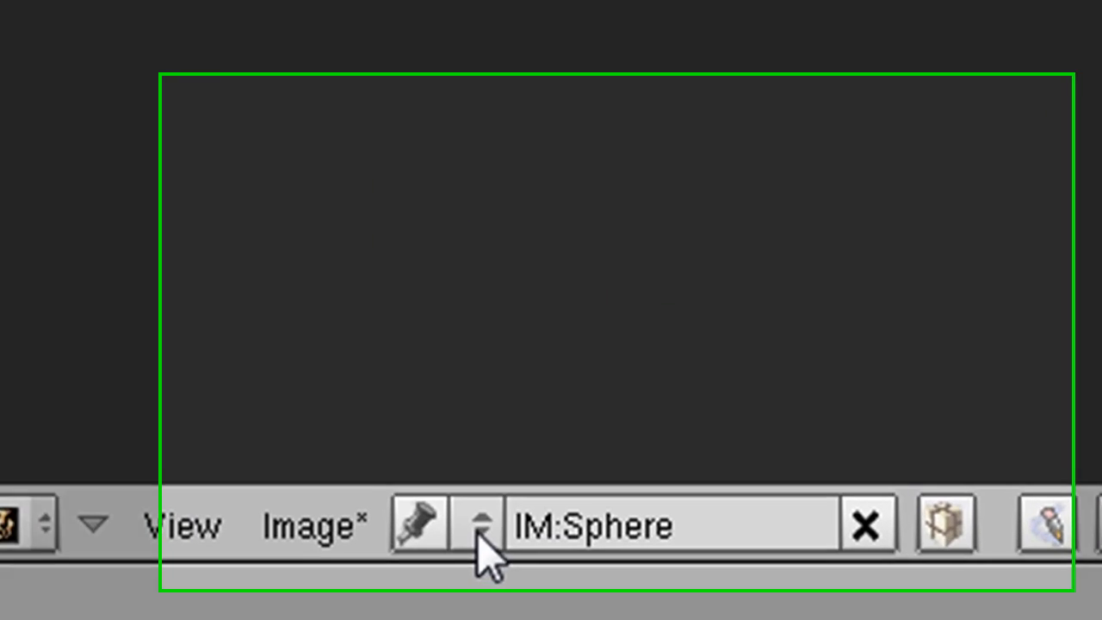
Display the baked Sphere sculpt map in the image editor and enlarge it
{"action": "left_click", "coordinate": [481, 525]}
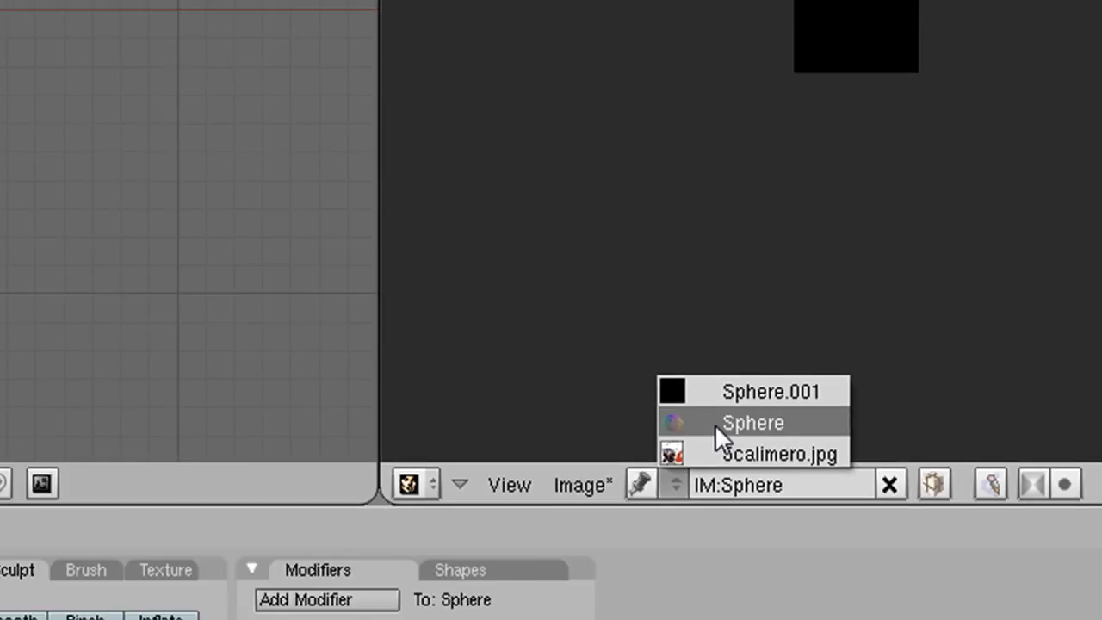
{"action": "left_click", "coordinate": [405, 409]}
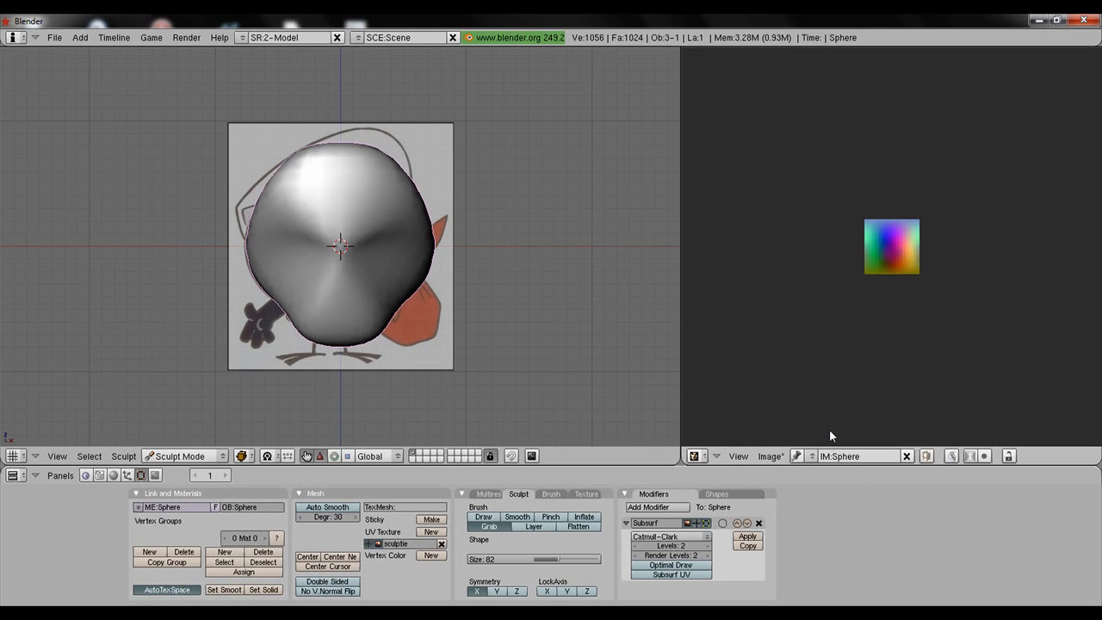
{"action": "scroll", "coordinate": [849, 353], "scroll_direction": "up", "scroll_amount": 6}
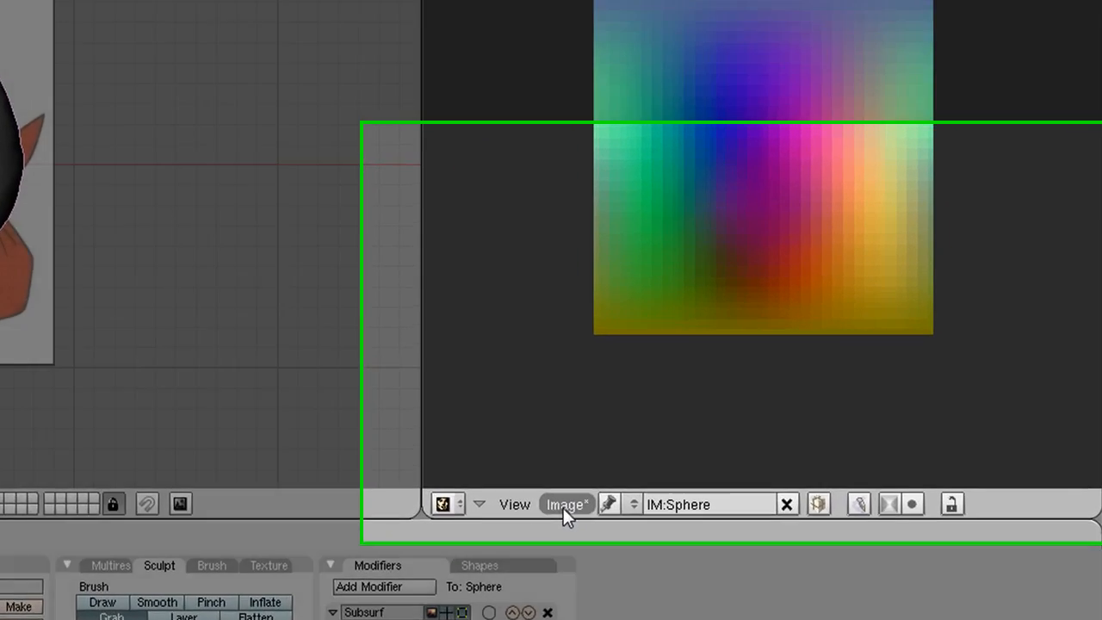
{"action": "left_click", "coordinate": [769, 456]}
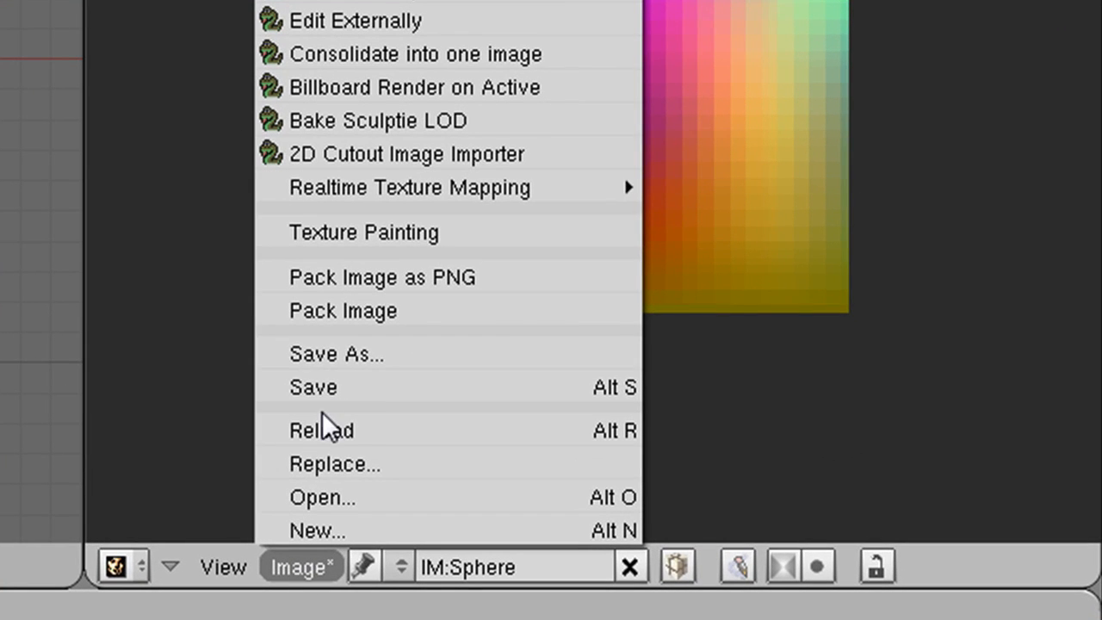
{"action": "left_click", "coordinate": [326, 361]}
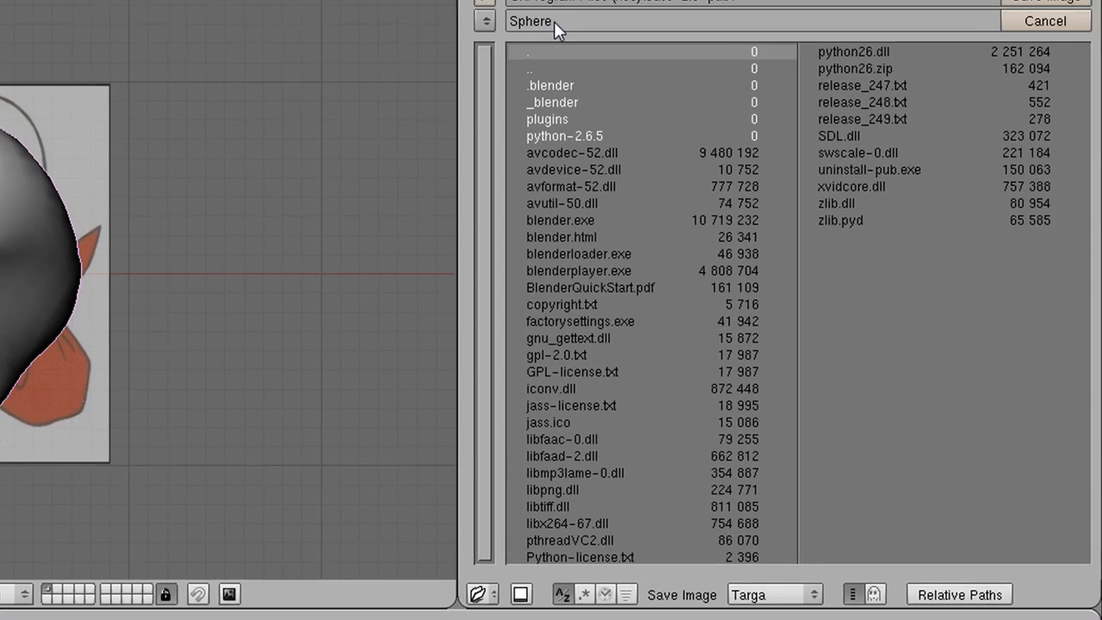
{"action": "left_click", "coordinate": [555, 22]}
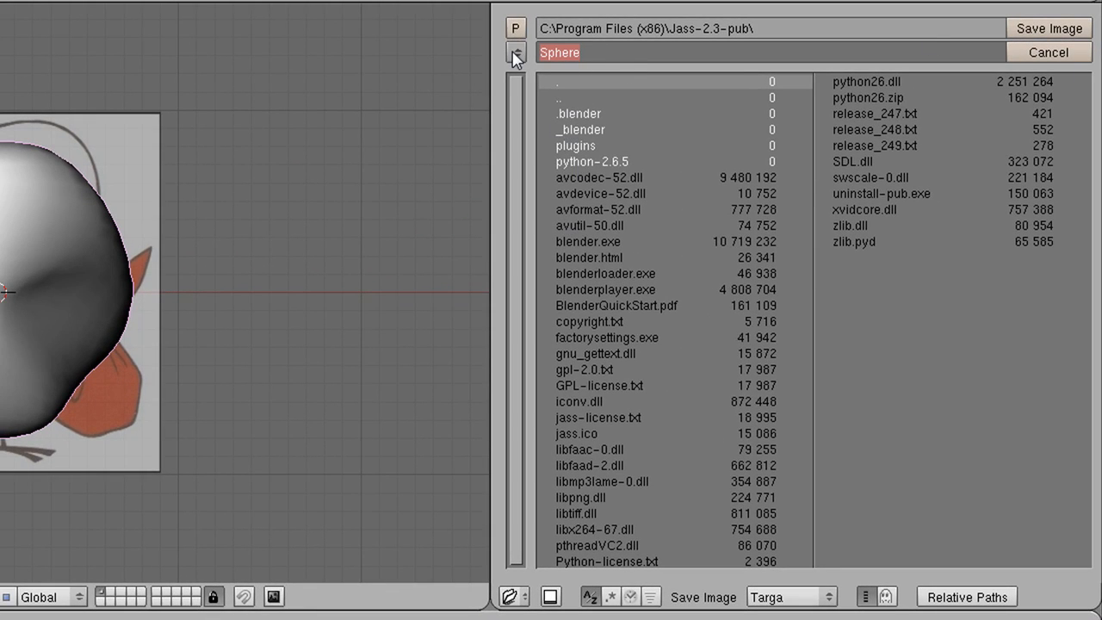
{"action": "left_click", "coordinate": [517, 51]}
{"action": "left_click", "coordinate": [555, 74]}
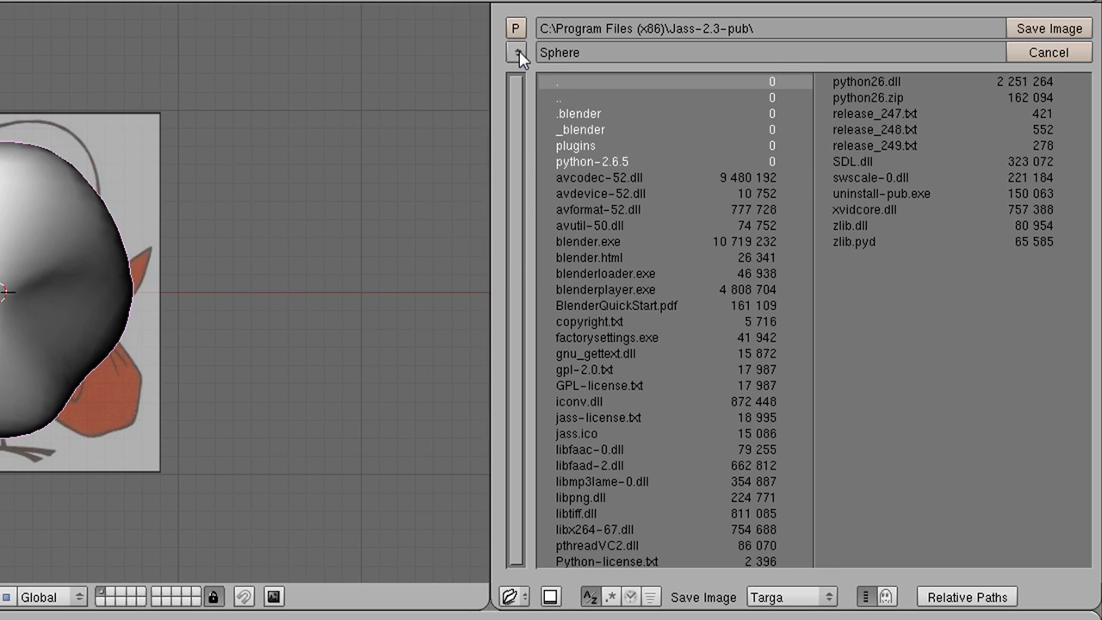
{"action": "left_click", "coordinate": [518, 52]}
{"action": "left_click", "coordinate": [562, 68]}
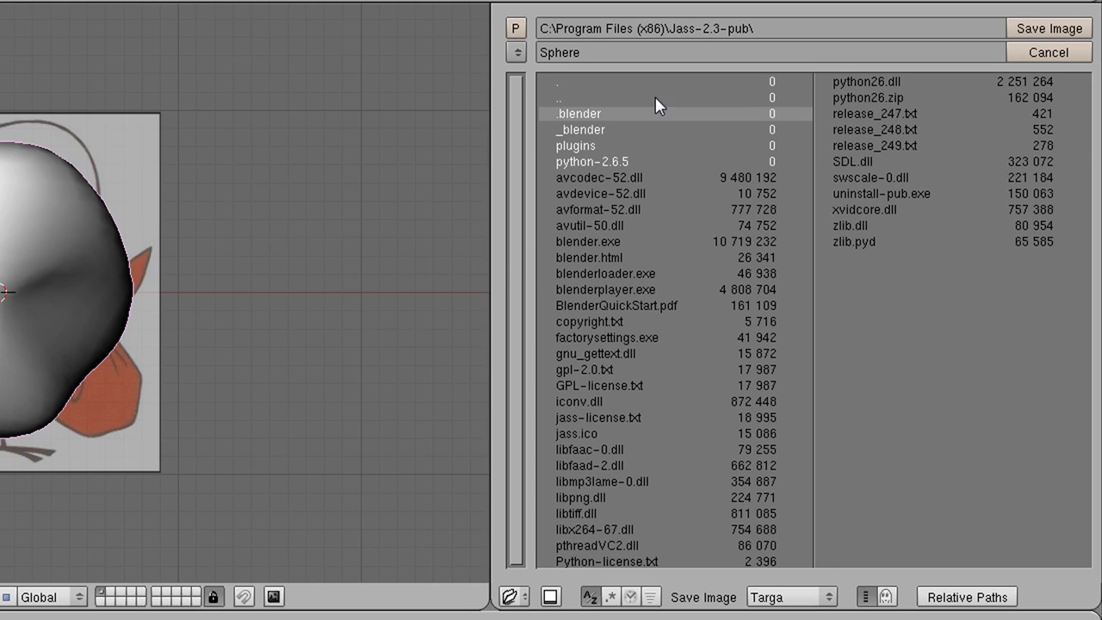
{"action": "left_click", "coordinate": [1050, 54]}
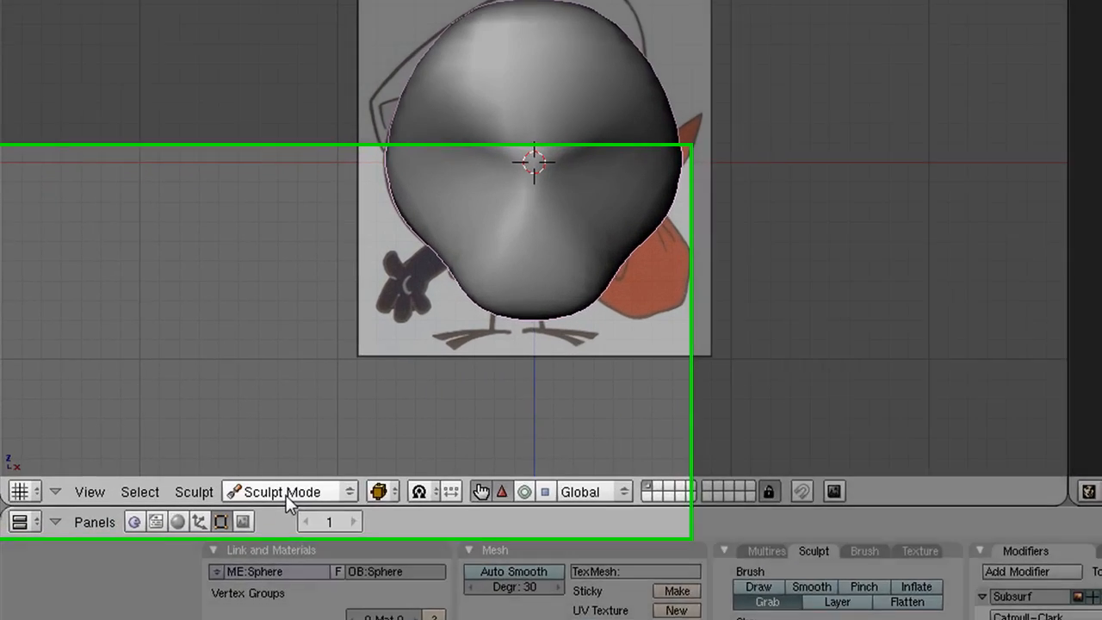
Switch the sphere from Sculpt Mode to Texture Paint mode
{"action": "left_click", "coordinate": [181, 456]}
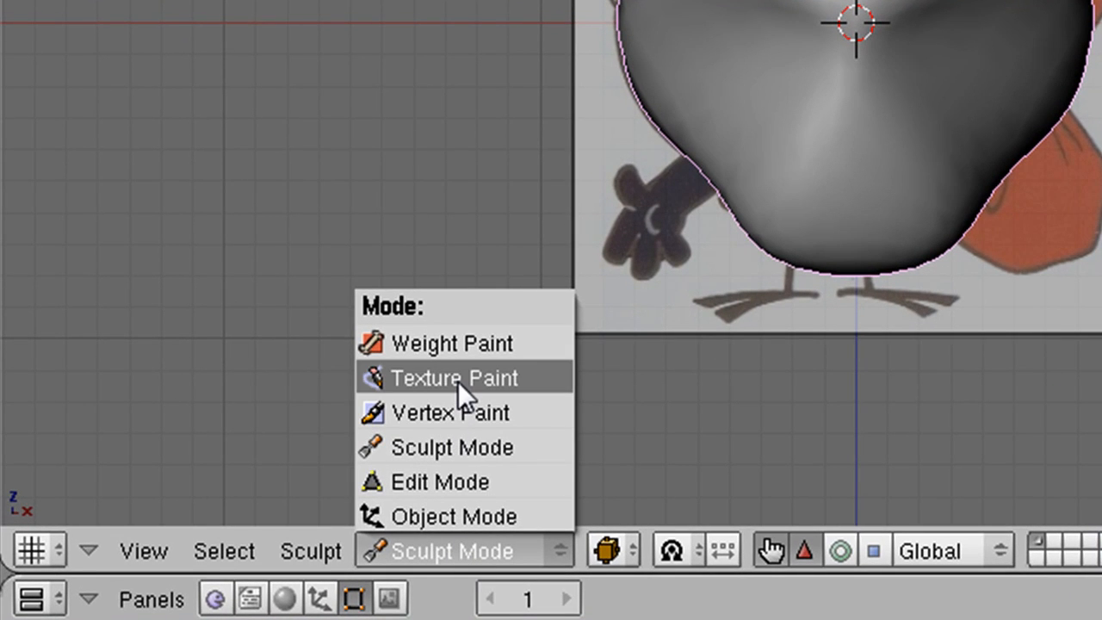
{"action": "left_click", "coordinate": [462, 447]}
{"action": "left_click", "coordinate": [417, 553]}
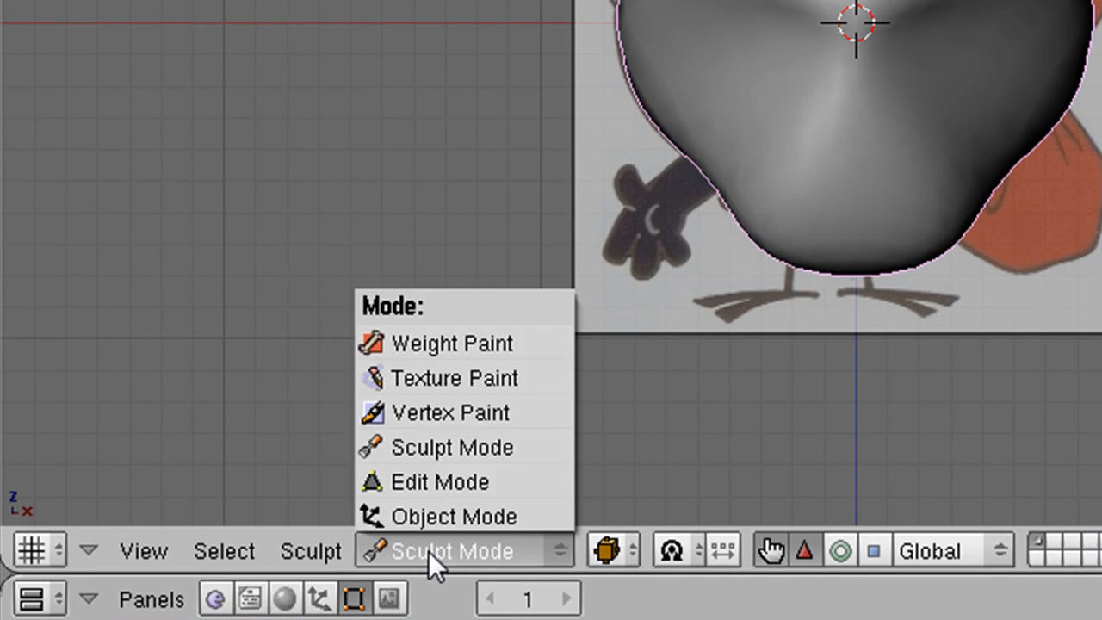
{"action": "left_click", "coordinate": [433, 378]}
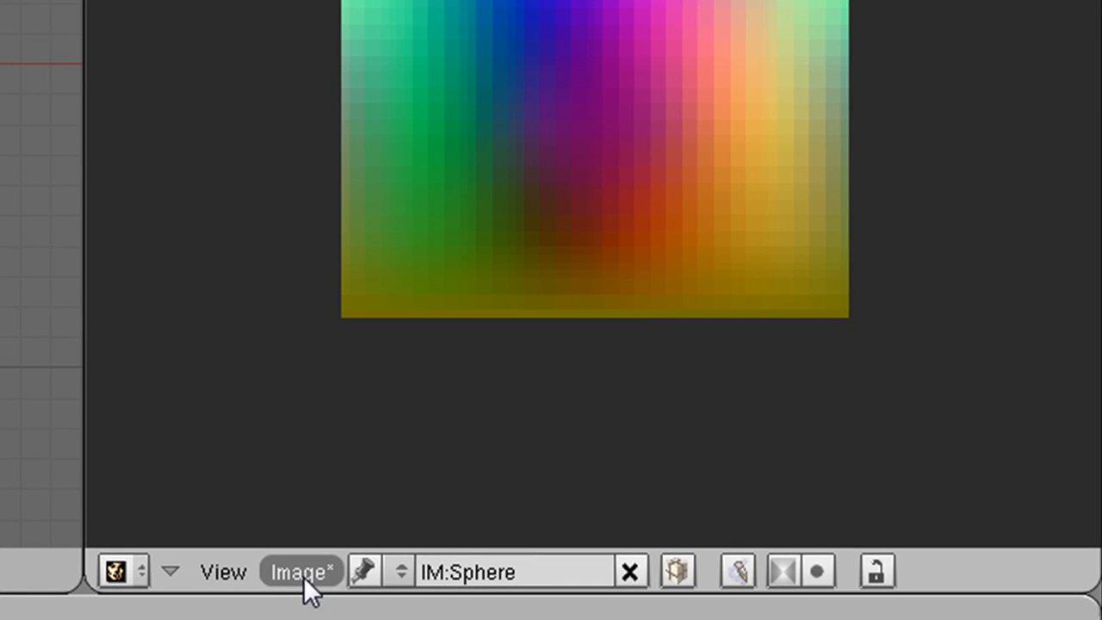
Enable Texture Painting for the Sphere map in the image editor and show the Paint Tool settings
{"action": "left_click", "coordinate": [303, 574]}
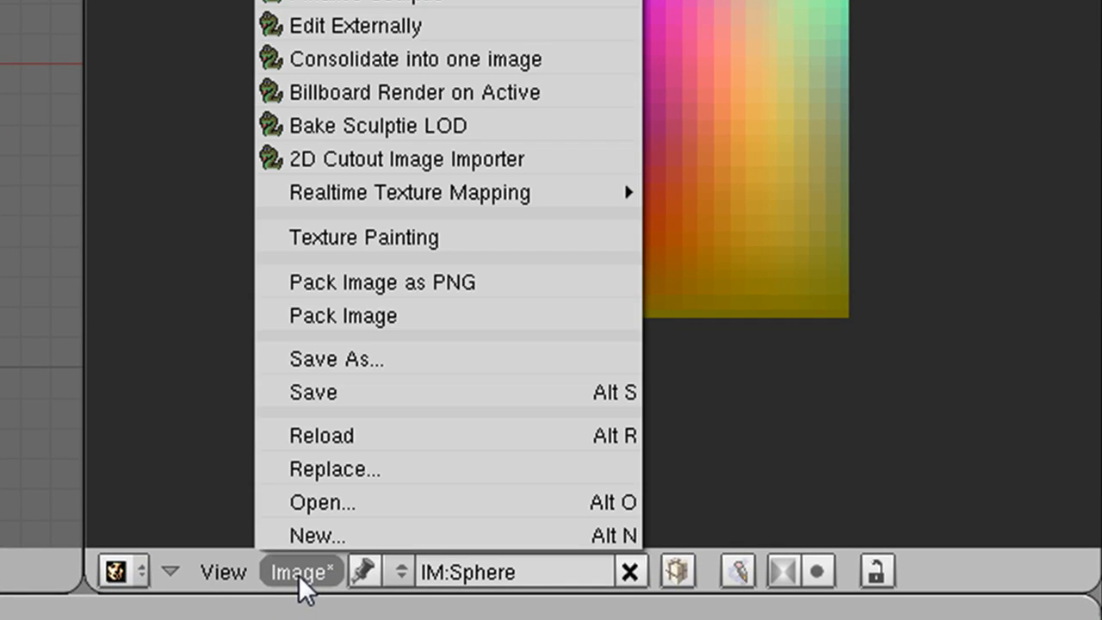
{"action": "left_click", "coordinate": [215, 572]}
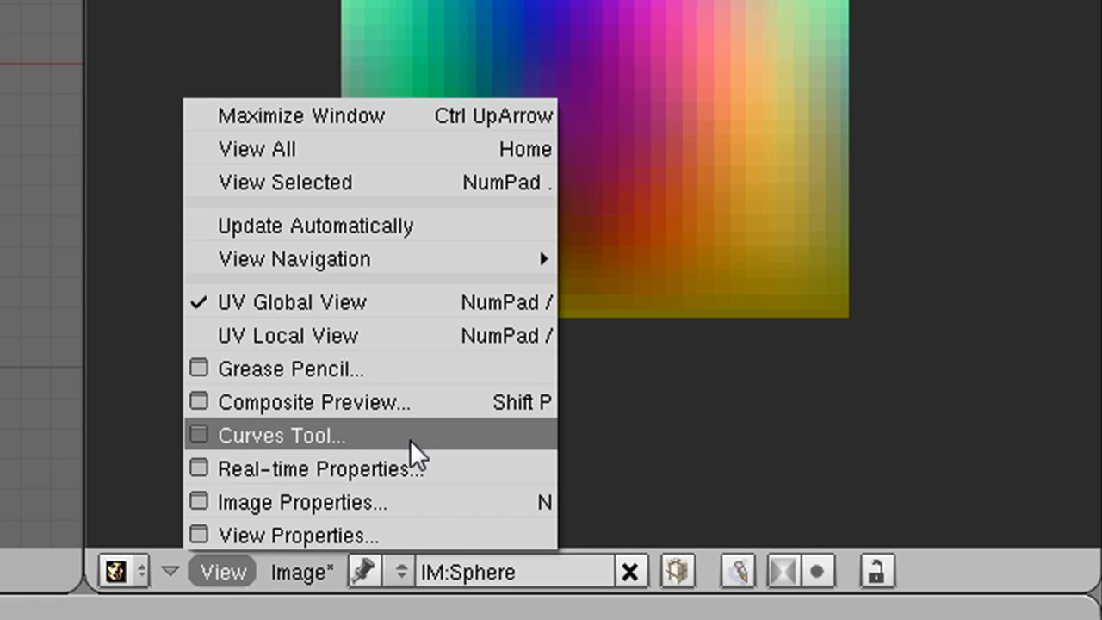
{"action": "left_click", "coordinate": [295, 570]}
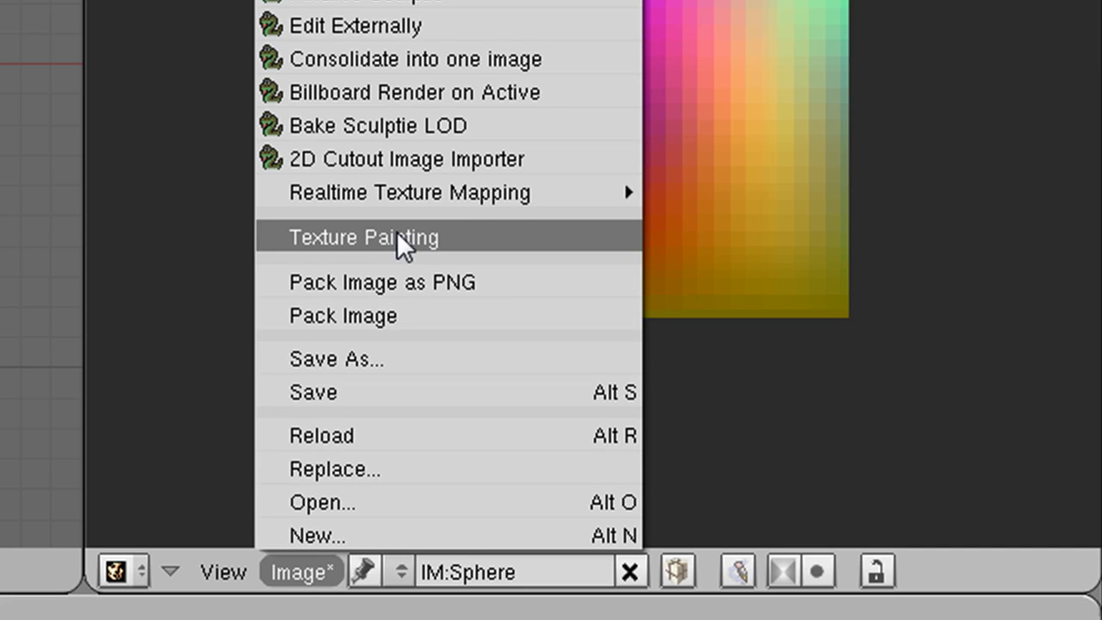
{"action": "left_click", "coordinate": [420, 238]}
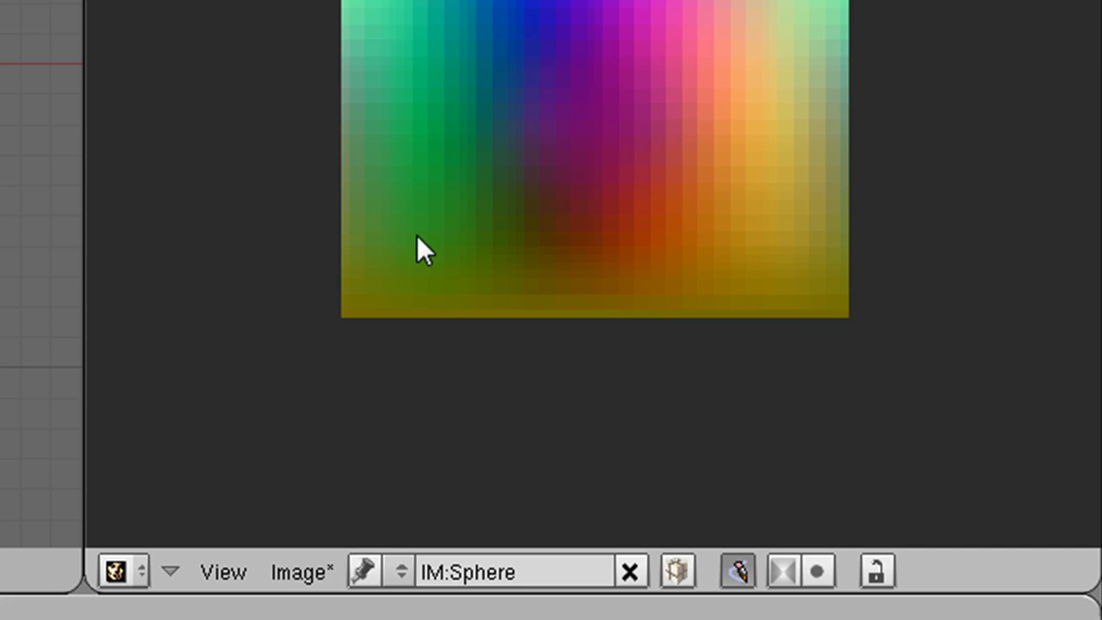
{"action": "left_click", "coordinate": [738, 568]}
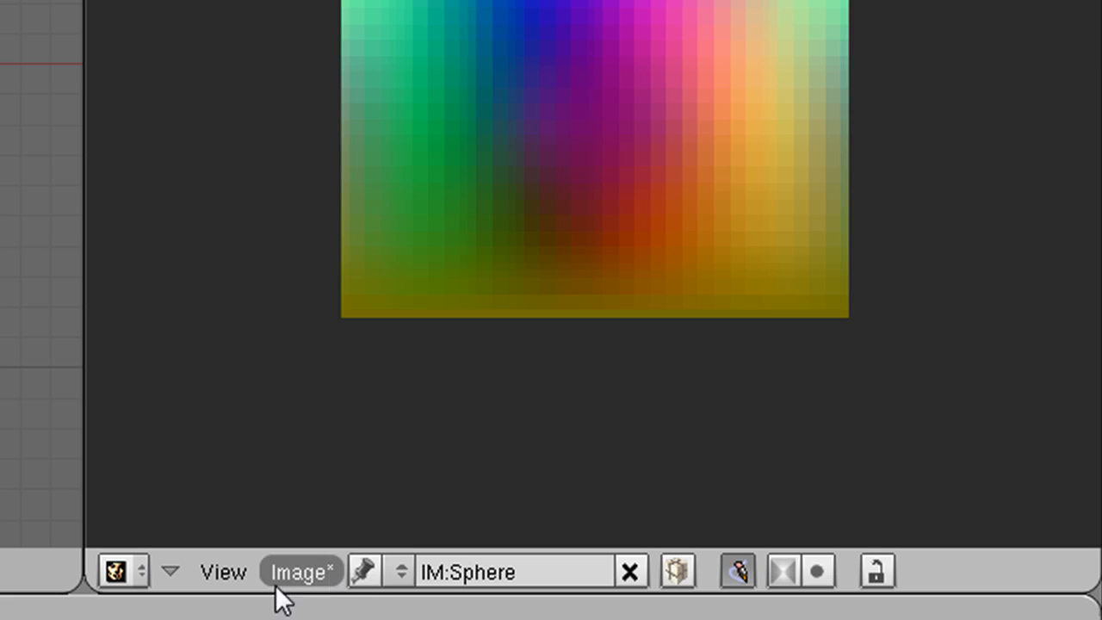
{"action": "left_click", "coordinate": [218, 573]}
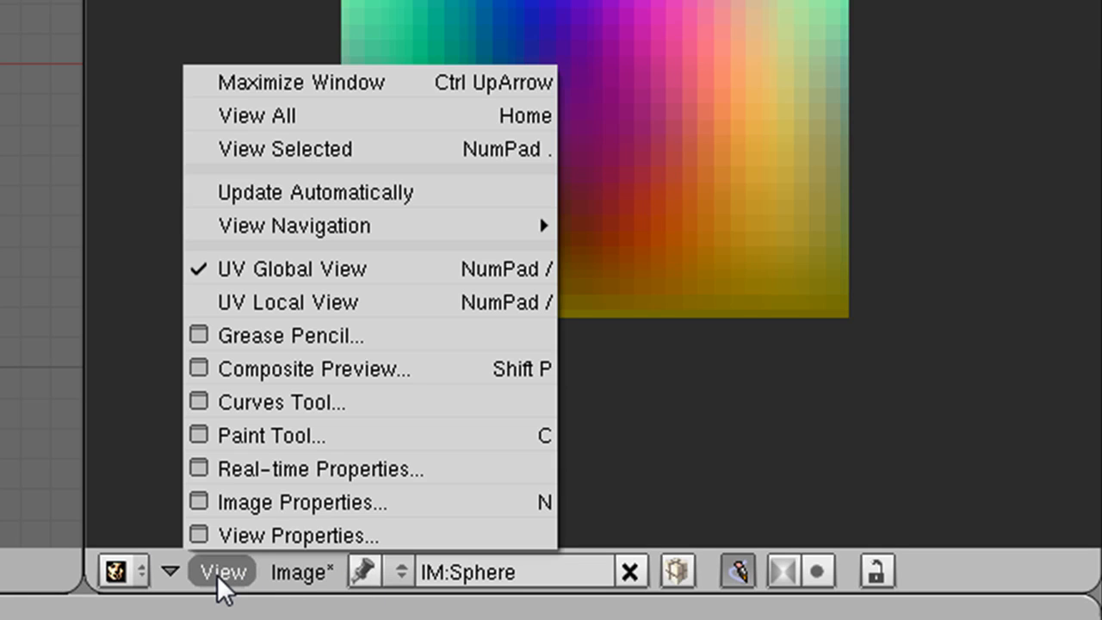
{"action": "left_click", "coordinate": [211, 574]}
{"action": "left_click", "coordinate": [220, 575]}
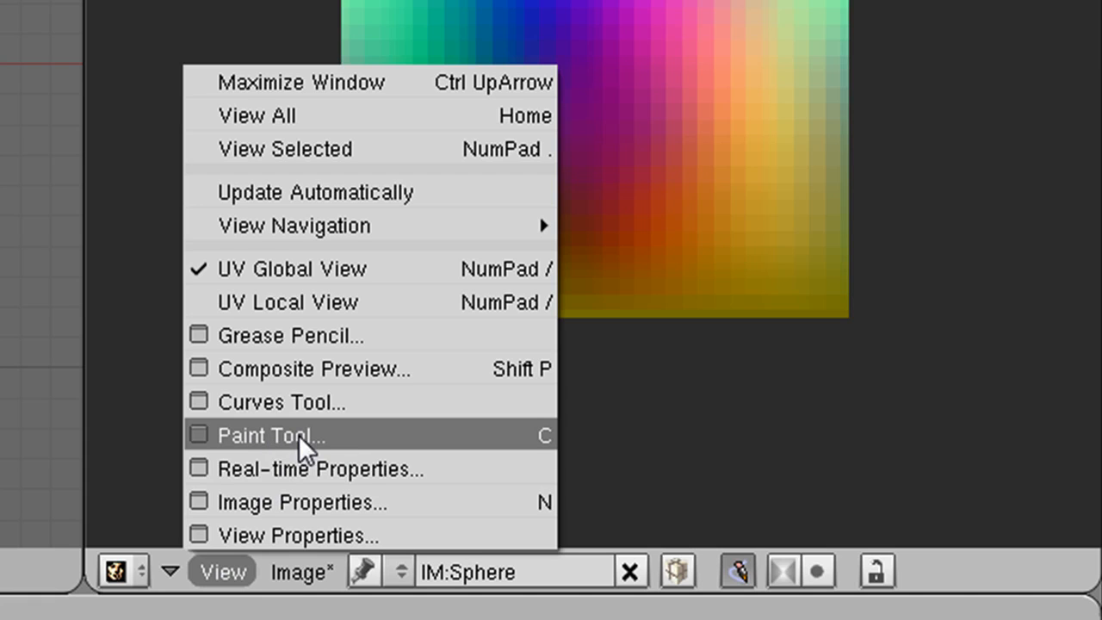
{"action": "left_click", "coordinate": [251, 436]}
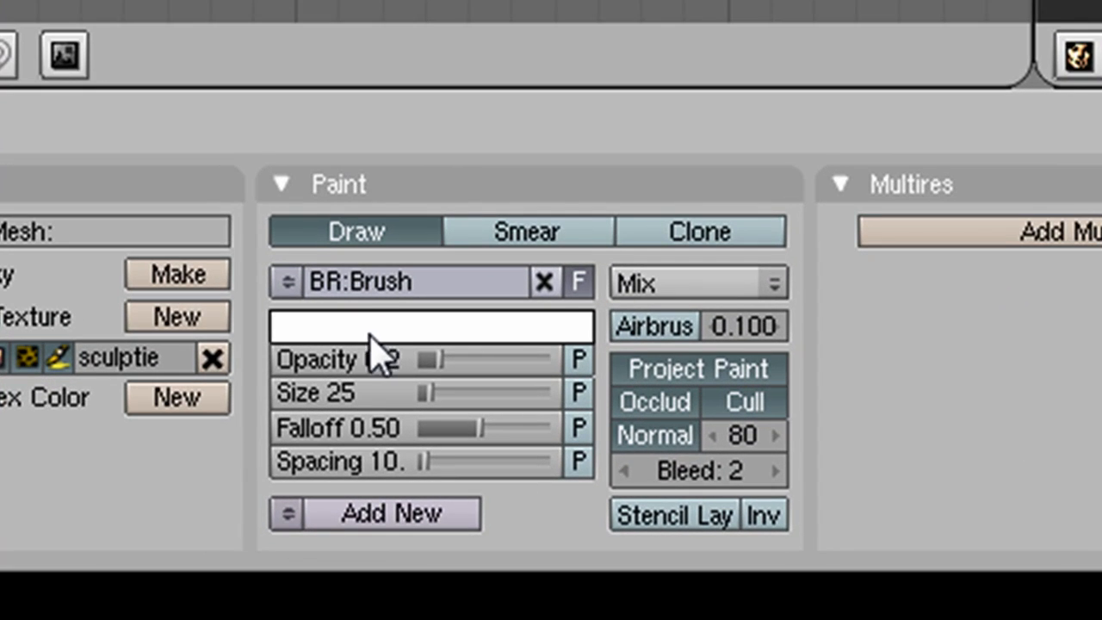
Set the white brush to opacity 0.6 and size 89 and paint the whole Sphere map white
{"action": "left_click", "coordinate": [392, 326]}
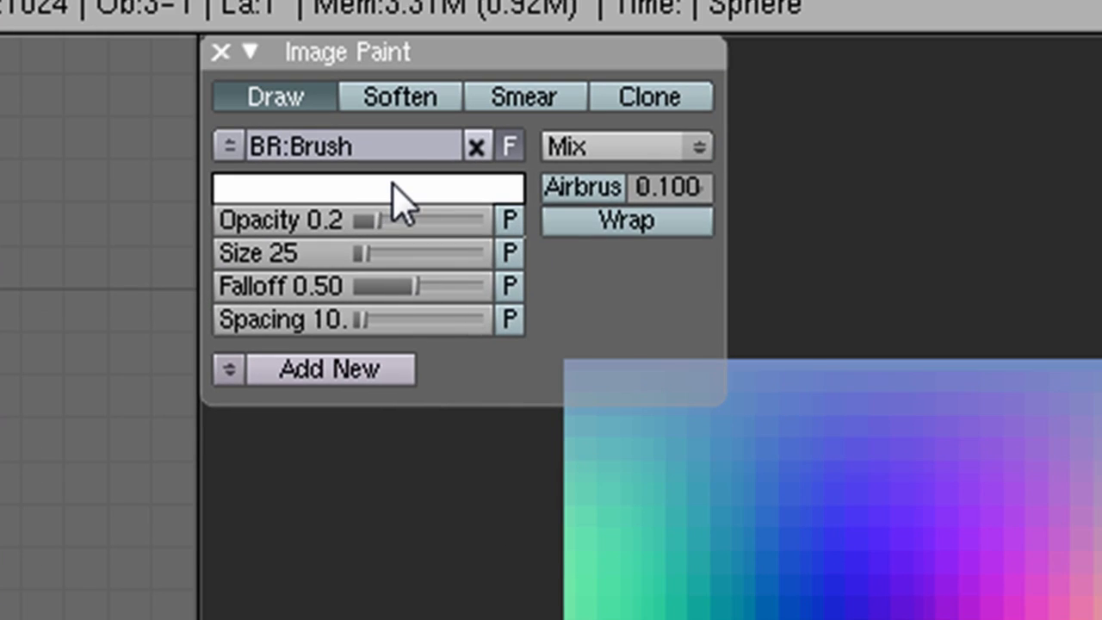
{"action": "left_click", "coordinate": [398, 202]}
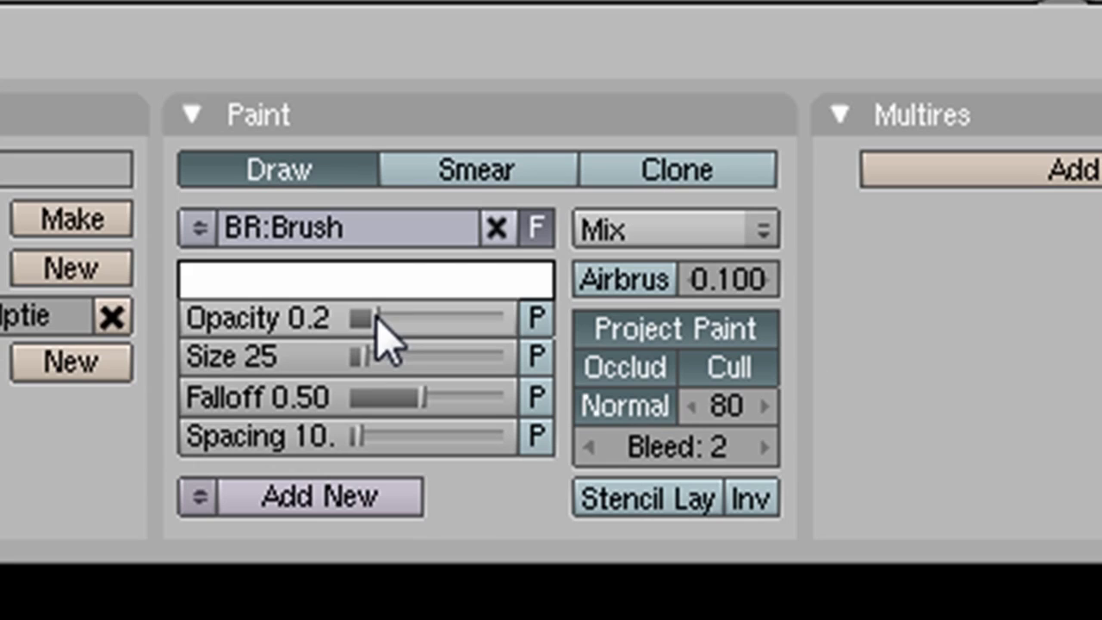
{"action": "left_click_drag", "start_coordinate": [376, 320], "coordinate": [439, 328]}
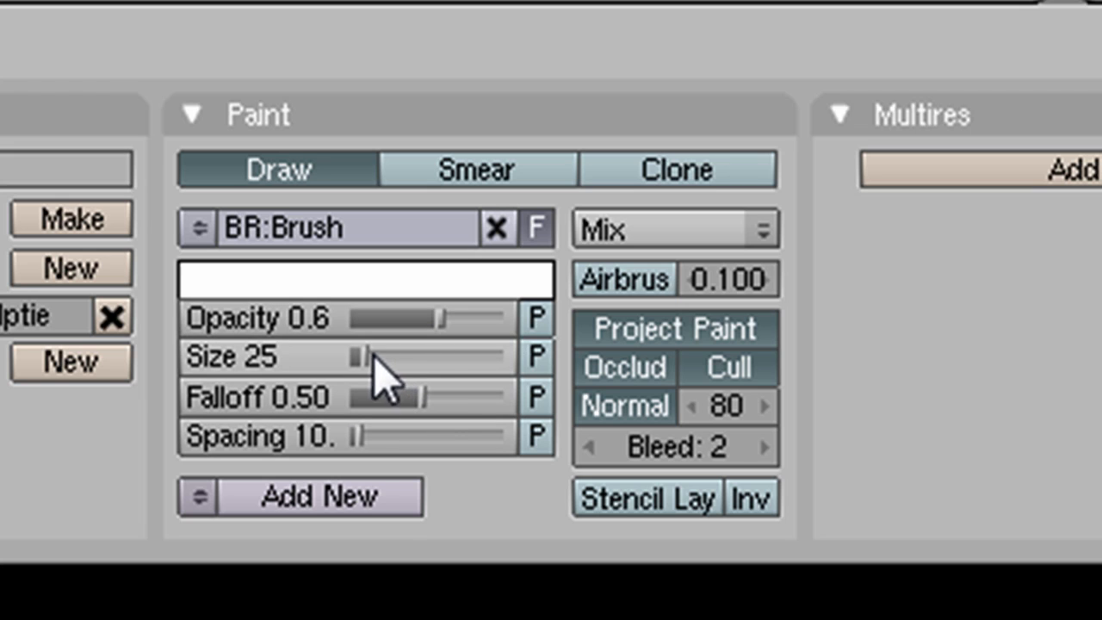
{"action": "left_click_drag", "start_coordinate": [370, 352], "coordinate": [401, 356]}
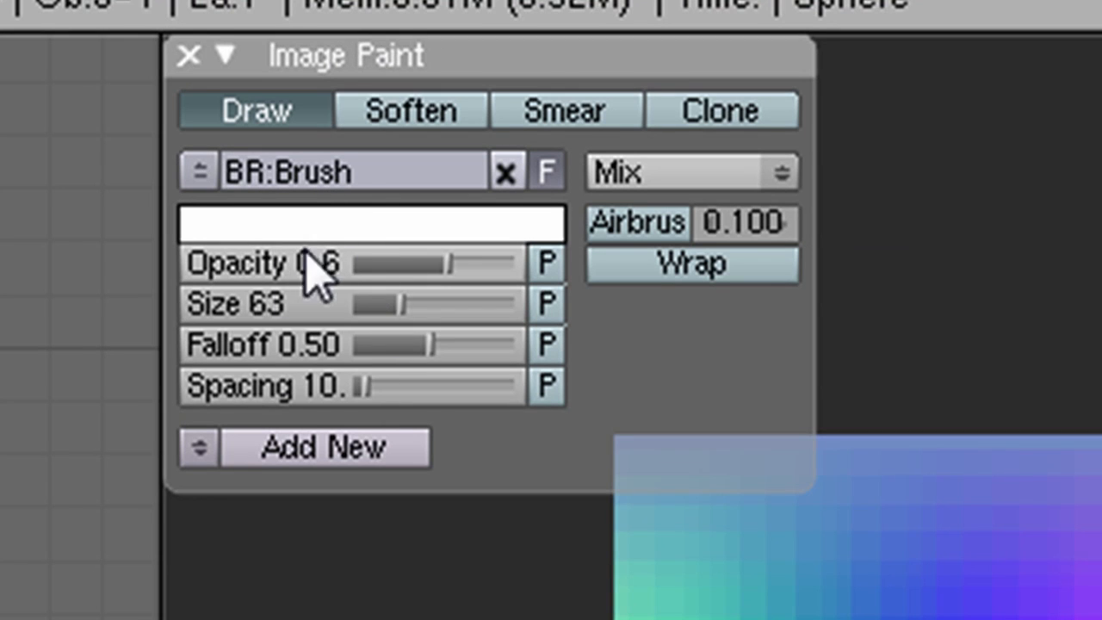
{"action": "left_click_drag", "start_coordinate": [410, 305], "coordinate": [425, 303]}
{"action": "left_click_drag", "start_coordinate": [423, 264], "coordinate": [425, 264]}
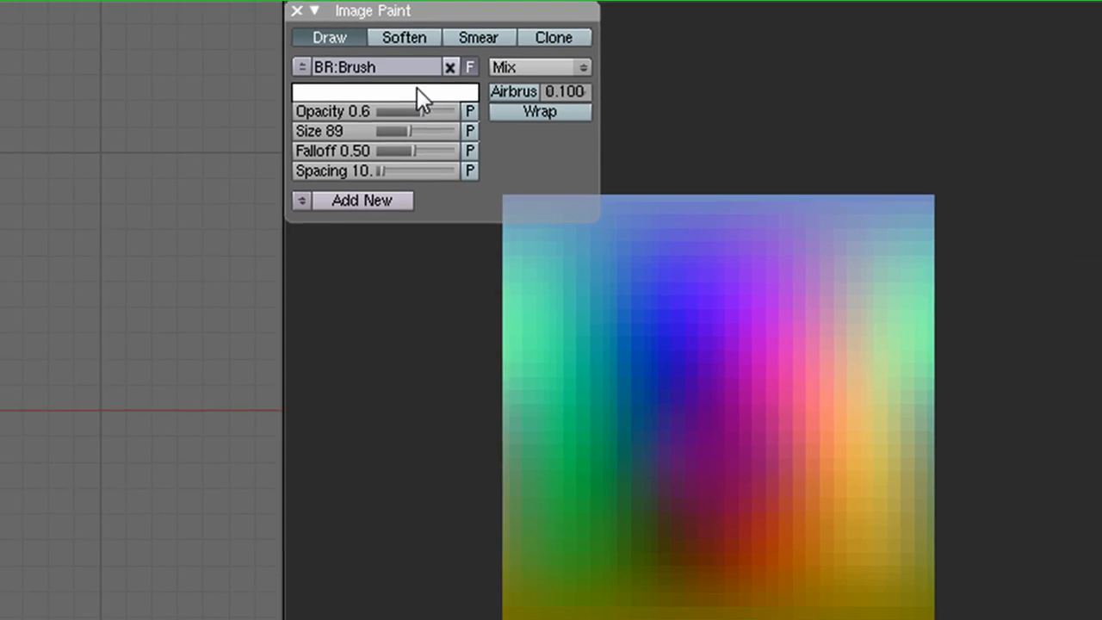
{"action": "mouse_move", "coordinate": [717, 399]}
{"action": "left_mouse_down"}
{"action": "mouse_move", "coordinate": [810, 335]}
{"action": "mouse_move", "coordinate": [751, 220]}
{"action": "mouse_move", "coordinate": [490, 560]}
{"action": "mouse_move", "coordinate": [804, 576]}
{"action": "left_mouse_up"}
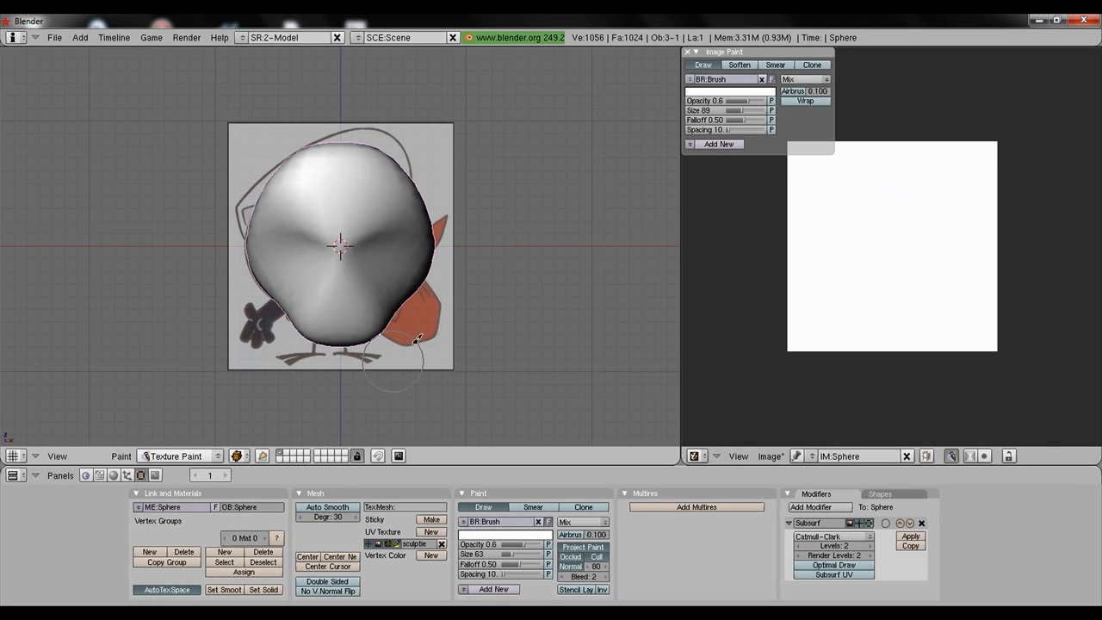
Set the brush colour to black and paint two dark oval eyes on the front of the head
{"action": "left_click", "coordinate": [723, 91]}
{"action": "left_click", "coordinate": [694, 98]}
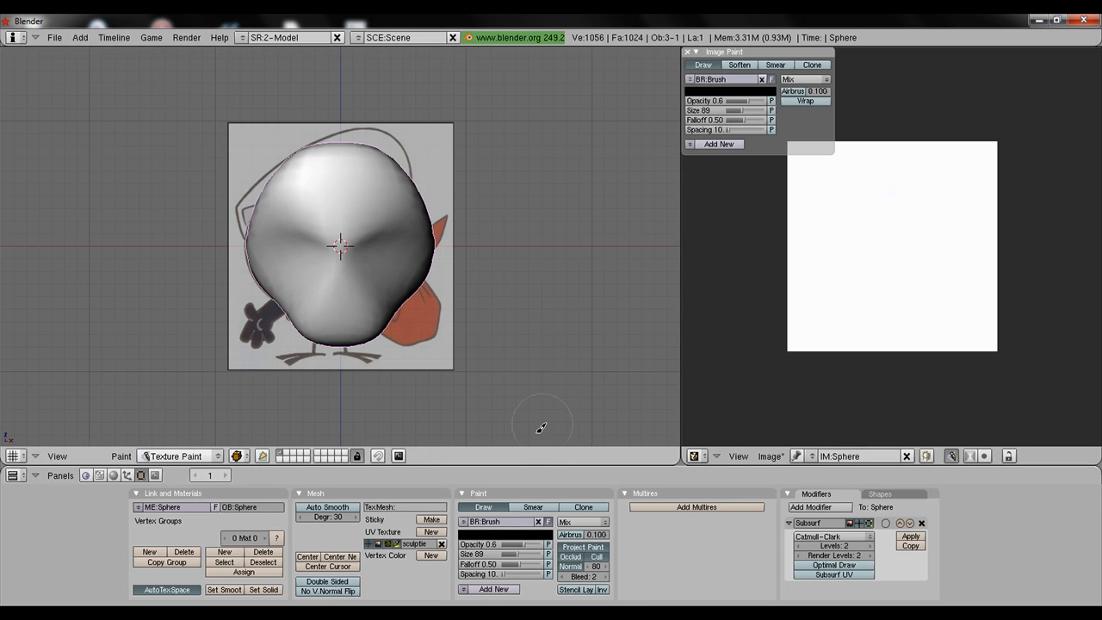
{"action": "scroll", "coordinate": [402, 297], "scroll_direction": "up", "scroll_amount": 3}
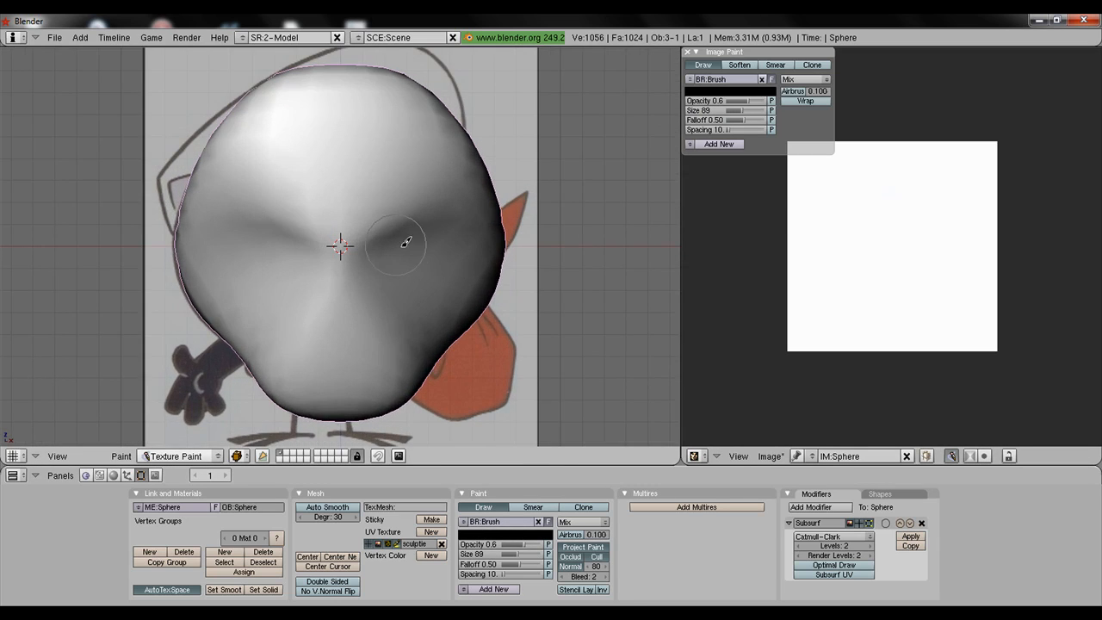
{"action": "mouse_move", "coordinate": [390, 261]}
{"action": "left_mouse_down"}
{"action": "mouse_move", "coordinate": [423, 239]}
{"action": "mouse_move", "coordinate": [386, 251]}
{"action": "mouse_move", "coordinate": [443, 236]}
{"action": "mouse_move", "coordinate": [401, 258]}
{"action": "left_mouse_up"}
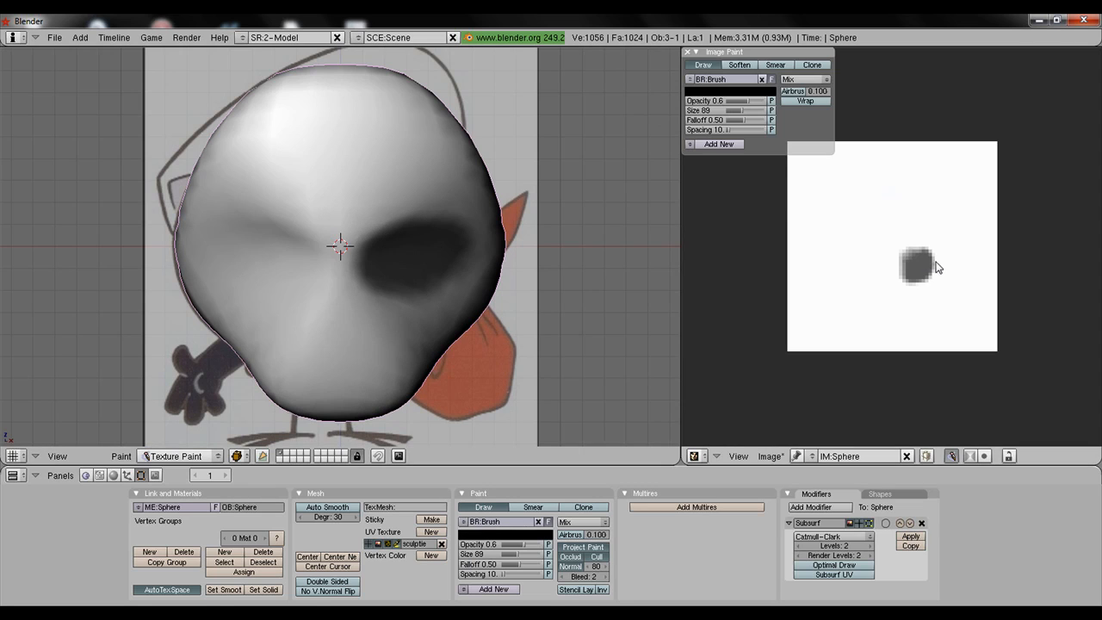
{"action": "mouse_move", "coordinate": [381, 253]}
{"action": "left_mouse_down"}
{"action": "mouse_move", "coordinate": [406, 247]}
{"action": "mouse_move", "coordinate": [397, 251]}
{"action": "left_mouse_up"}
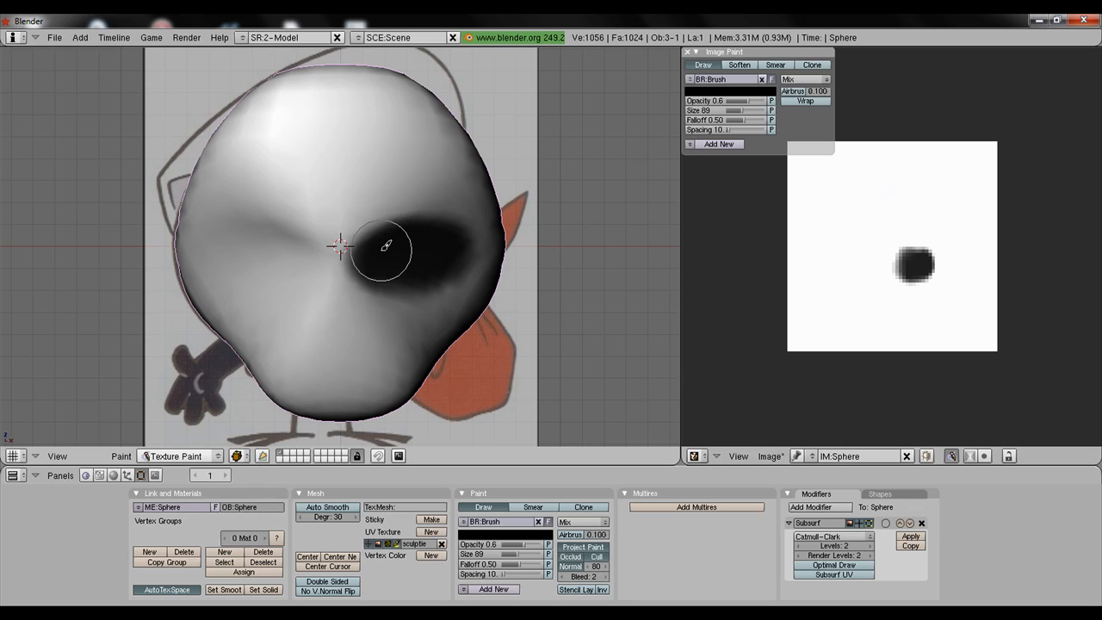
{"action": "mouse_move", "coordinate": [276, 250]}
{"action": "left_mouse_down"}
{"action": "mouse_move", "coordinate": [246, 246]}
{"action": "mouse_move", "coordinate": [280, 253]}
{"action": "mouse_move", "coordinate": [263, 249]}
{"action": "left_mouse_up"}
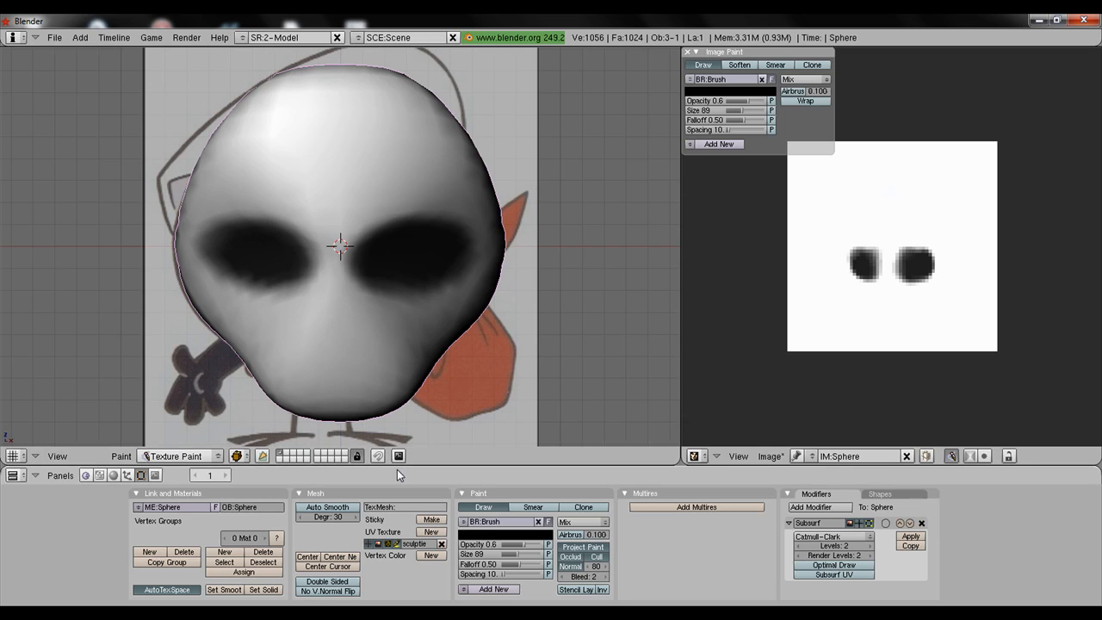
Paint a mouth below the eyes with brush size 41 and darken its centre on the Sphere map with brush size 1
{"action": "left_click_drag", "start_coordinate": [518, 555], "coordinate": [509, 555]}
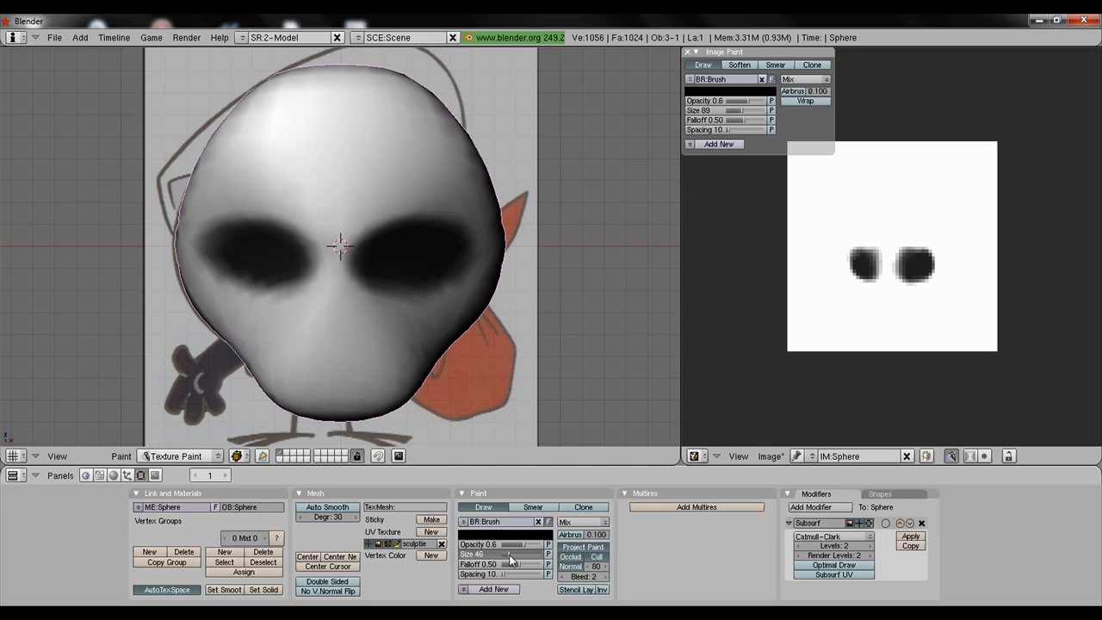
{"action": "mouse_move", "coordinate": [298, 357]}
{"action": "left_mouse_down"}
{"action": "mouse_move", "coordinate": [369, 364]}
{"action": "mouse_move", "coordinate": [312, 361]}
{"action": "mouse_move", "coordinate": [365, 364]}
{"action": "mouse_move", "coordinate": [315, 363]}
{"action": "mouse_move", "coordinate": [349, 361]}
{"action": "left_mouse_up"}
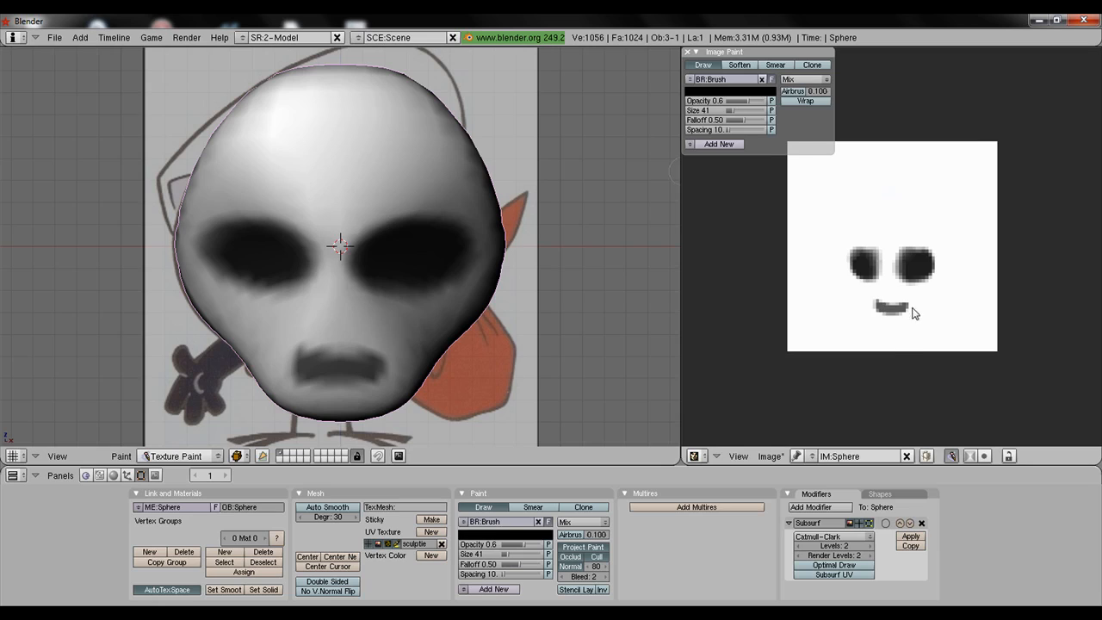
{"action": "scroll", "coordinate": [910, 313], "scroll_direction": "up", "scroll_amount": 2}
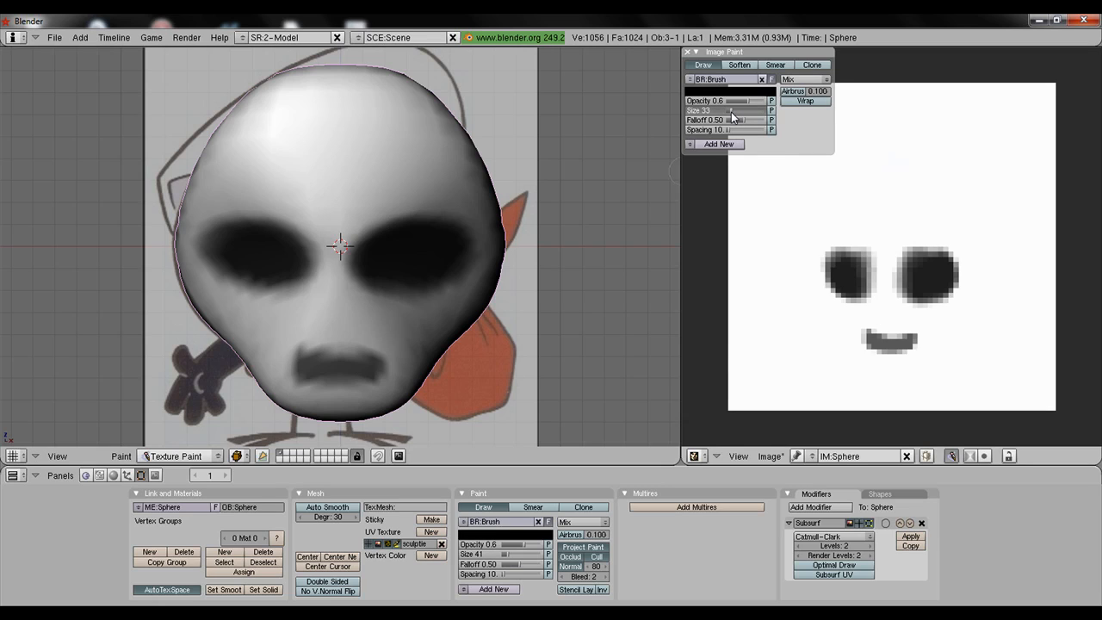
{"action": "left_click", "coordinate": [872, 342]}
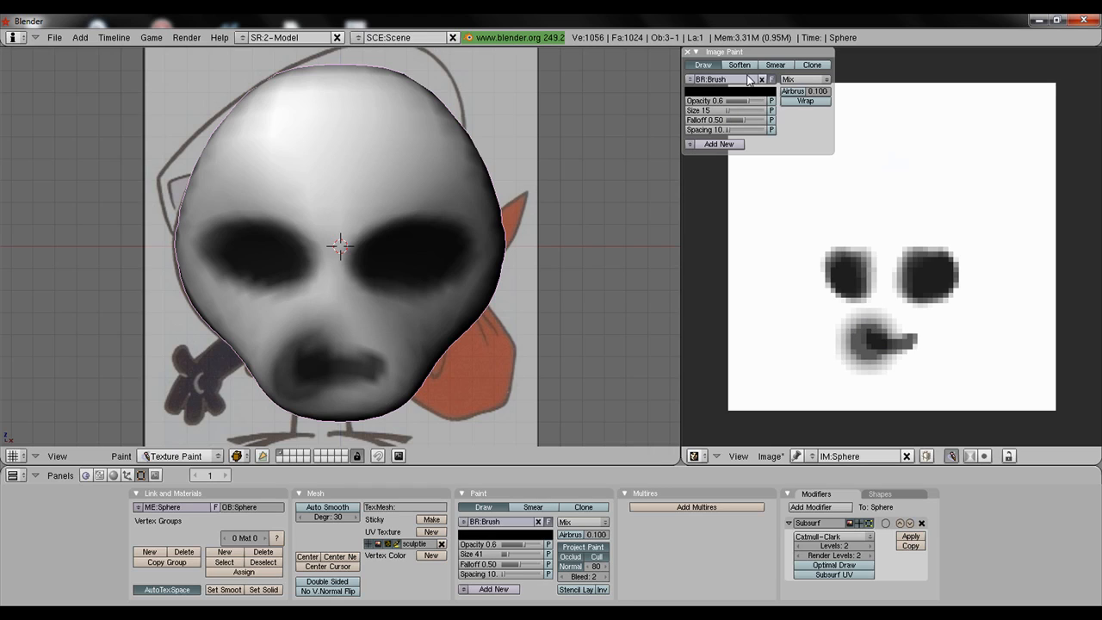
{"action": "key", "text": "ctrl+z"}
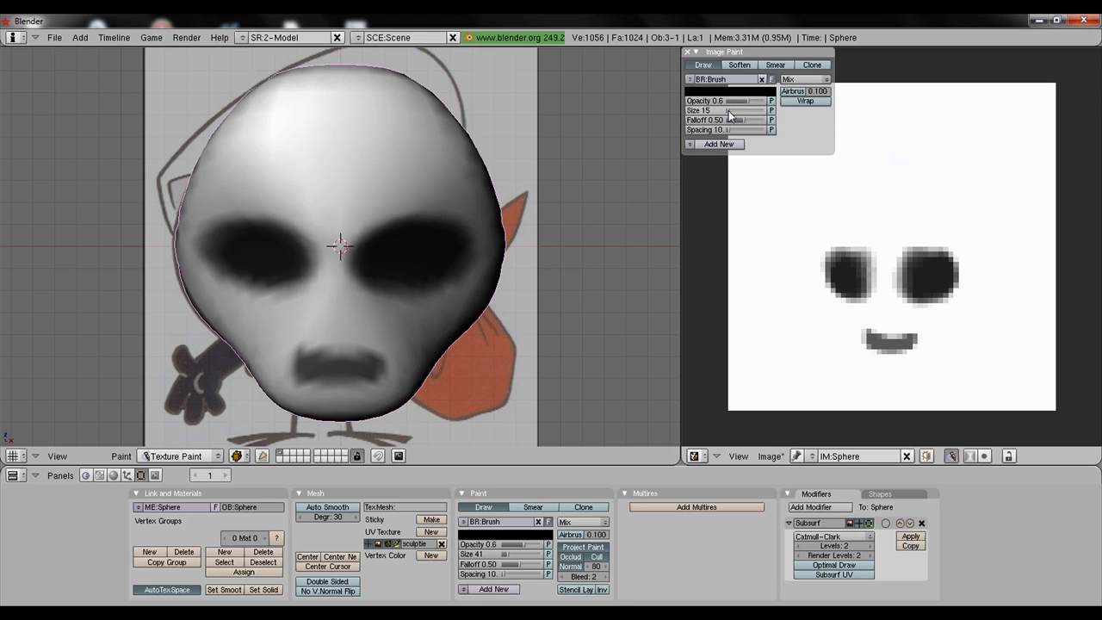
{"action": "left_click_drag", "start_coordinate": [728, 110], "coordinate": [721, 110]}
{"action": "mouse_move", "coordinate": [873, 345]}
{"action": "left_mouse_down"}
{"action": "mouse_move", "coordinate": [913, 346]}
{"action": "mouse_move", "coordinate": [889, 349]}
{"action": "mouse_move", "coordinate": [904, 350]}
{"action": "left_mouse_up"}
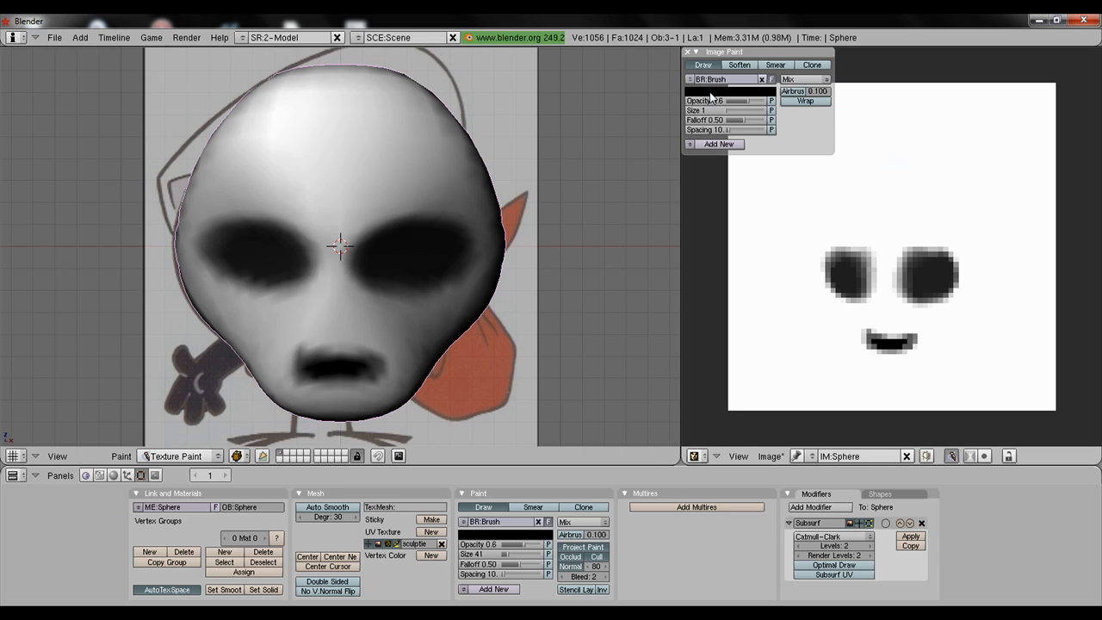
{"action": "scroll", "coordinate": [468, 250], "scroll_direction": "down", "scroll_amount": 2}
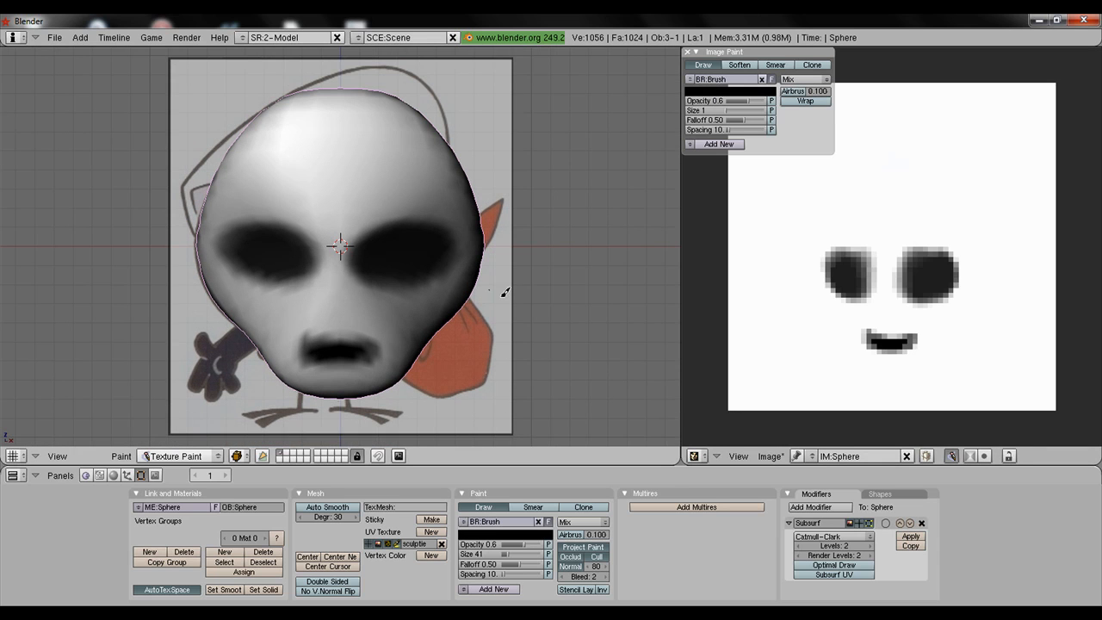
Set the black brush to size 98 and paint the back of the head dark
{"action": "middle_click_drag", "start_coordinate": [505, 293], "coordinate": [376, 291]}
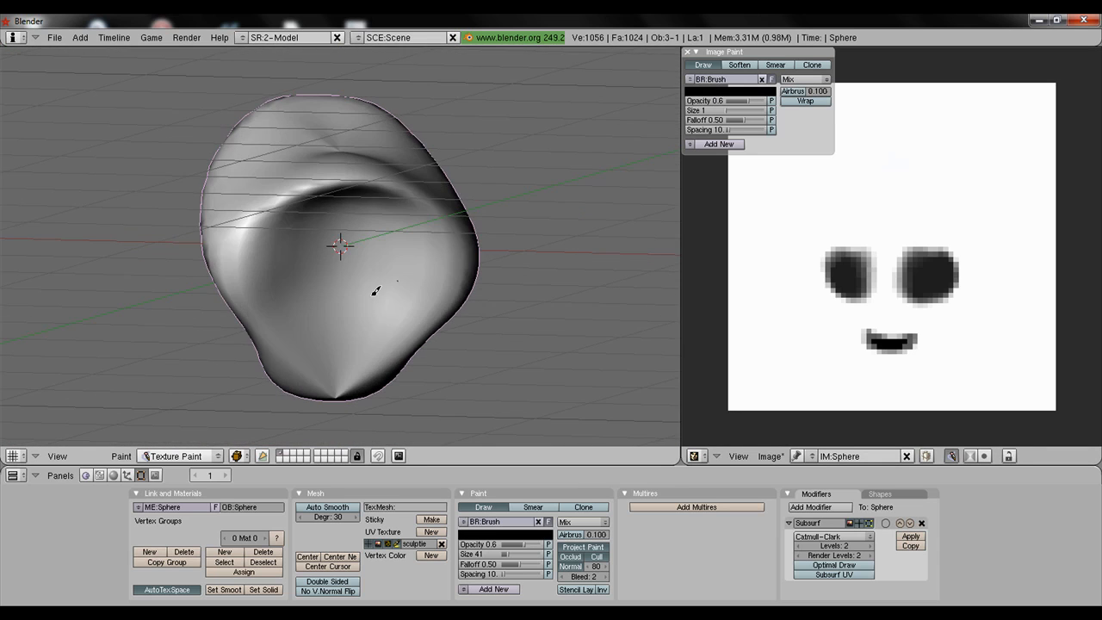
{"action": "left_click", "coordinate": [334, 297]}
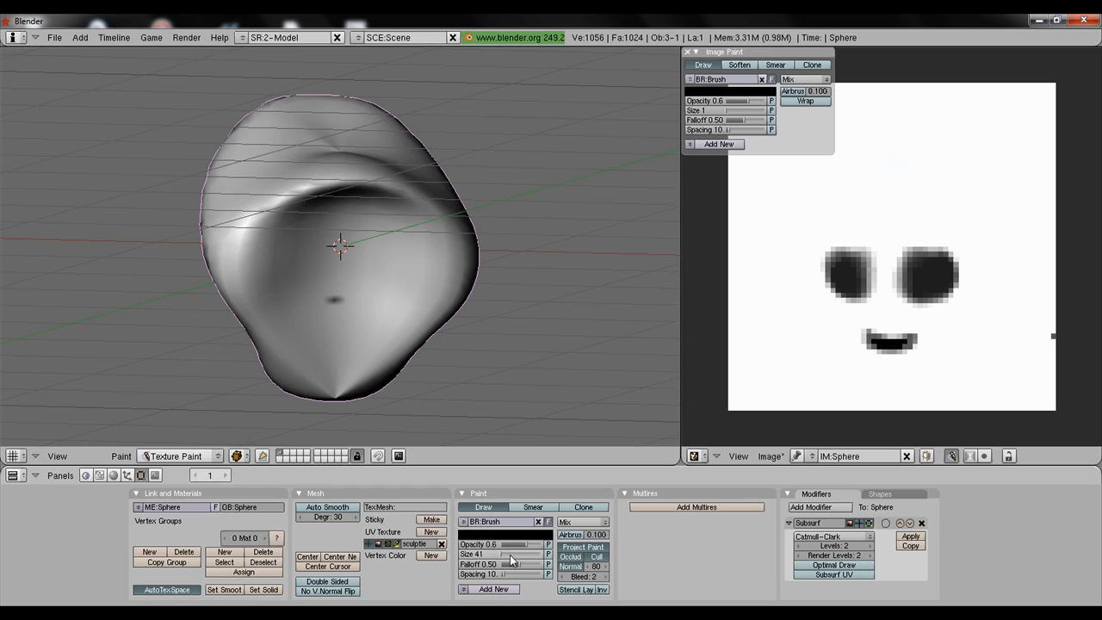
{"action": "left_click_drag", "start_coordinate": [508, 556], "coordinate": [526, 557]}
{"action": "left_click", "coordinate": [326, 288]}
{"action": "mouse_move", "coordinate": [326, 288]}
{"action": "left_mouse_down"}
{"action": "mouse_move", "coordinate": [382, 266]}
{"action": "mouse_move", "coordinate": [325, 241]}
{"action": "mouse_move", "coordinate": [339, 283]}
{"action": "mouse_move", "coordinate": [404, 279]}
{"action": "mouse_move", "coordinate": [332, 214]}
{"action": "mouse_move", "coordinate": [302, 301]}
{"action": "mouse_move", "coordinate": [369, 336]}
{"action": "mouse_move", "coordinate": [388, 319]}
{"action": "left_mouse_up"}
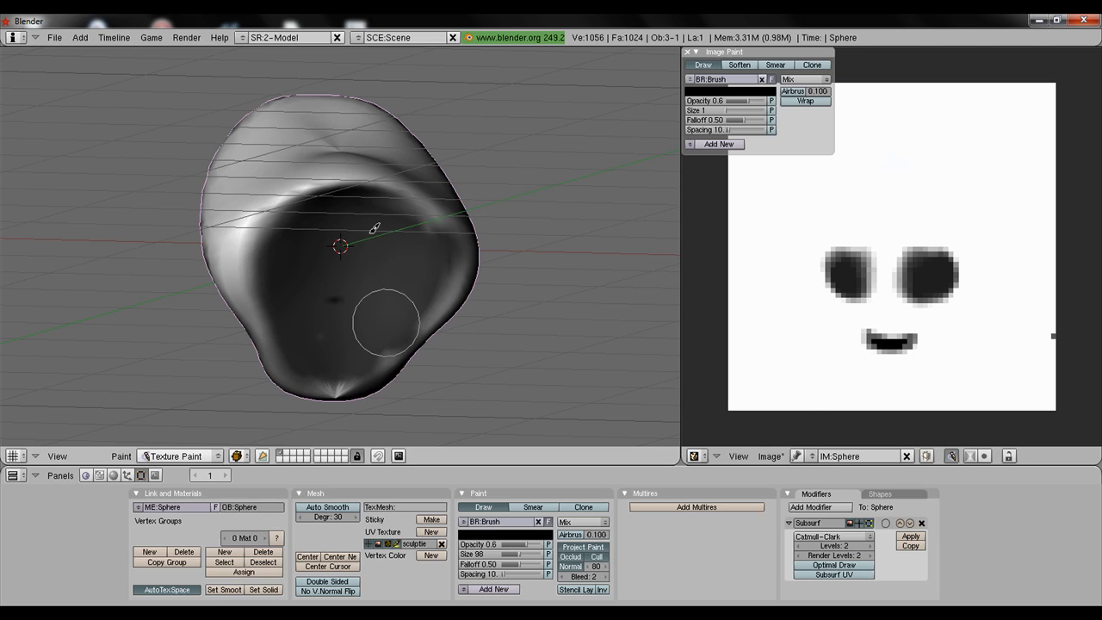
{"action": "left_click_drag", "start_coordinate": [375, 227], "coordinate": [352, 296]}
{"action": "mouse_move", "coordinate": [546, 330]}
{"action": "middle_mouse_down"}
{"action": "mouse_move", "coordinate": [504, 312]}
{"action": "mouse_move", "coordinate": [542, 298]}
{"action": "middle_mouse_up"}
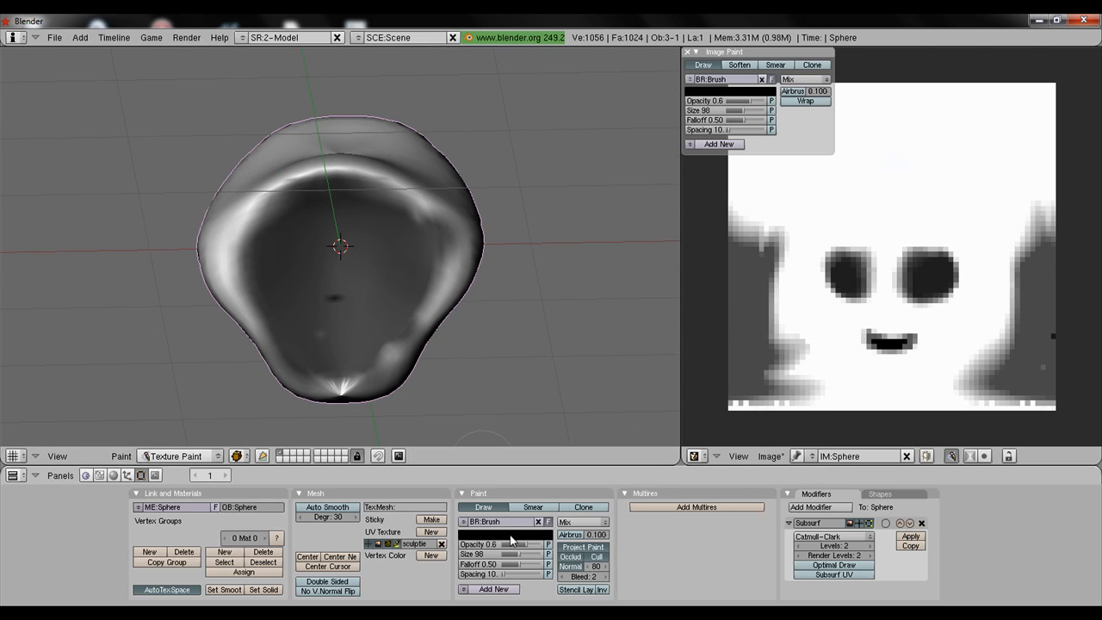
Set the paint brush colour back to white and return to the front of the head
{"action": "left_click", "coordinate": [510, 535]}
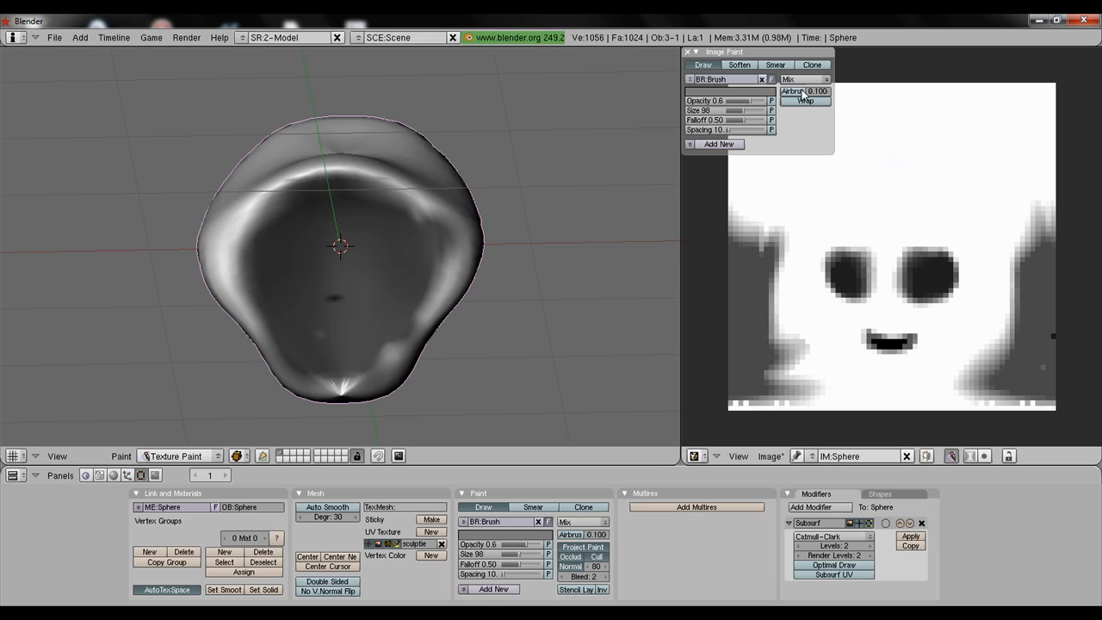
{"action": "left_click", "coordinate": [720, 91]}
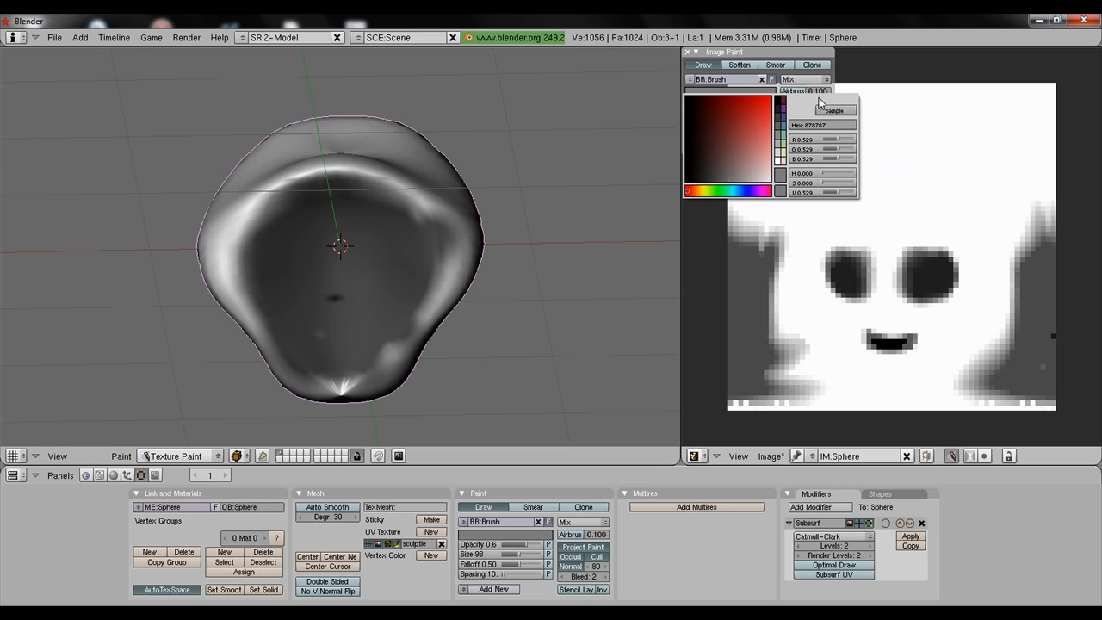
{"action": "left_click", "coordinate": [924, 126]}
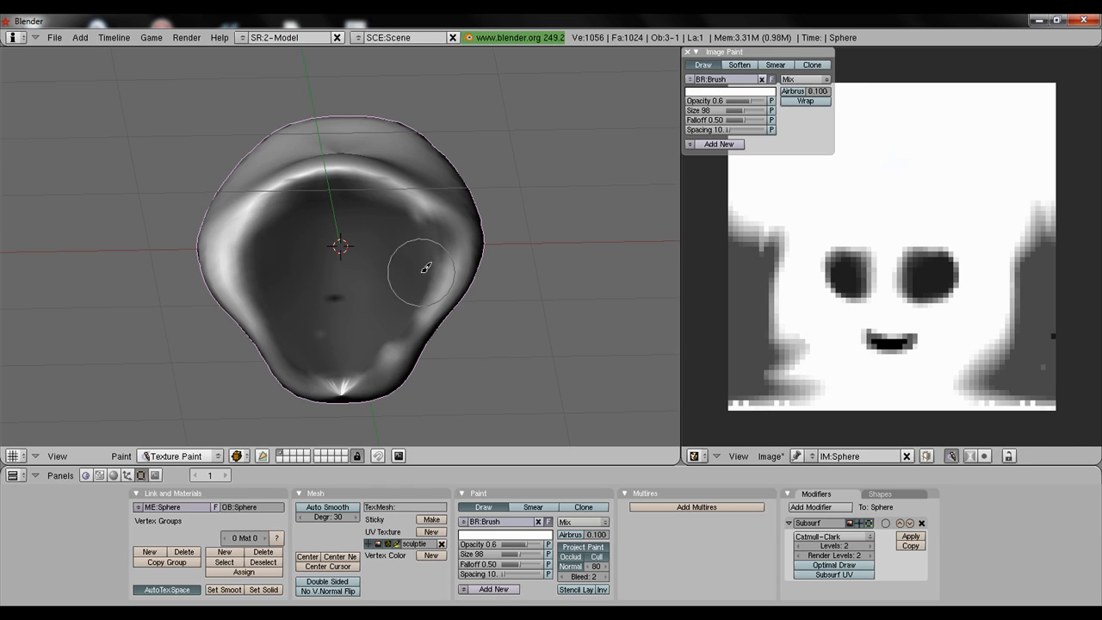
{"action": "mouse_move", "coordinate": [574, 330]}
{"action": "middle_mouse_down"}
{"action": "mouse_move", "coordinate": [767, 352]}
{"action": "mouse_move", "coordinate": [447, 265]}
{"action": "middle_mouse_up"}
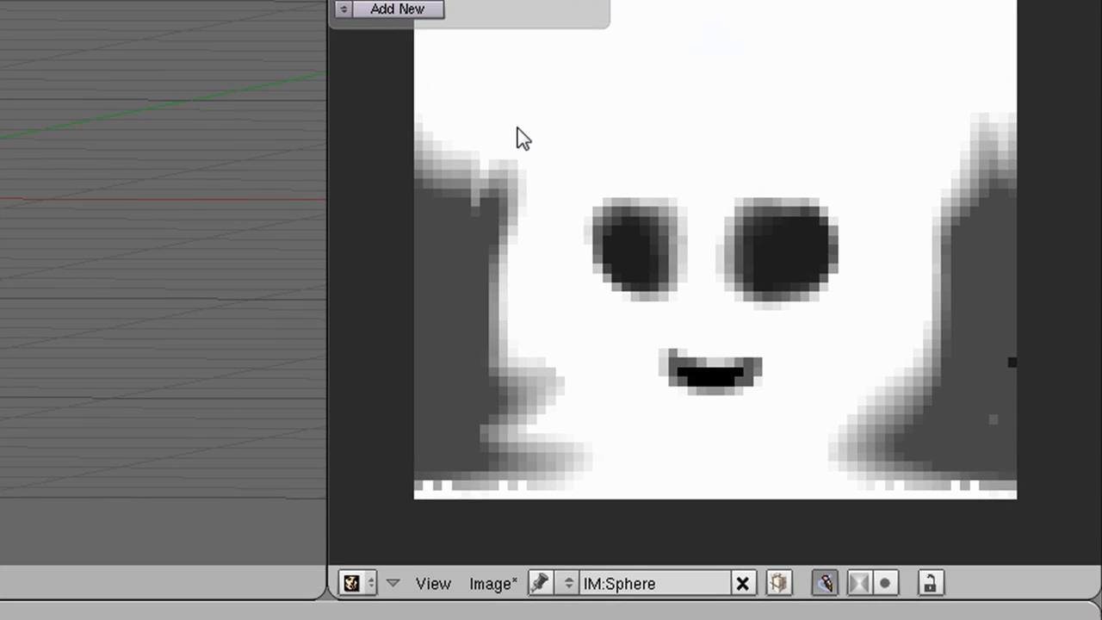
Open the Save As browser for the Sphere map, go to the personal folder under c:\Users, and cancel the save
{"action": "scroll", "coordinate": [655, 253], "scroll_direction": "down", "scroll_amount": 3}
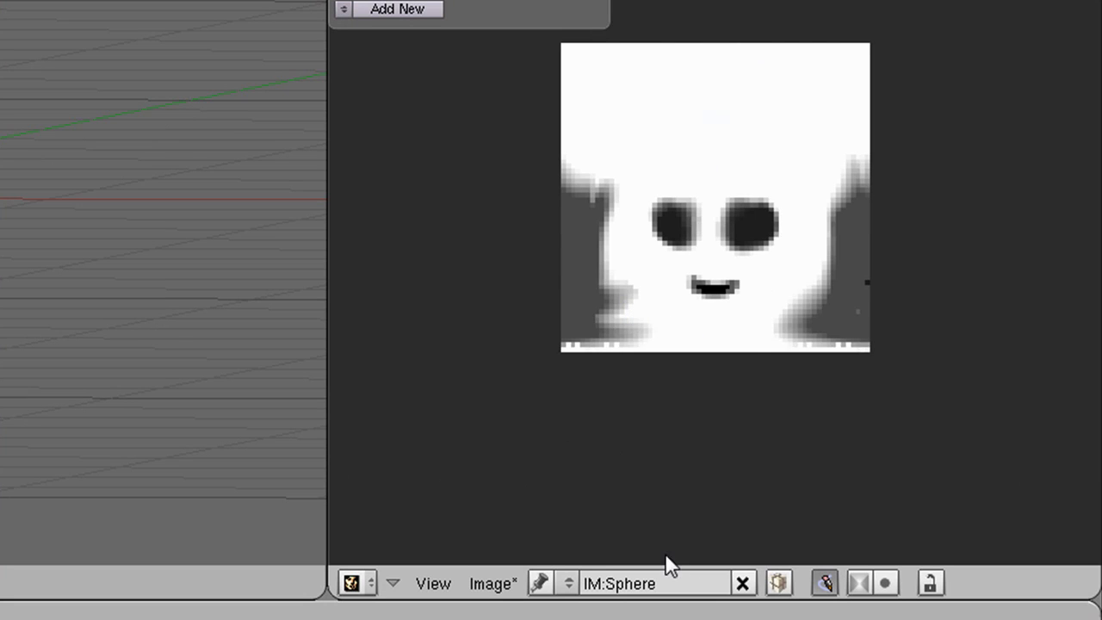
{"action": "left_click", "coordinate": [502, 583]}
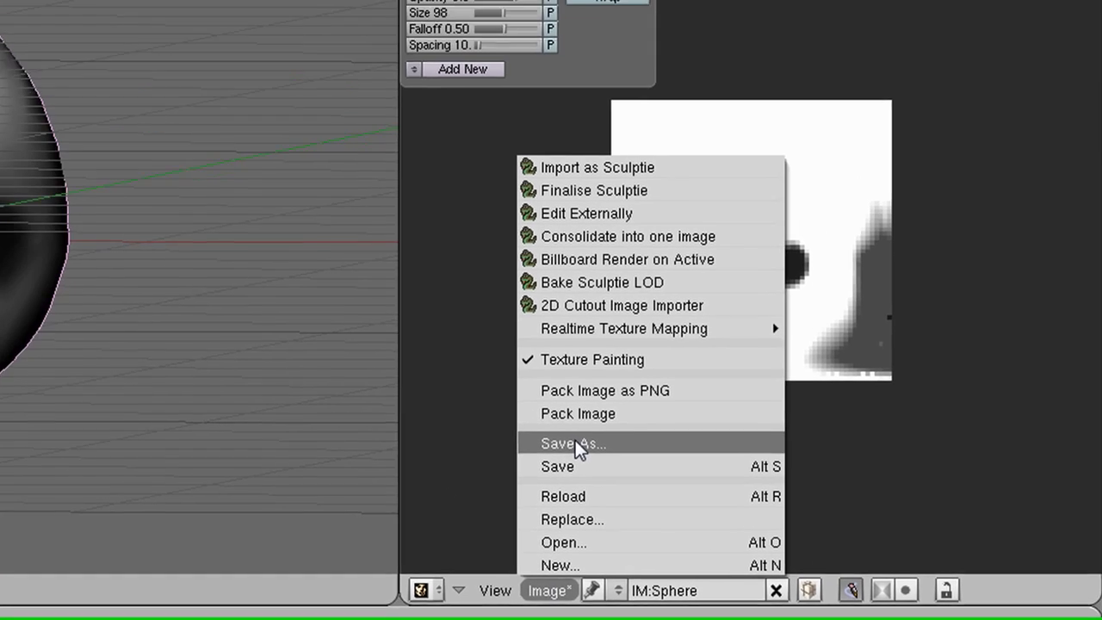
{"action": "left_click", "coordinate": [519, 421]}
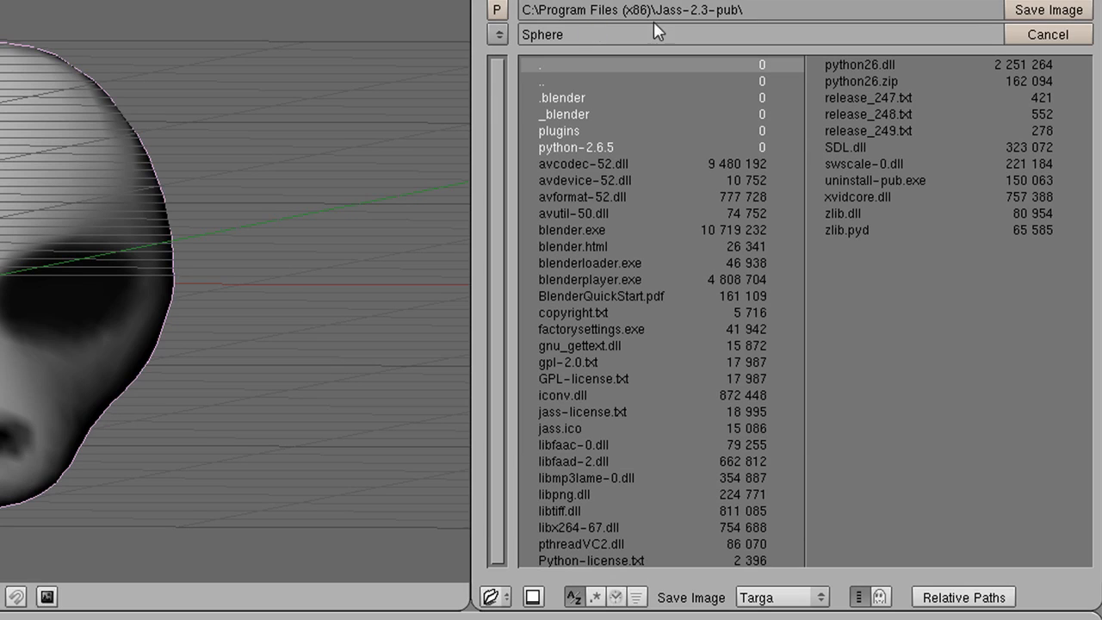
{"action": "left_click", "coordinate": [551, 35]}
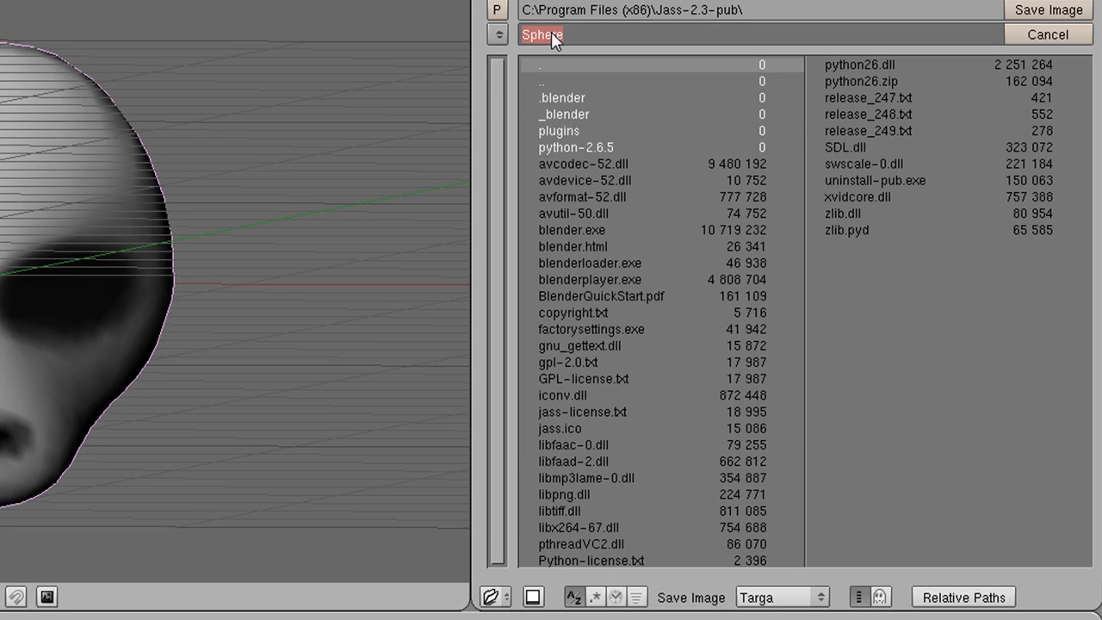
{"action": "left_click", "coordinate": [498, 34]}
{"action": "left_click", "coordinate": [498, 34]}
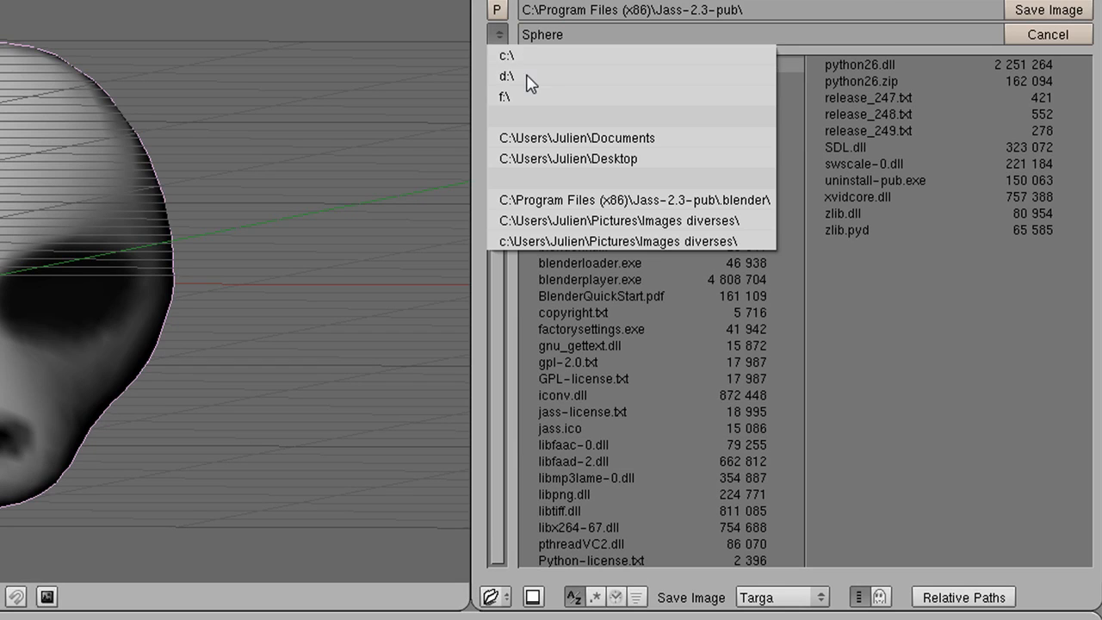
{"action": "left_click", "coordinate": [524, 56]}
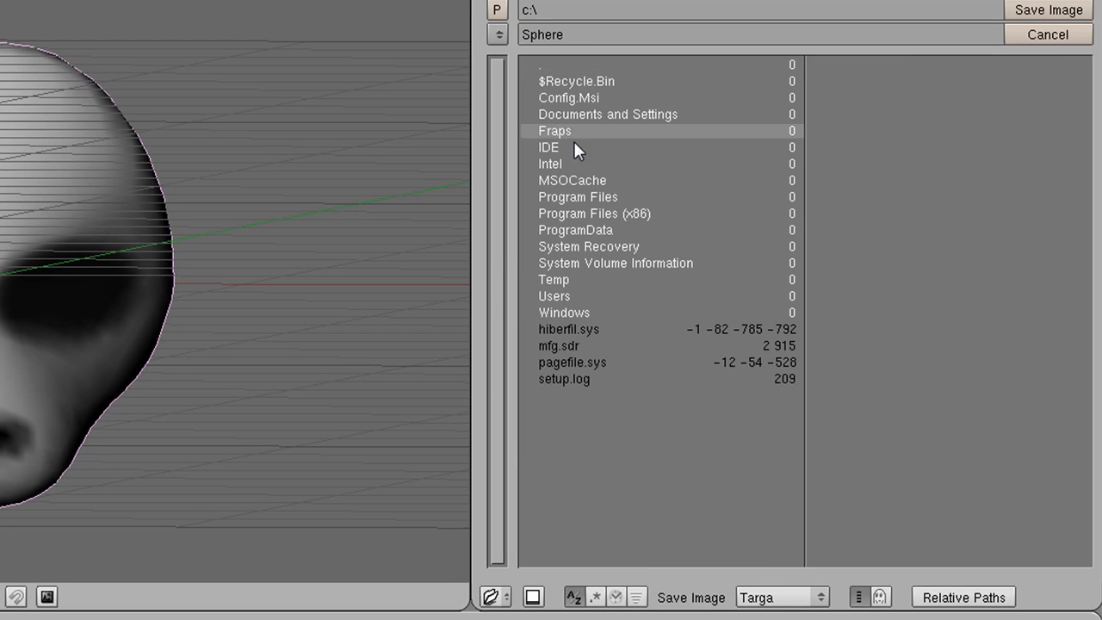
{"action": "left_click", "coordinate": [580, 295]}
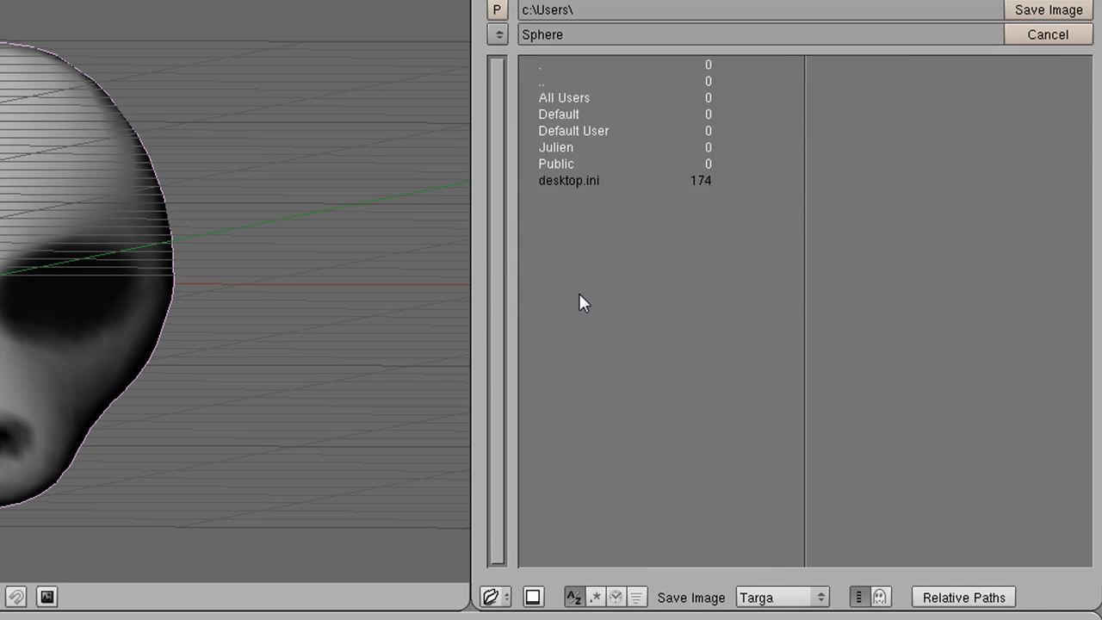
{"action": "left_click", "coordinate": [562, 148]}
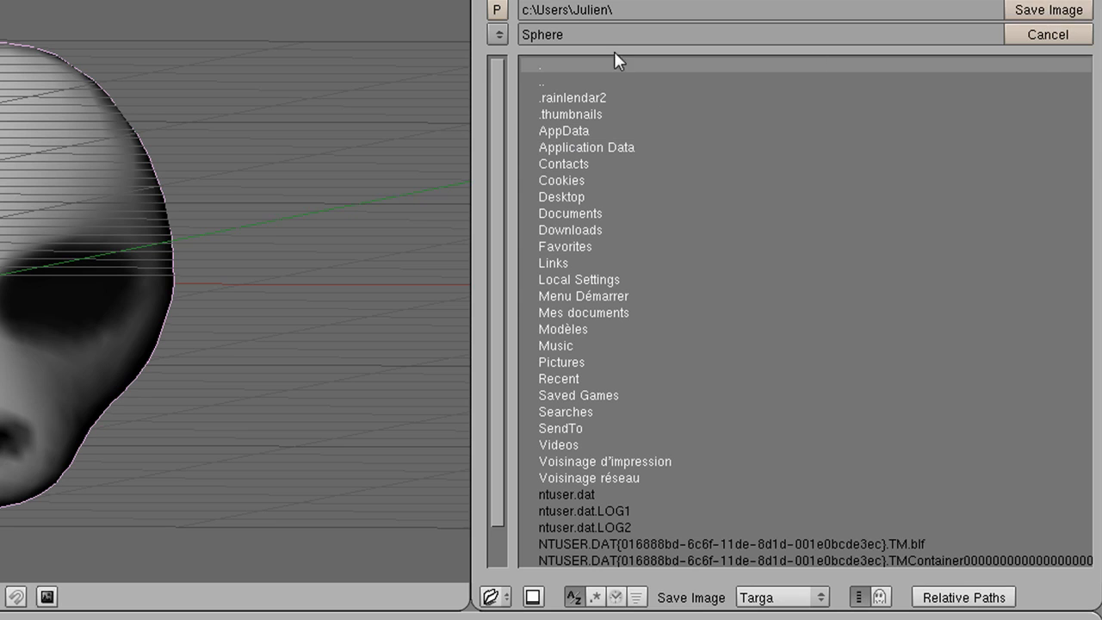
{"action": "left_click", "coordinate": [1056, 36]}
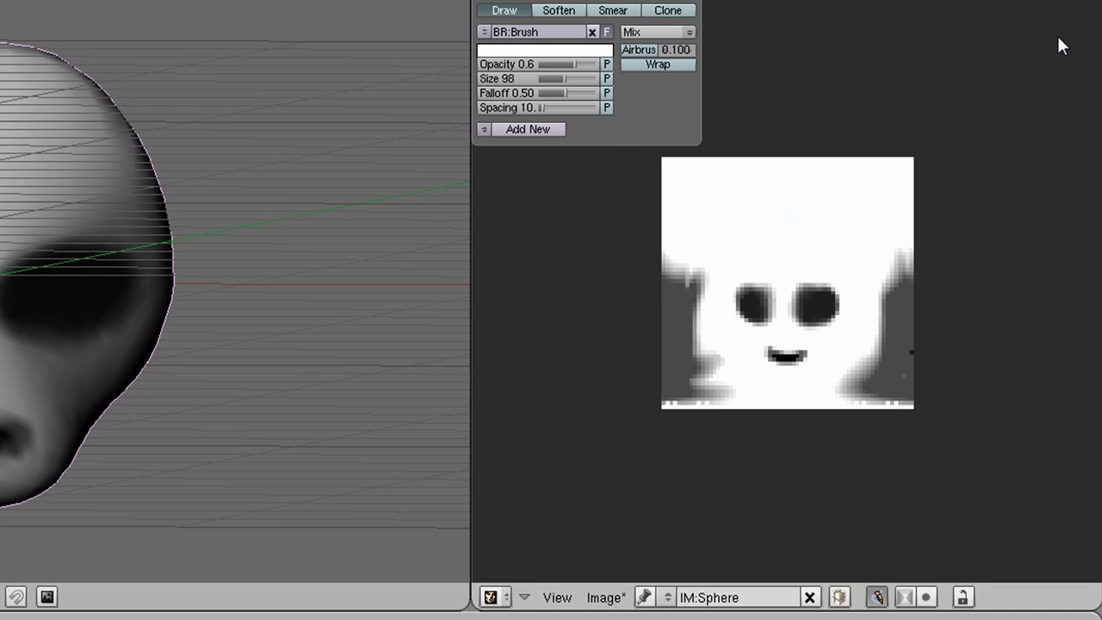
Close the Image Paint settings and fit the whole Sphere map in the image editor
{"action": "left_click", "coordinate": [482, 1]}
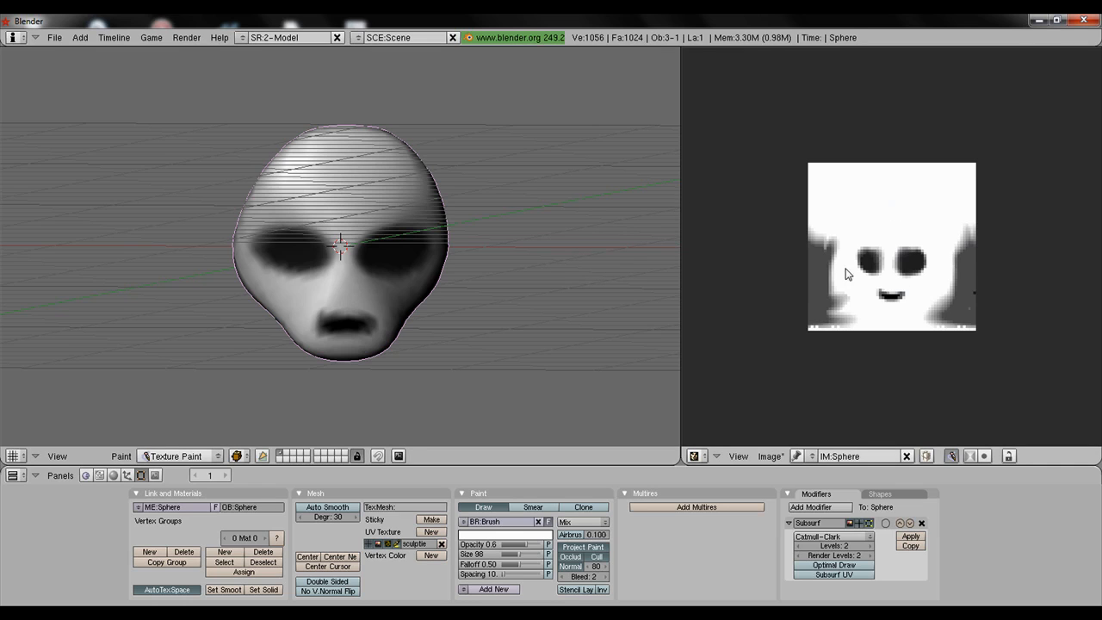
{"action": "scroll", "coordinate": [839, 279], "scroll_direction": "up", "scroll_amount": 4}
{"action": "scroll", "coordinate": [840, 279], "scroll_direction": "down", "scroll_amount": 3}
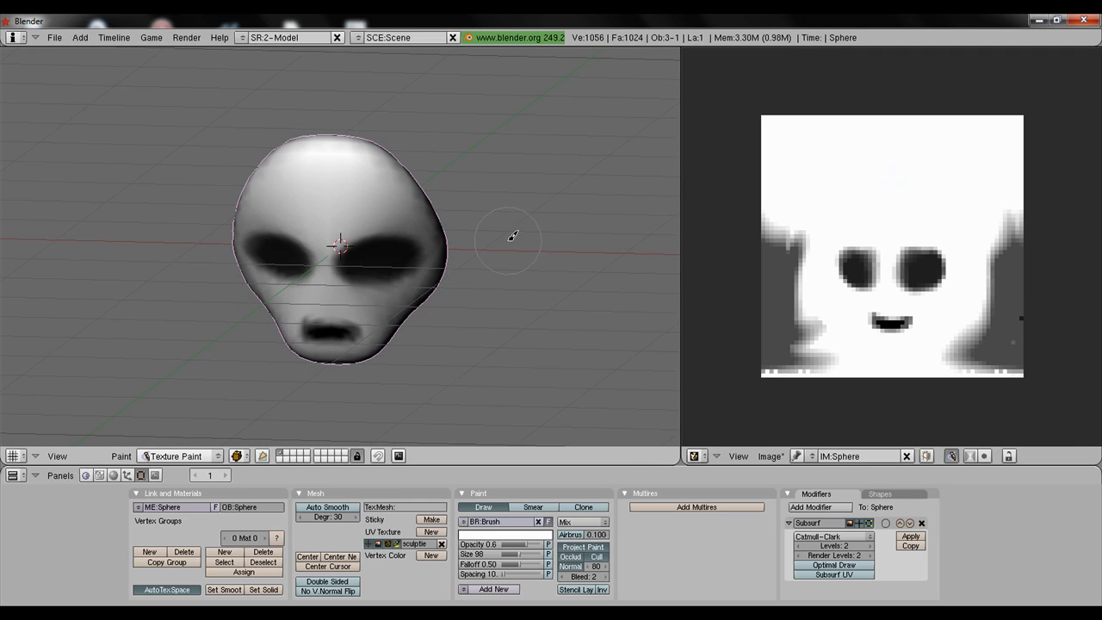
Examine the painted eyes and mouth on the head from the front, above, below and both sides
{"action": "scroll", "coordinate": [528, 239], "scroll_direction": "up", "scroll_amount": 2}
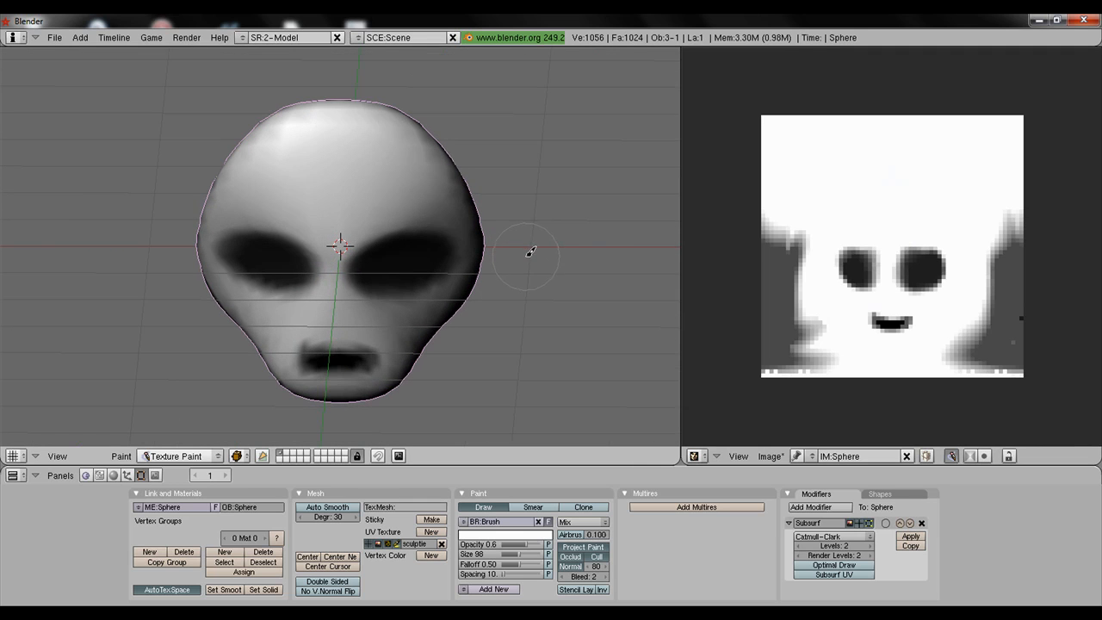
{"action": "middle_click_drag", "start_coordinate": [529, 246], "coordinate": [554, 243]}
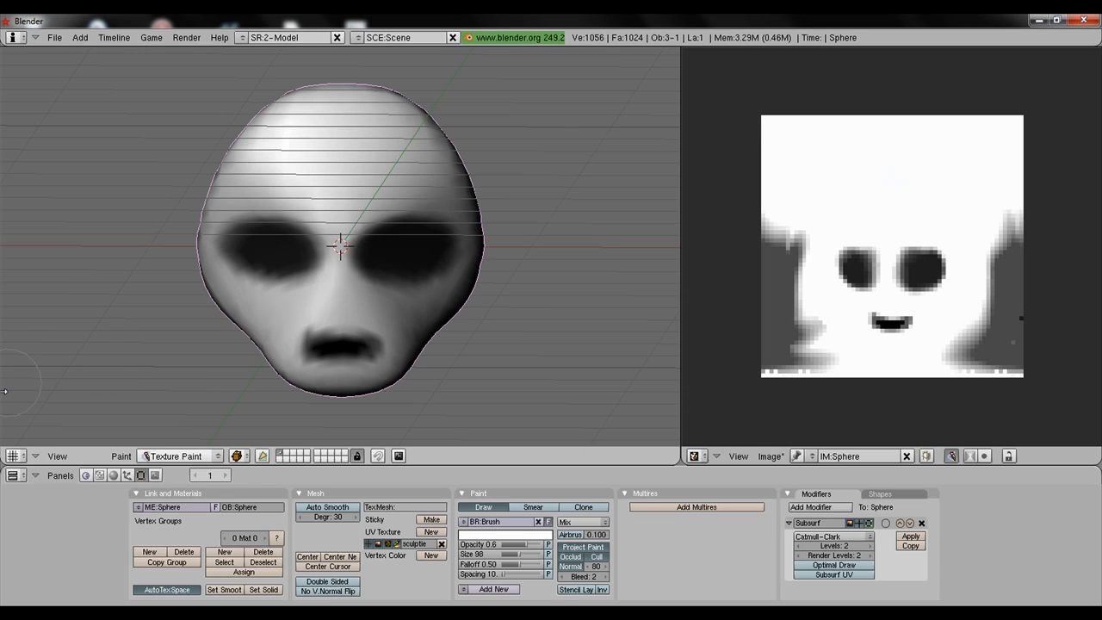
{"action": "middle_click_drag", "start_coordinate": [517, 332], "coordinate": [462, 339]}
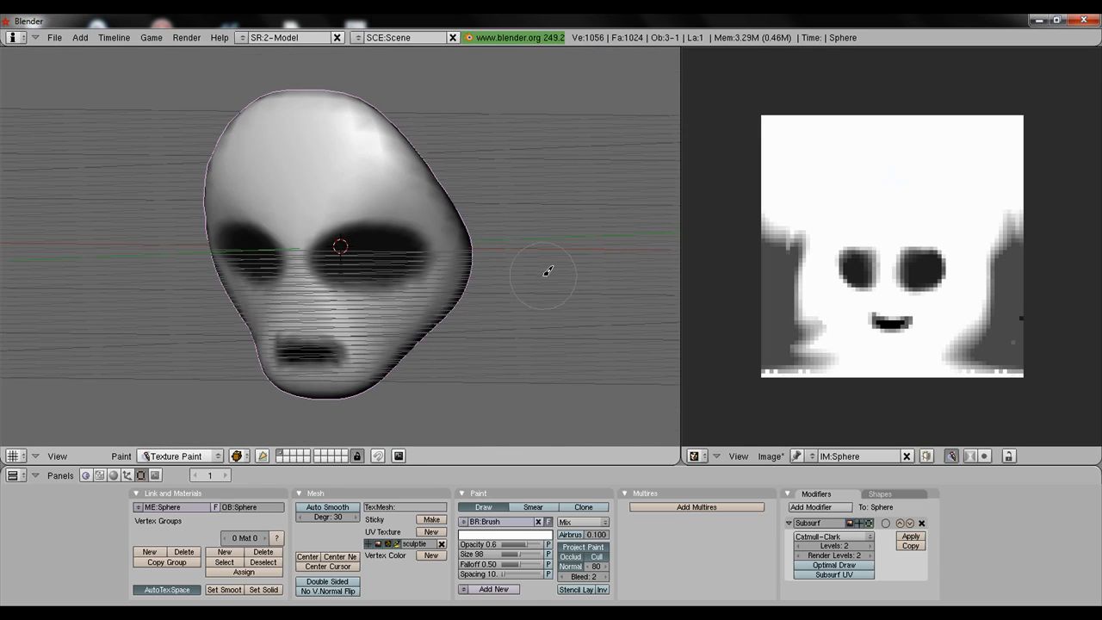
{"action": "mouse_move", "coordinate": [547, 272]}
{"action": "middle_mouse_down"}
{"action": "mouse_move", "coordinate": [580, 270]}
{"action": "mouse_move", "coordinate": [551, 290]}
{"action": "mouse_move", "coordinate": [565, 265]}
{"action": "middle_mouse_up"}
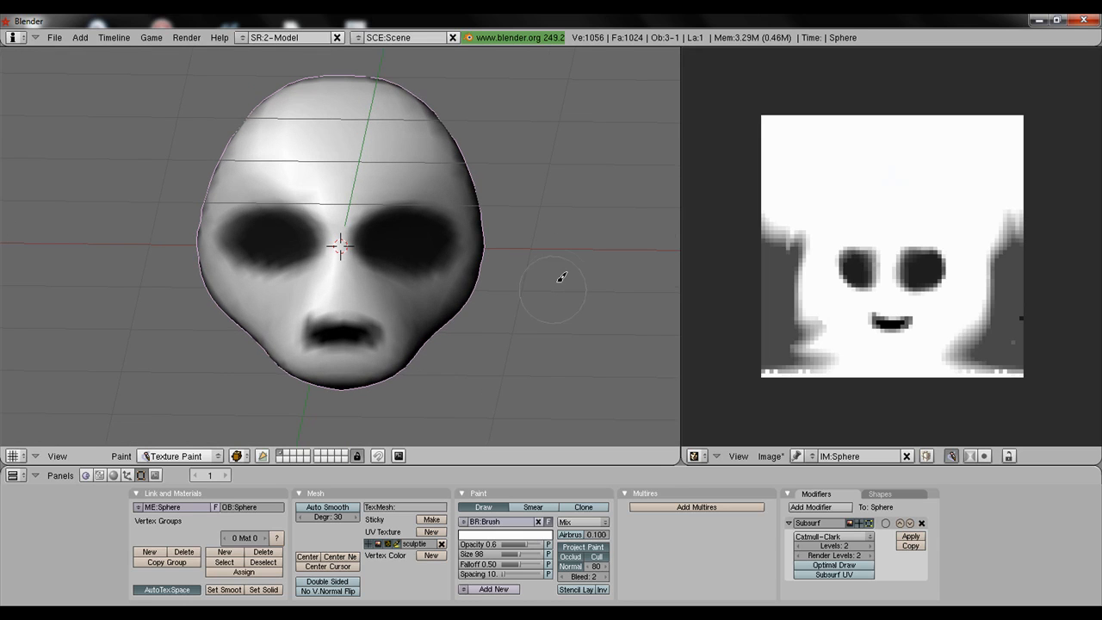
{"action": "middle_click_drag", "start_coordinate": [561, 277], "coordinate": [539, 319]}
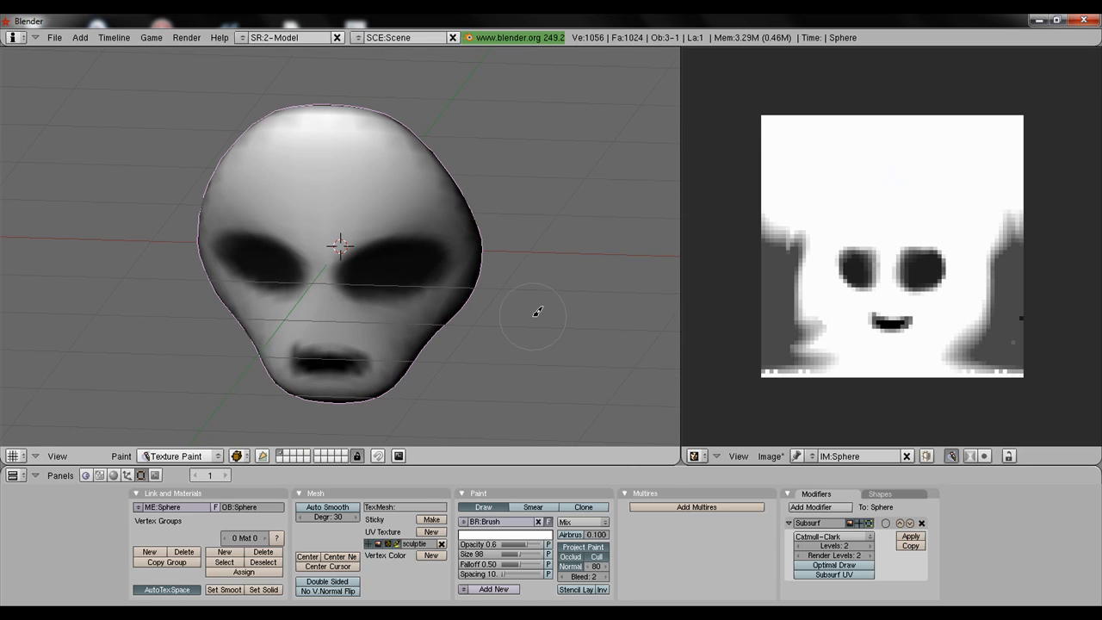
{"action": "middle_click_drag", "start_coordinate": [521, 312], "coordinate": [573, 293]}
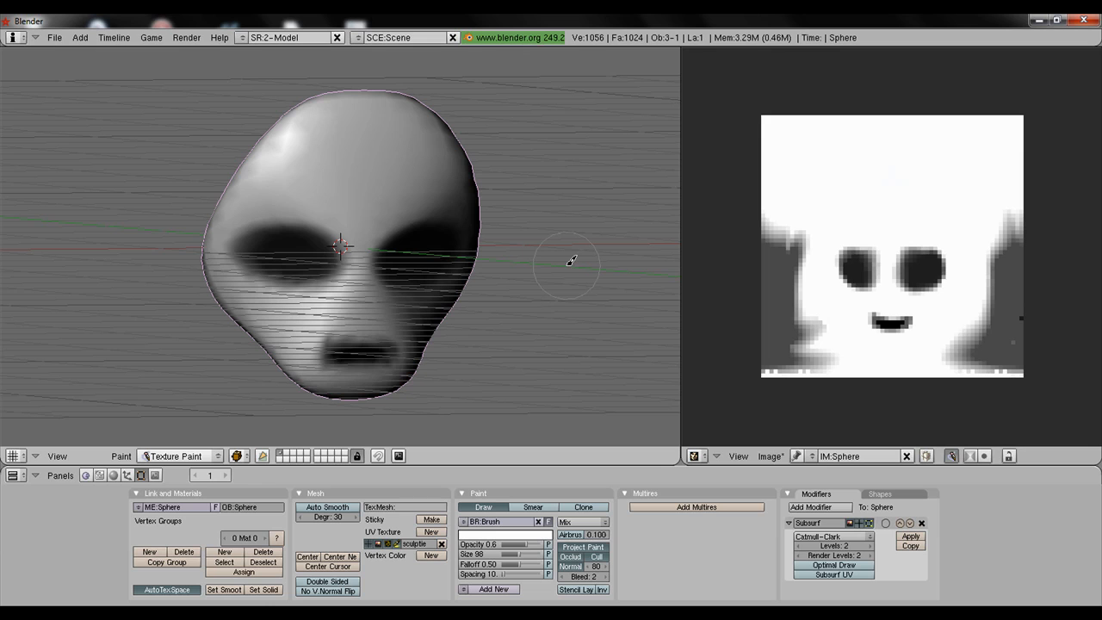
{"action": "mouse_move", "coordinate": [569, 261]}
{"action": "middle_mouse_down"}
{"action": "mouse_move", "coordinate": [584, 234]}
{"action": "mouse_move", "coordinate": [568, 241]}
{"action": "mouse_move", "coordinate": [577, 254]}
{"action": "mouse_move", "coordinate": [566, 252]}
{"action": "middle_mouse_up"}
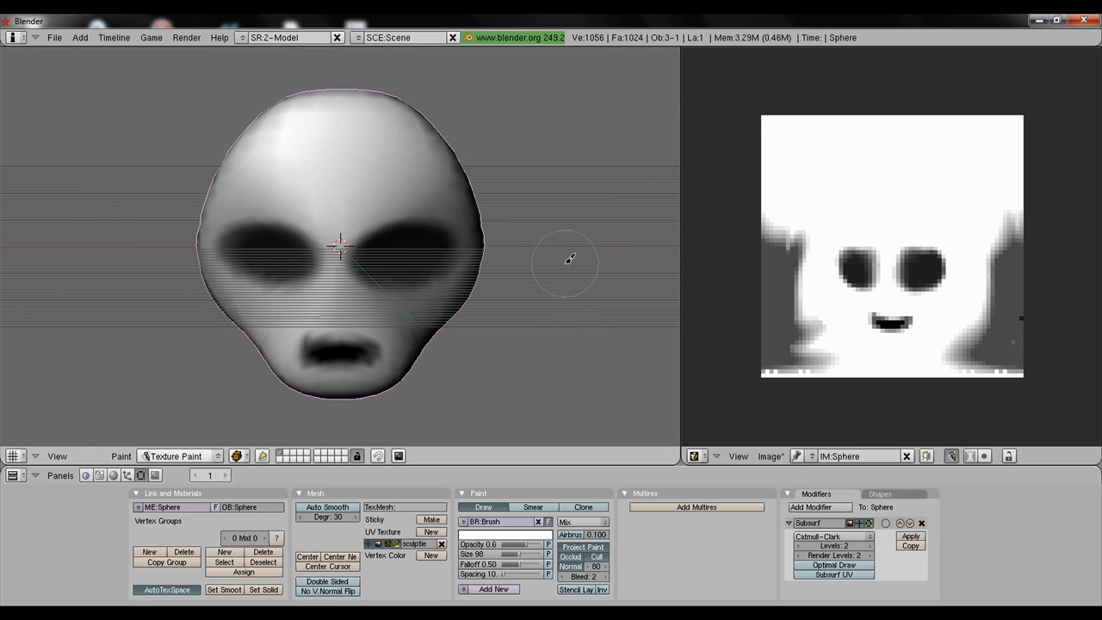
{"action": "middle_click_drag", "start_coordinate": [576, 251], "coordinate": [612, 240]}
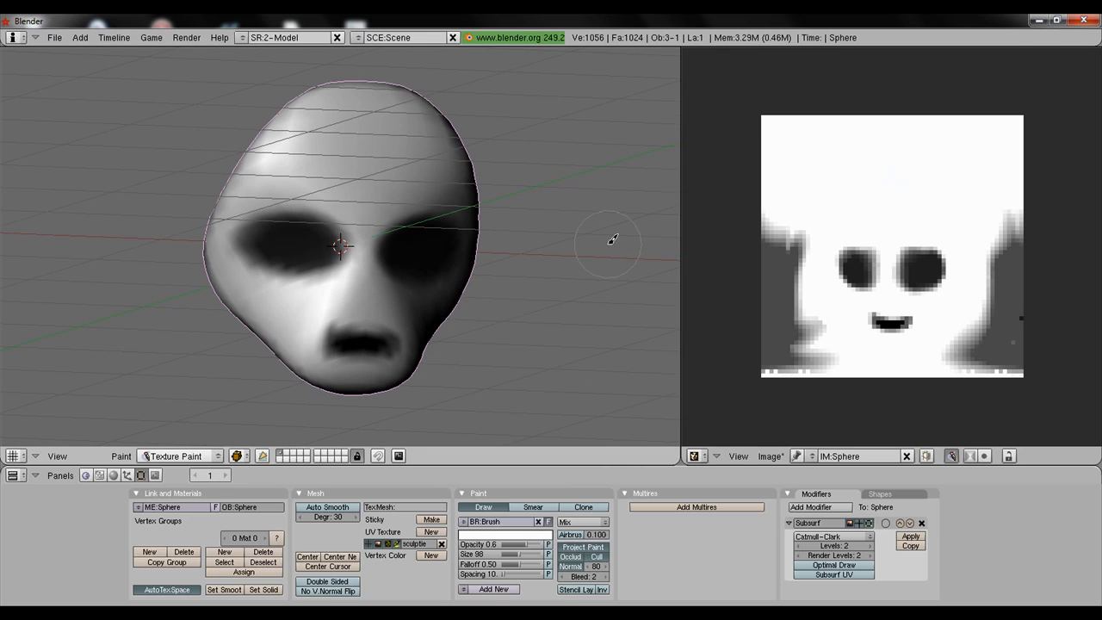